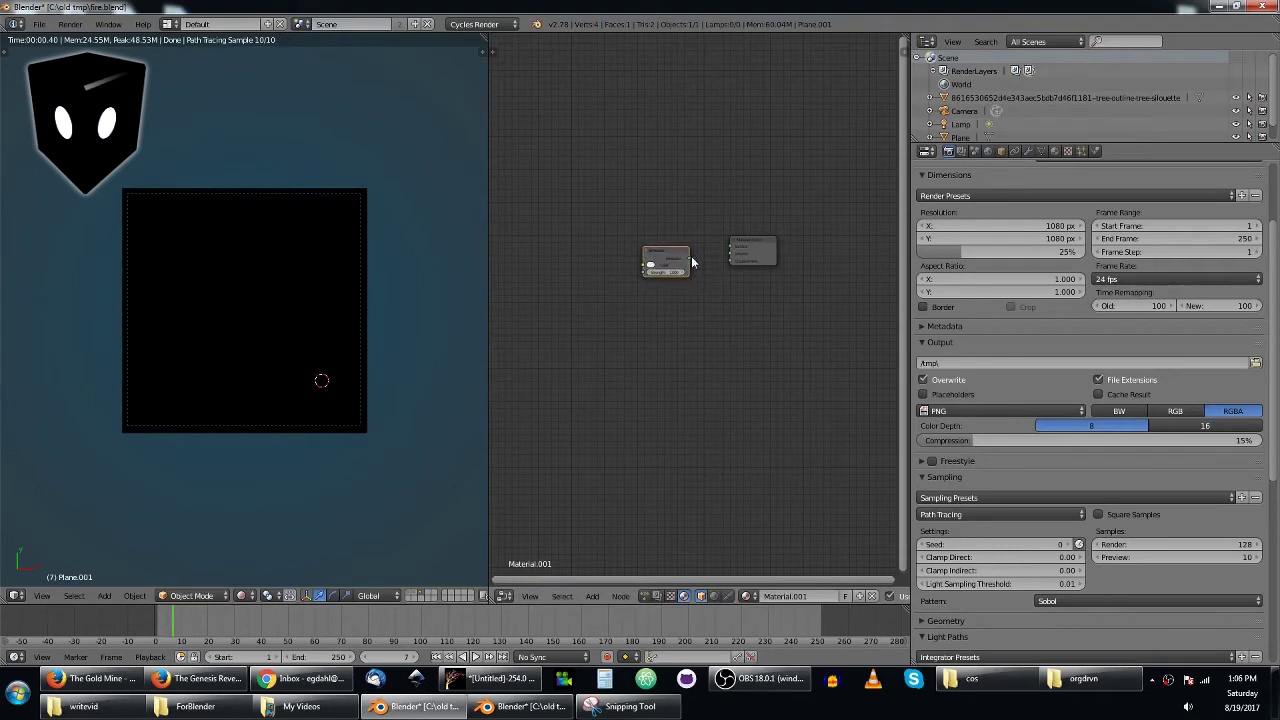
- Connect the Emission node to the Material Output's Surface input and add a Transparent BSDF node above it
left_click_drag(690, 262, 735, 249)
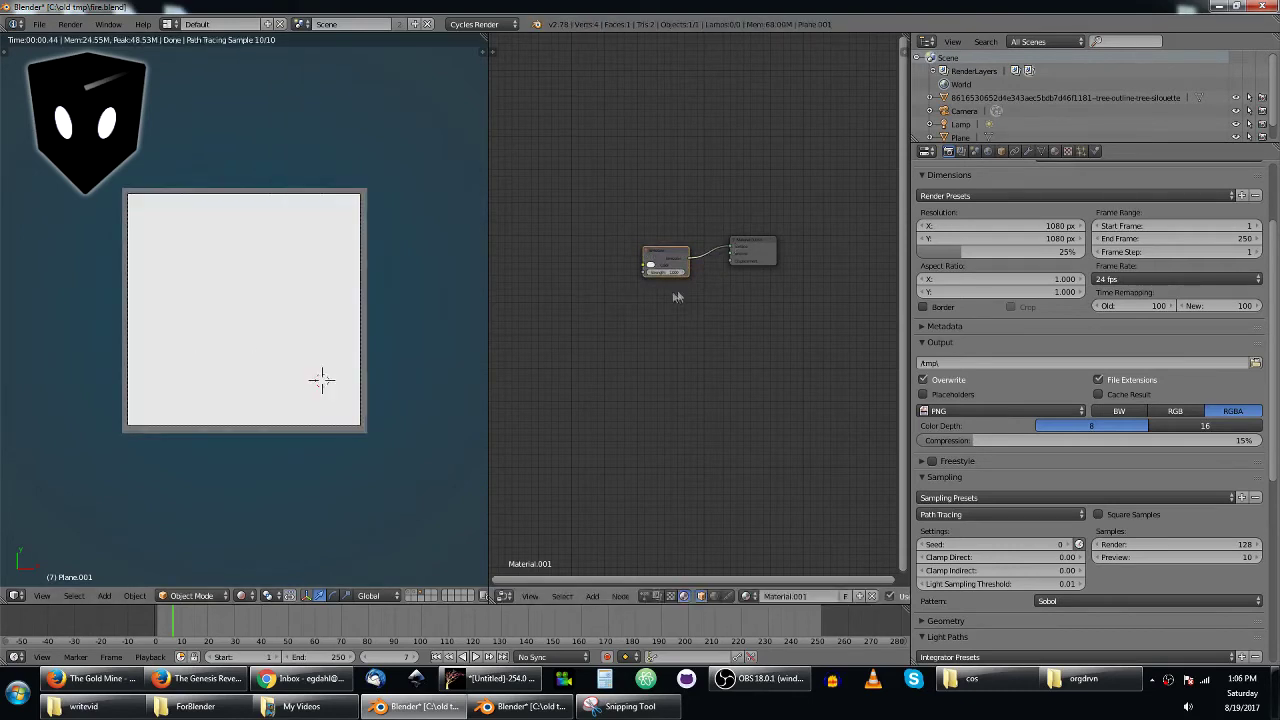
mouse_move(669, 245)
left_mouse_down()
mouse_move(654, 257)
mouse_move(663, 223)
left_mouse_up()
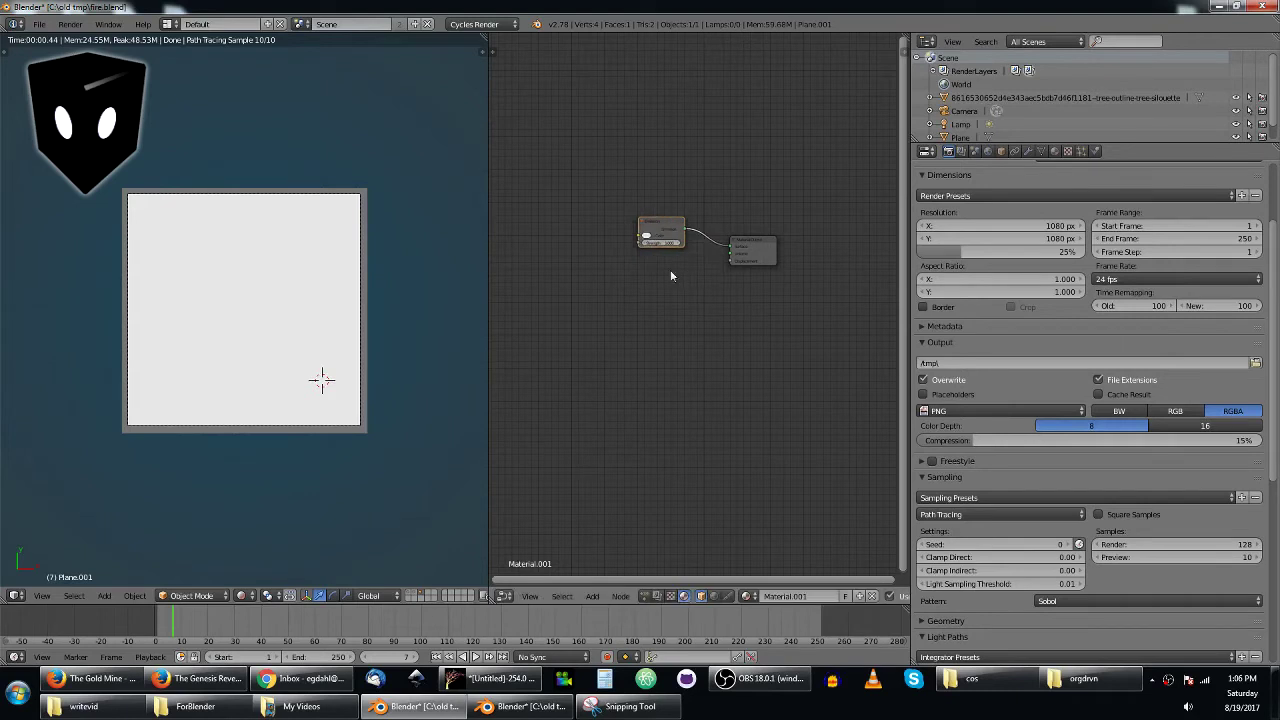
key("shift+a")
mouse_move(668, 280)
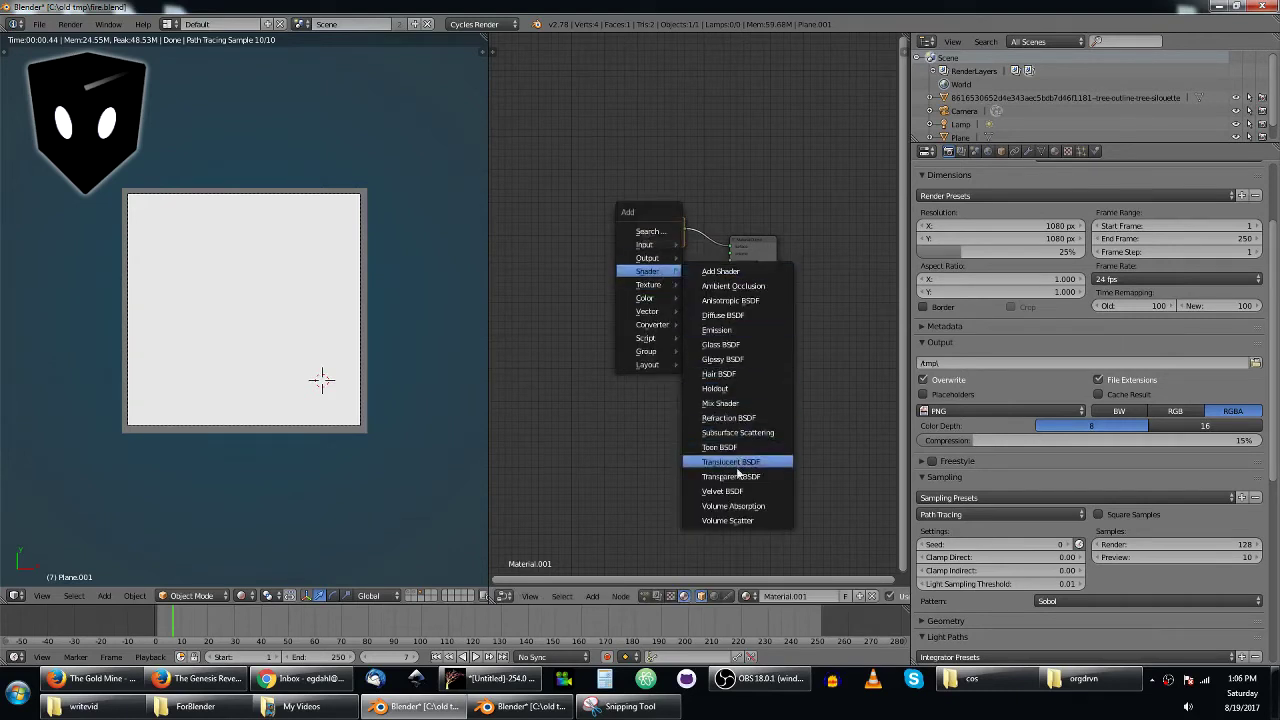
left_click(736, 462)
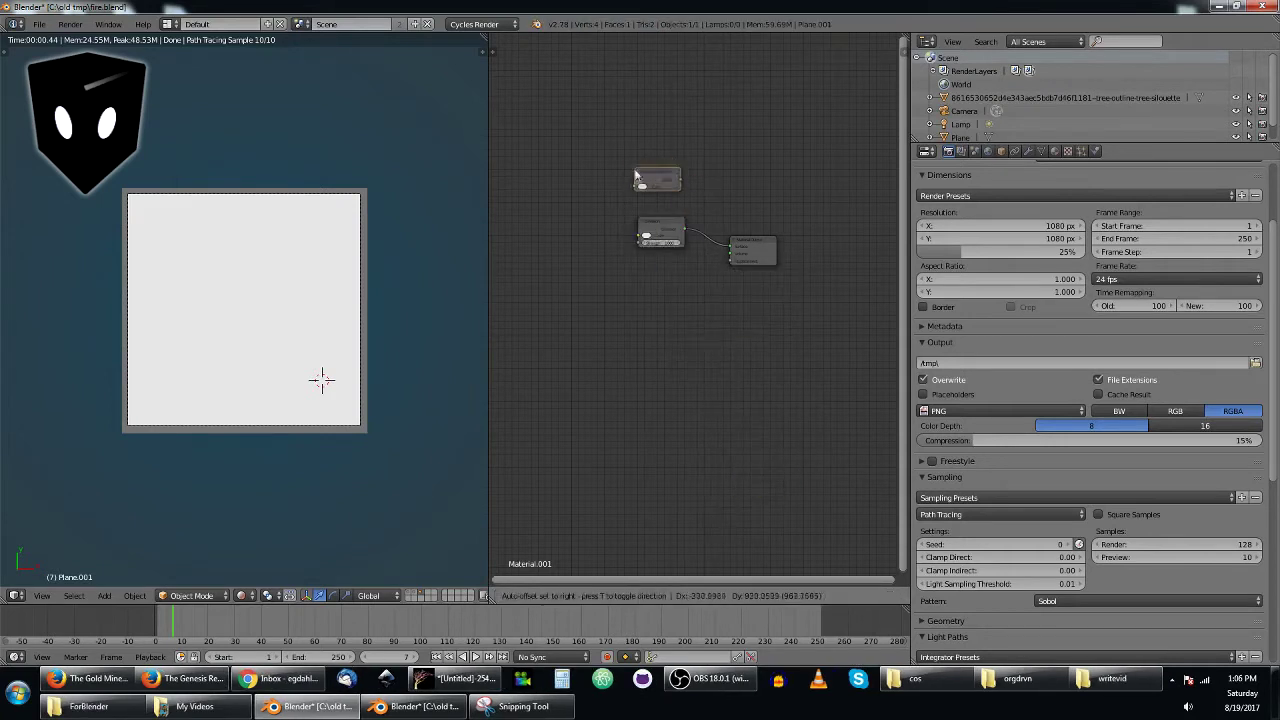
- Move the Material Output node aside and insert a Mix Shader node on the Emission link
left_click_drag(765, 243, 814, 220)
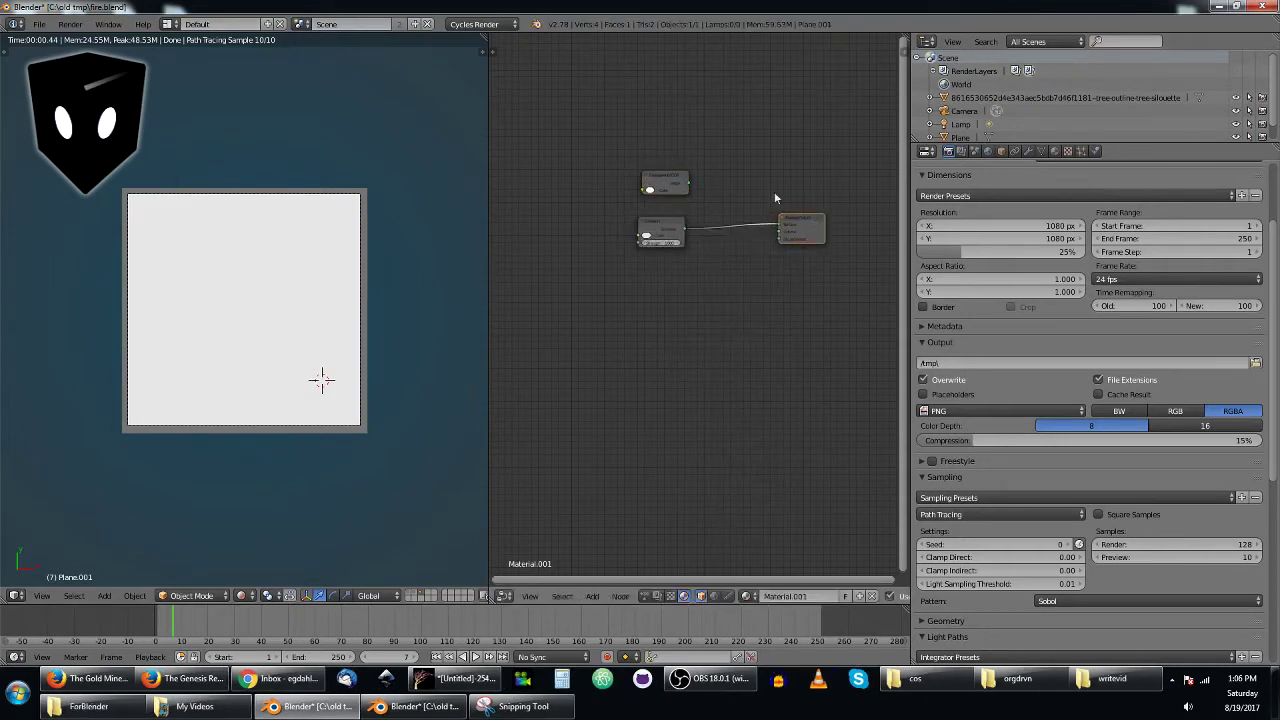
key("shift+a")
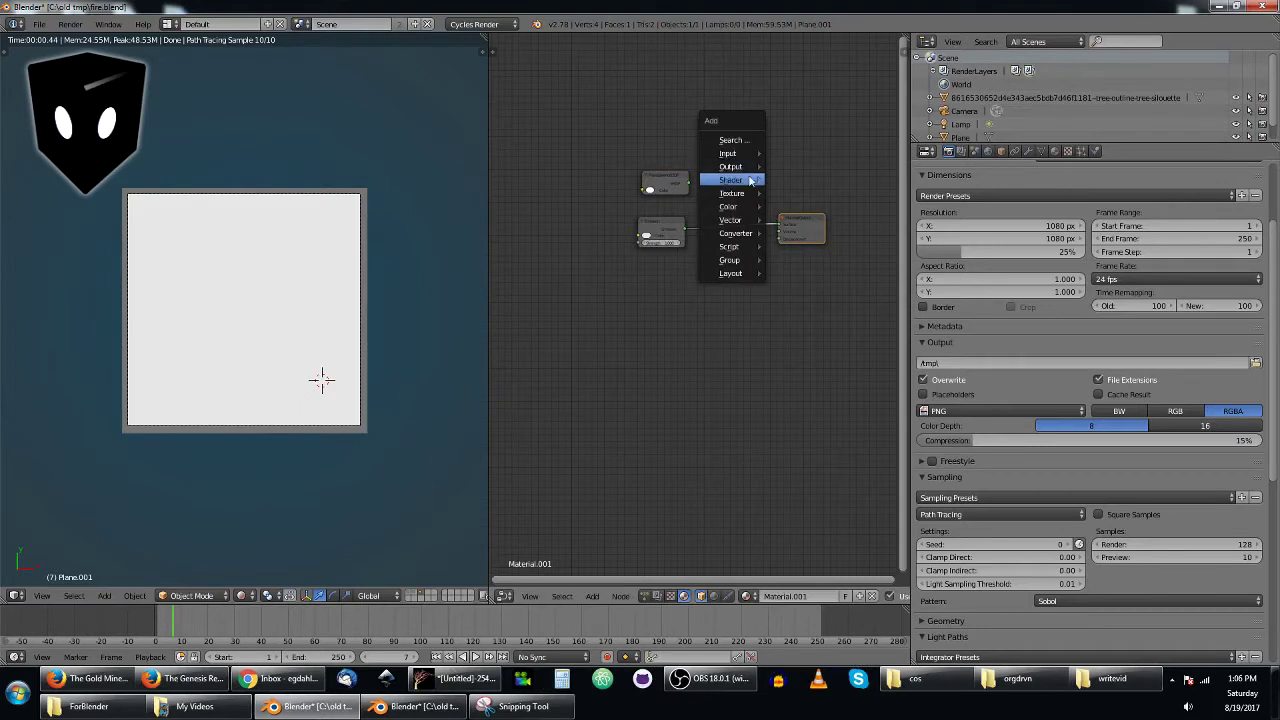
mouse_move(745, 180)
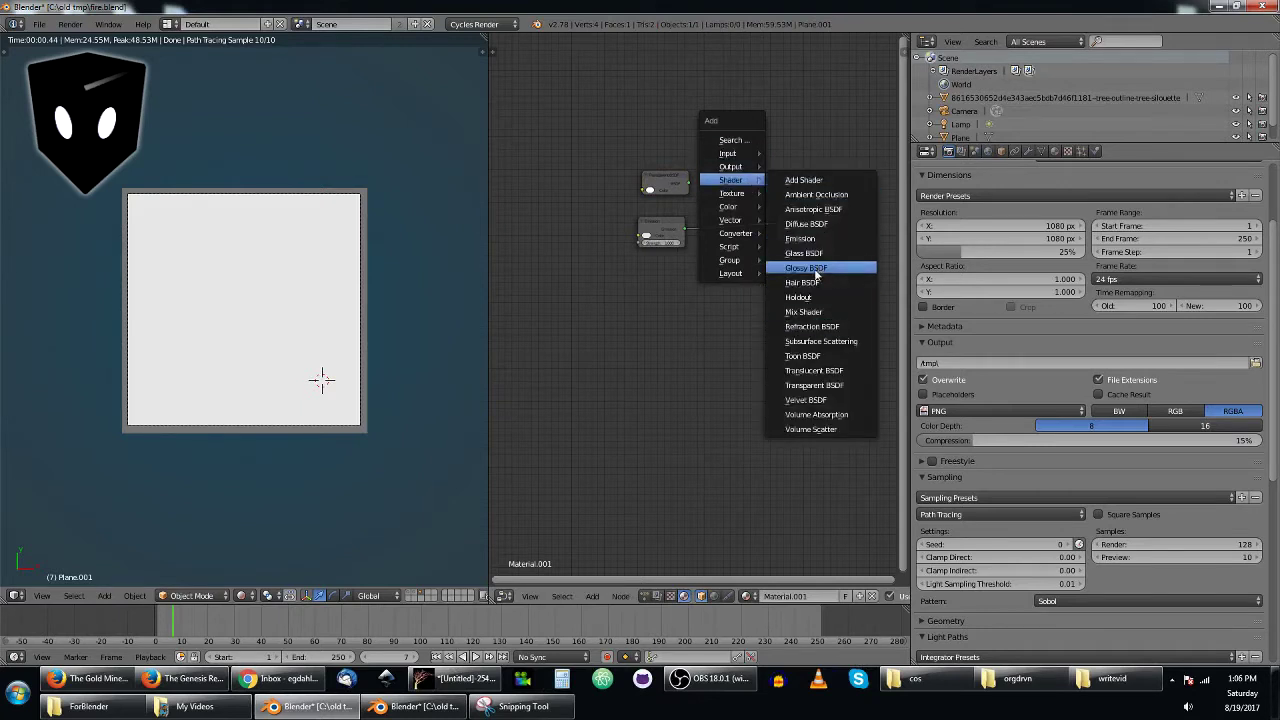
left_click(800, 313)
left_click(742, 222)
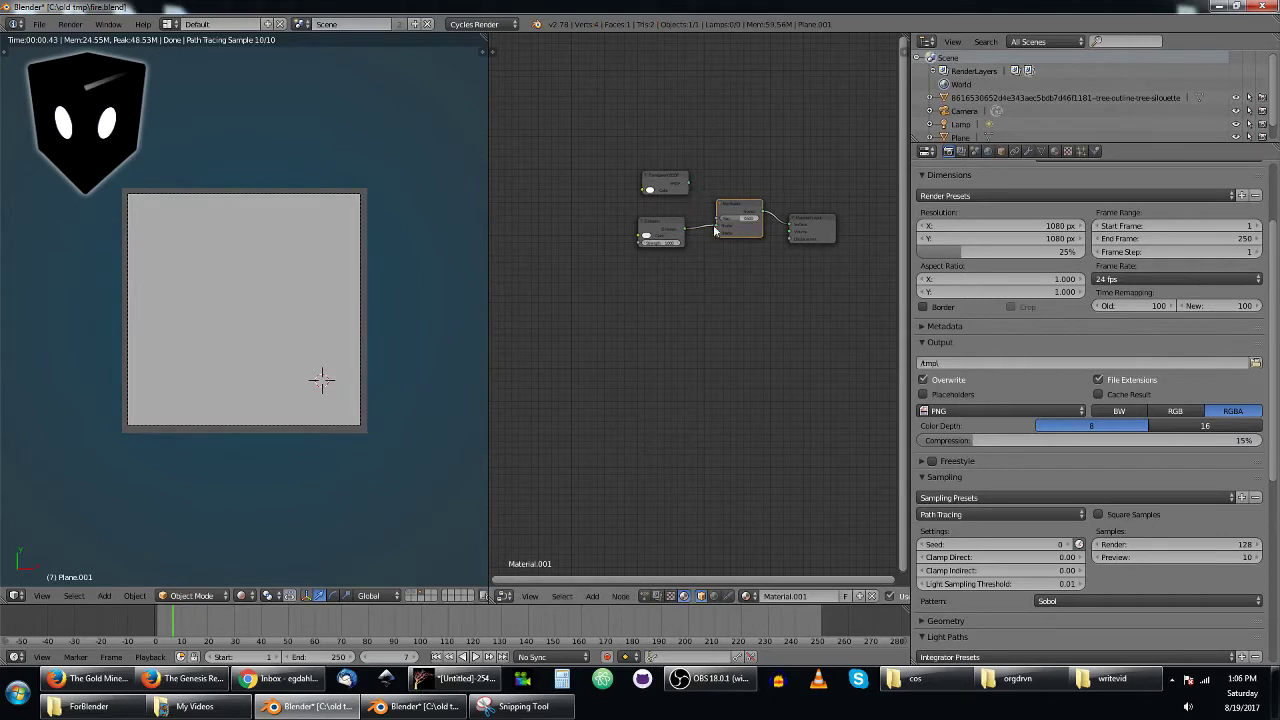
- Feed the Emission shader into the Mix Shader's second shader input and the Transparent BSDF into its first
left_click_drag(716, 226, 716, 234)
left_click_drag(689, 184, 671, 267)
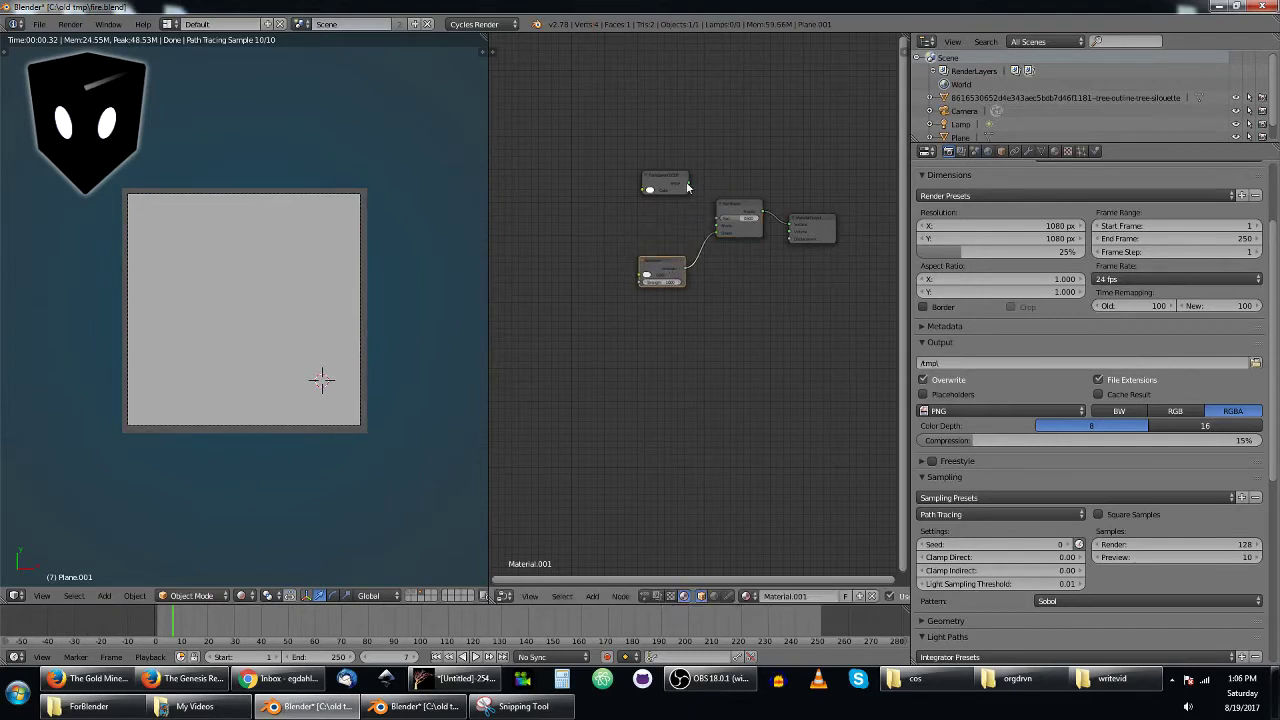
left_click_drag(689, 184, 726, 231)
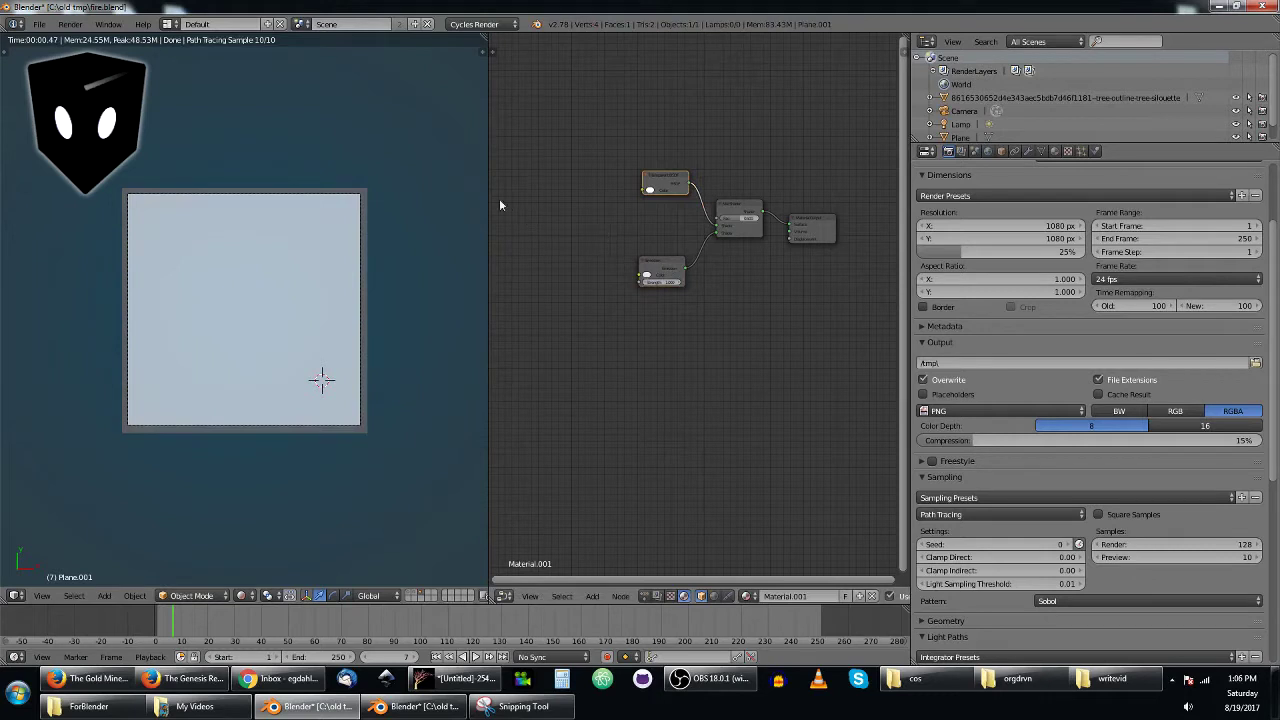
- Add a Noise Texture node, connect its Color to the Mix Shader's Fac input, and set its Scale to 10
key("shift+a")
mouse_move(532, 238)
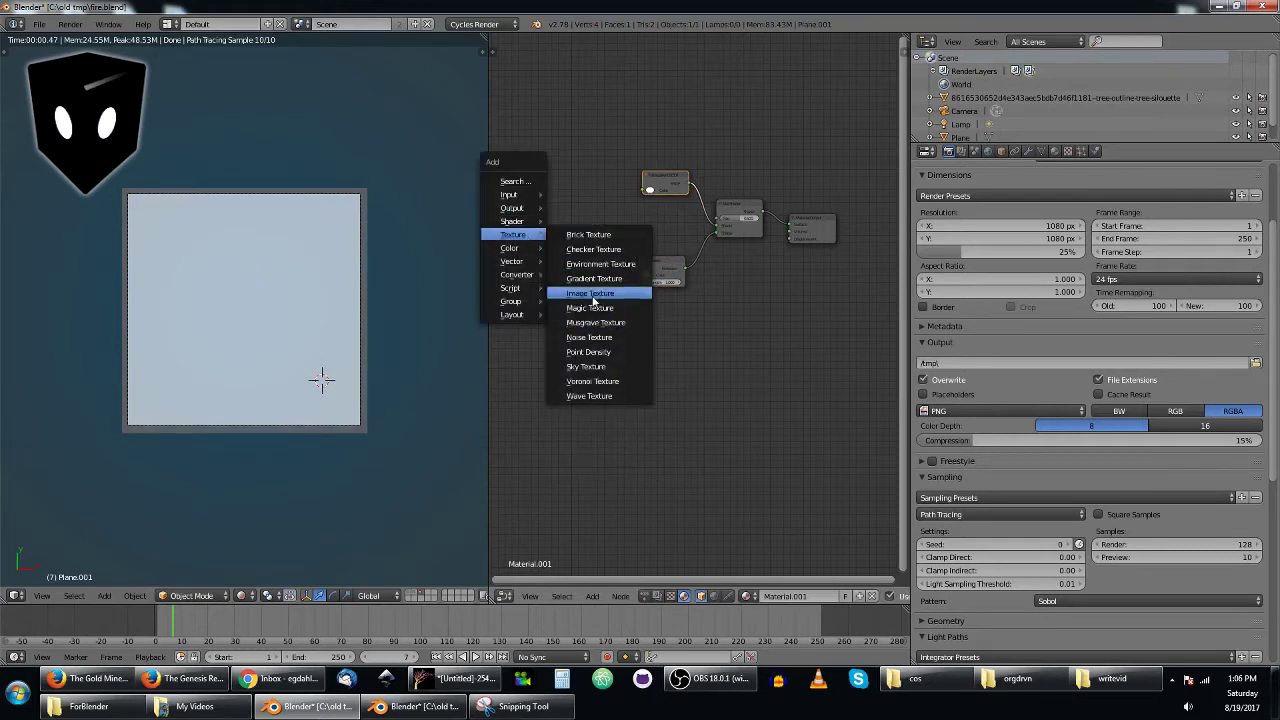
left_click(589, 337)
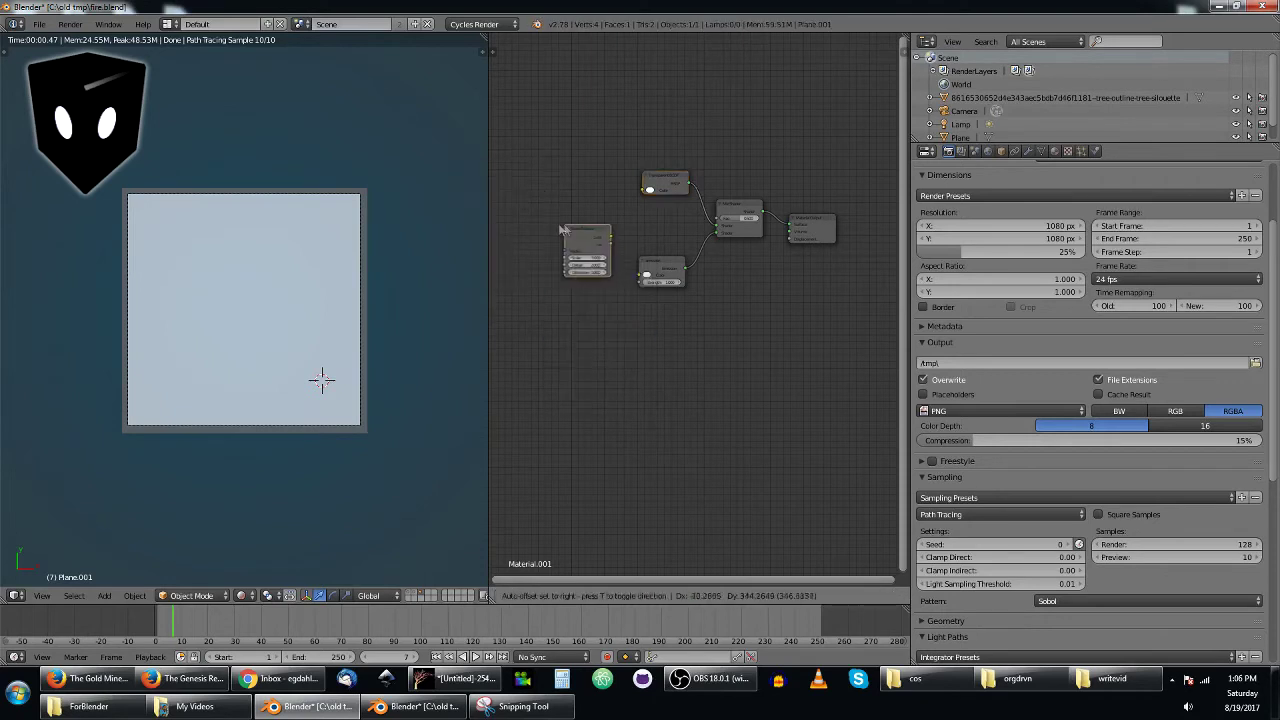
left_click_drag(597, 216, 722, 221)
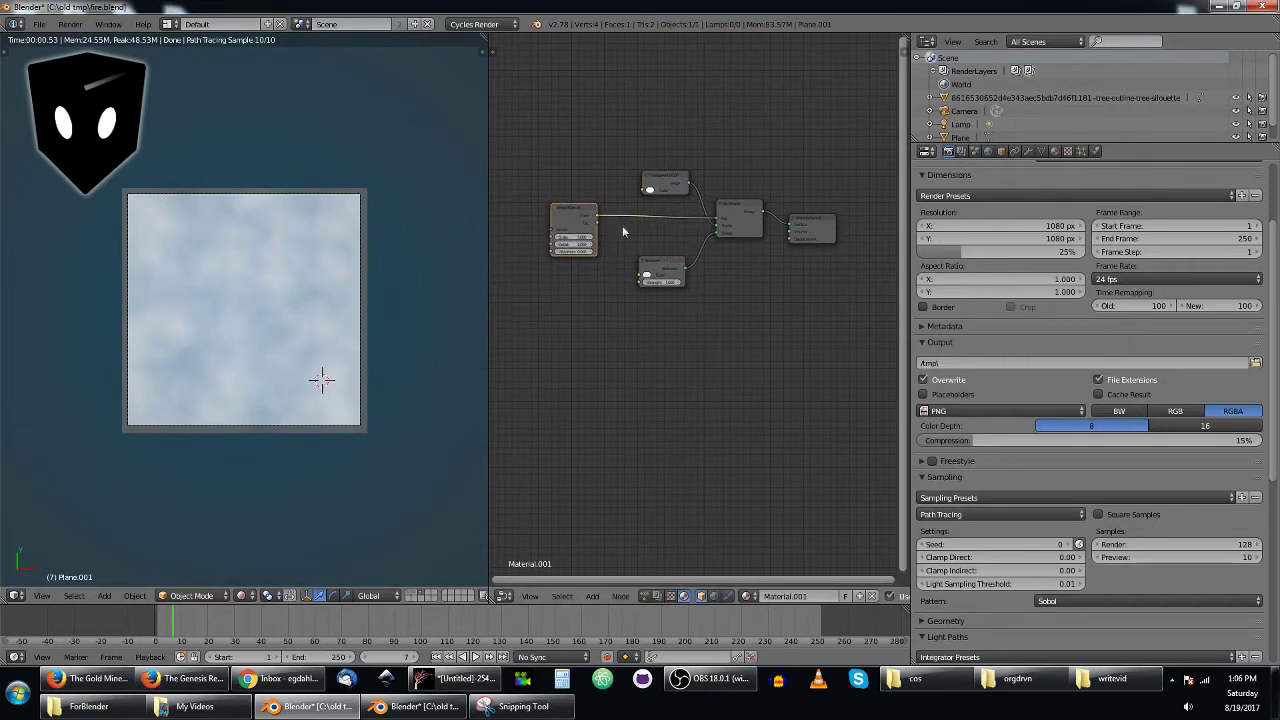
left_click(576, 240)
key("Return")
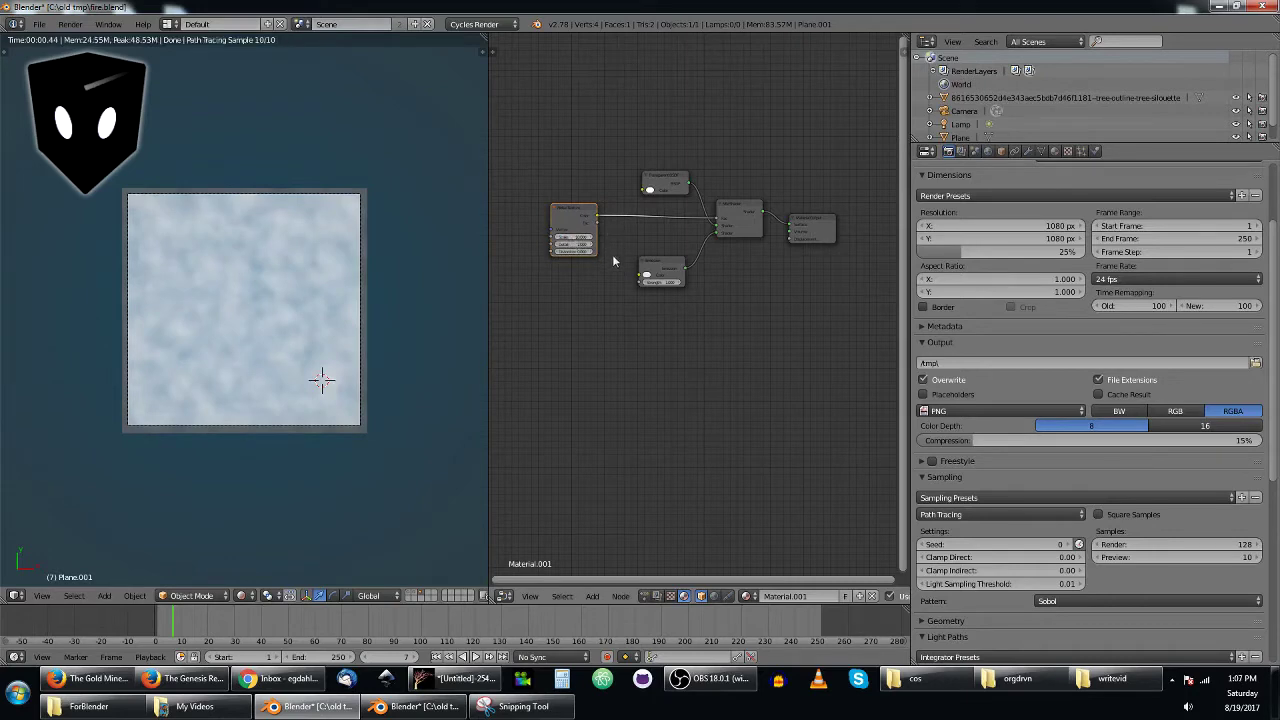
- Widen the node editor and add a Gradient Texture node below the Noise Texture node
left_click_drag(488, 227, 306, 238)
mouse_move(467, 292)
middle_mouse_down()
mouse_move(514, 306)
mouse_move(463, 297)
middle_mouse_up()
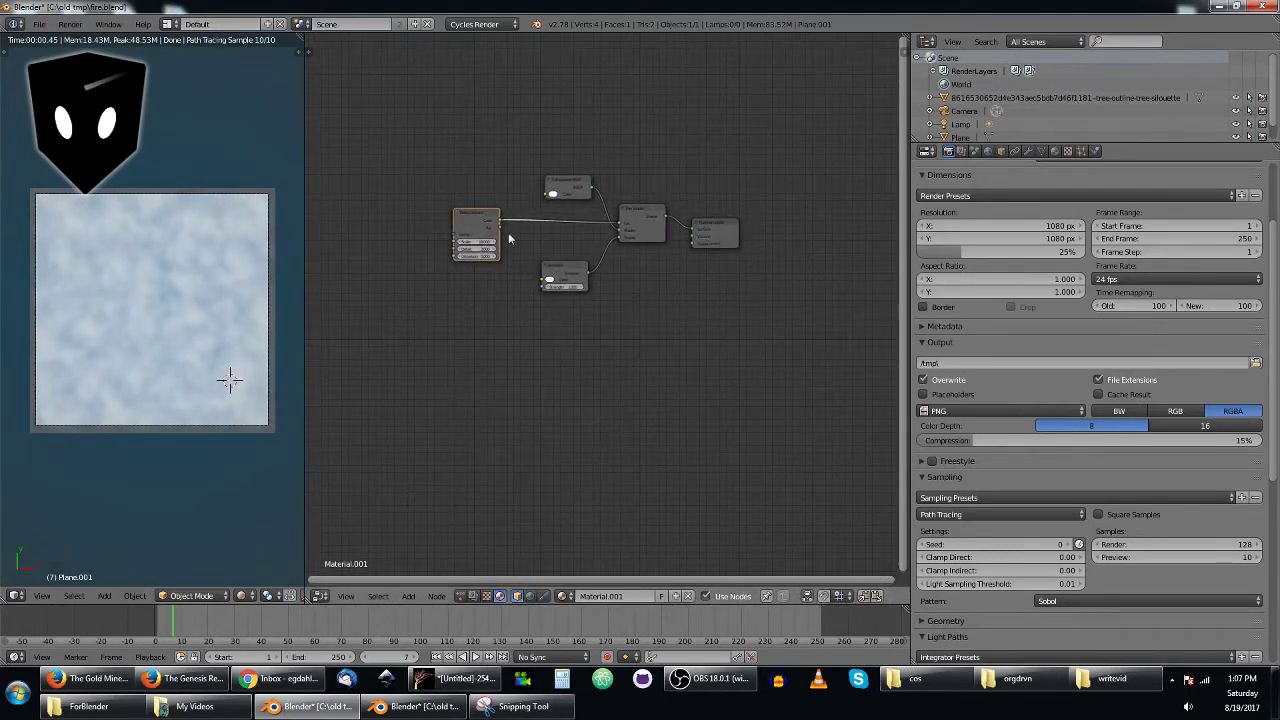
scroll(518, 272, "up", 3)
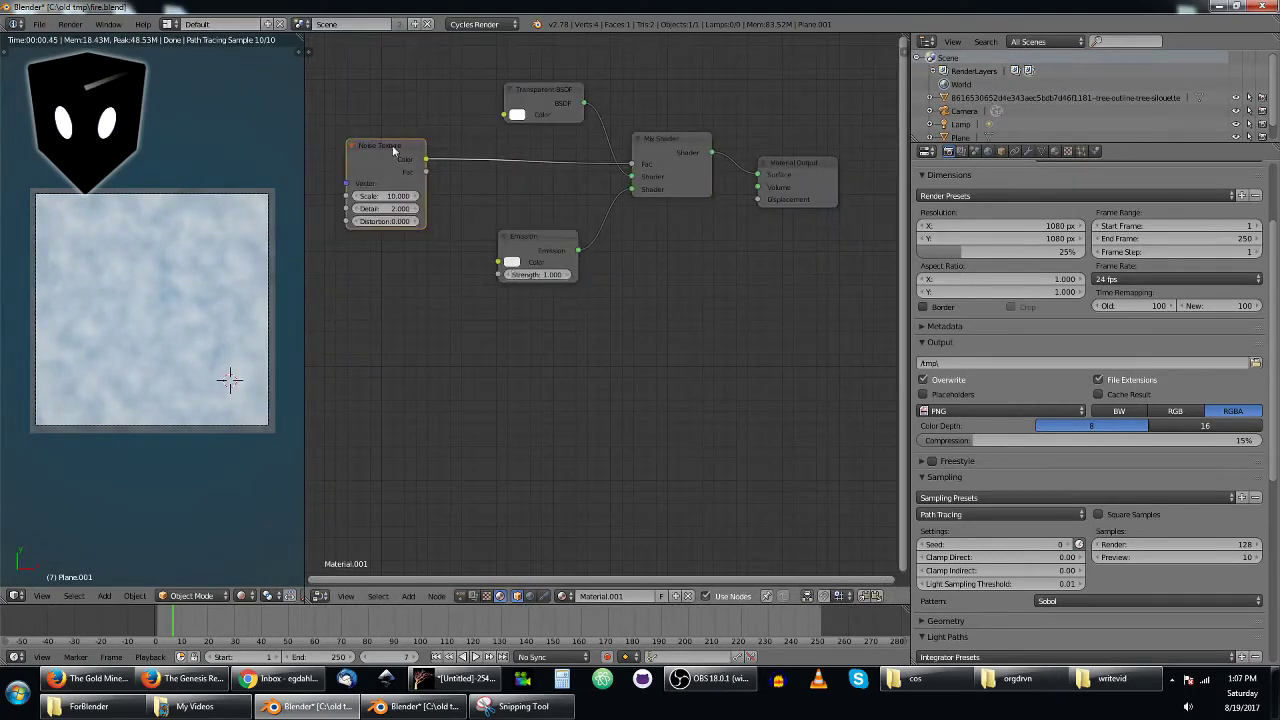
left_click_drag(393, 150, 407, 133)
middle_click_drag(507, 209, 593, 236)
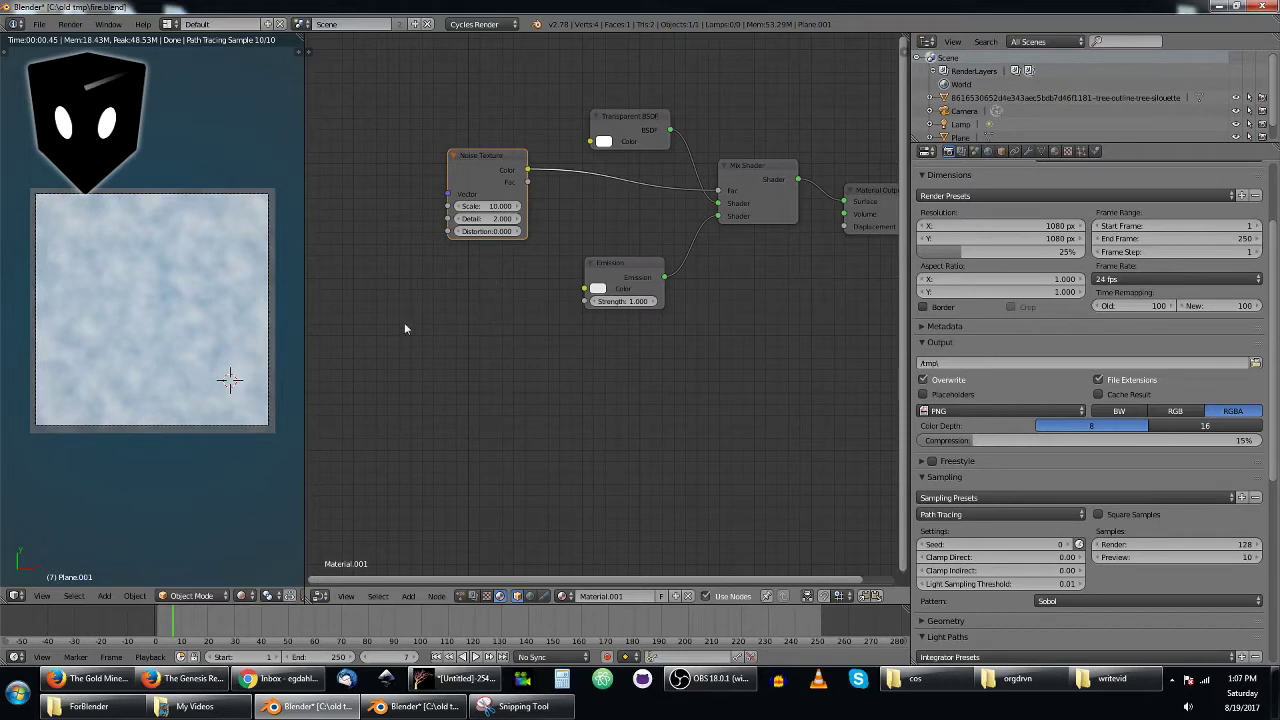
middle_click_drag(428, 327, 472, 320)
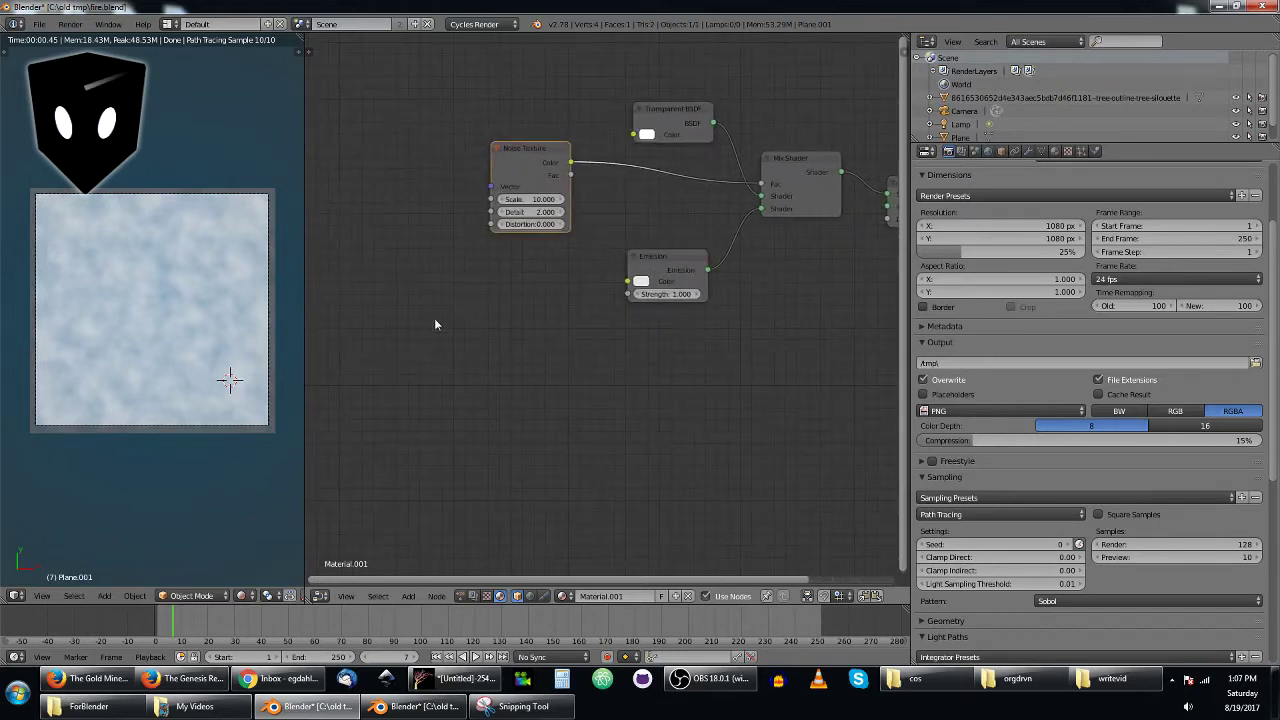
key("shift+a")
mouse_move(439, 317)
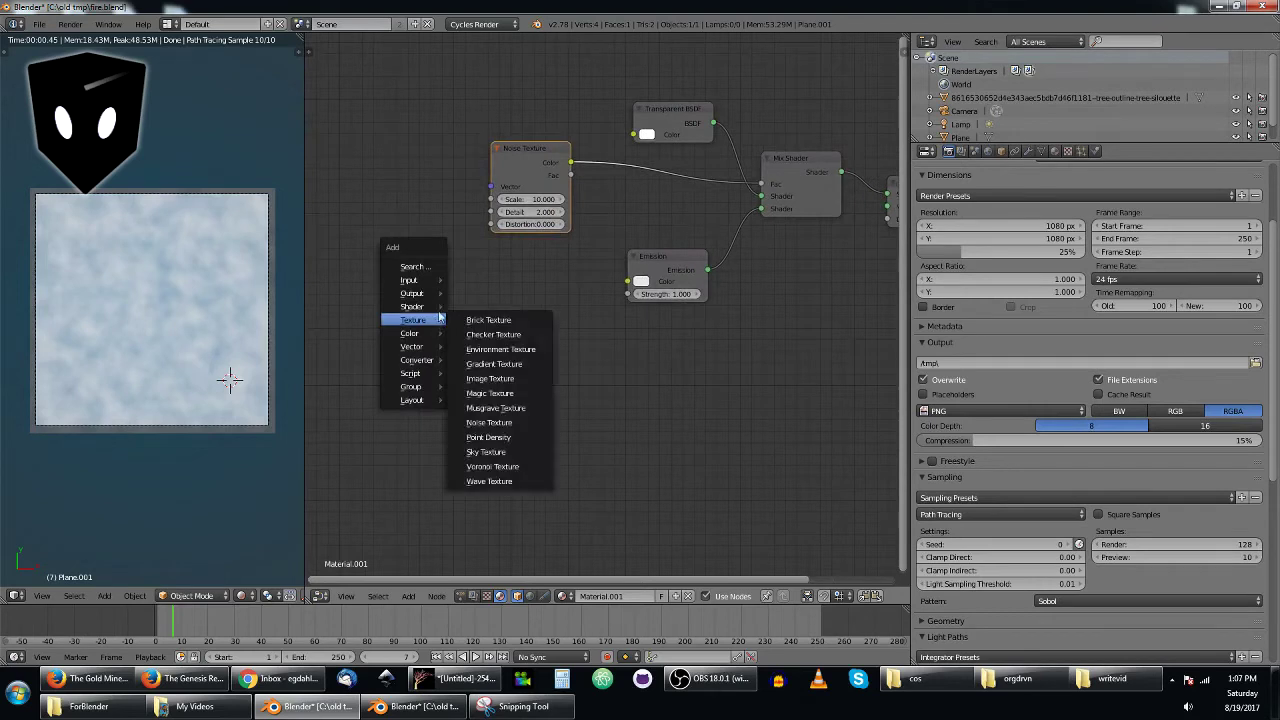
left_click(500, 365)
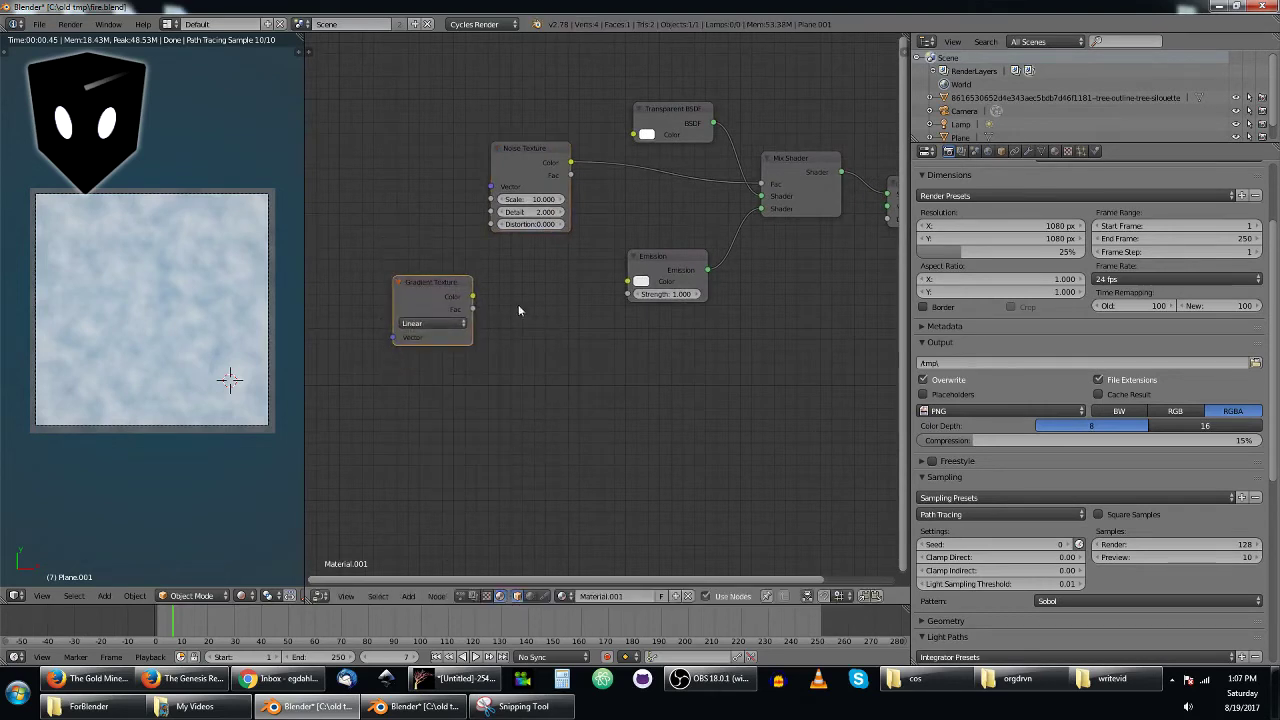
- Make room beside the Noise Texture node and place a Math node to the right of the two textures
left_click_drag(531, 148, 450, 130)
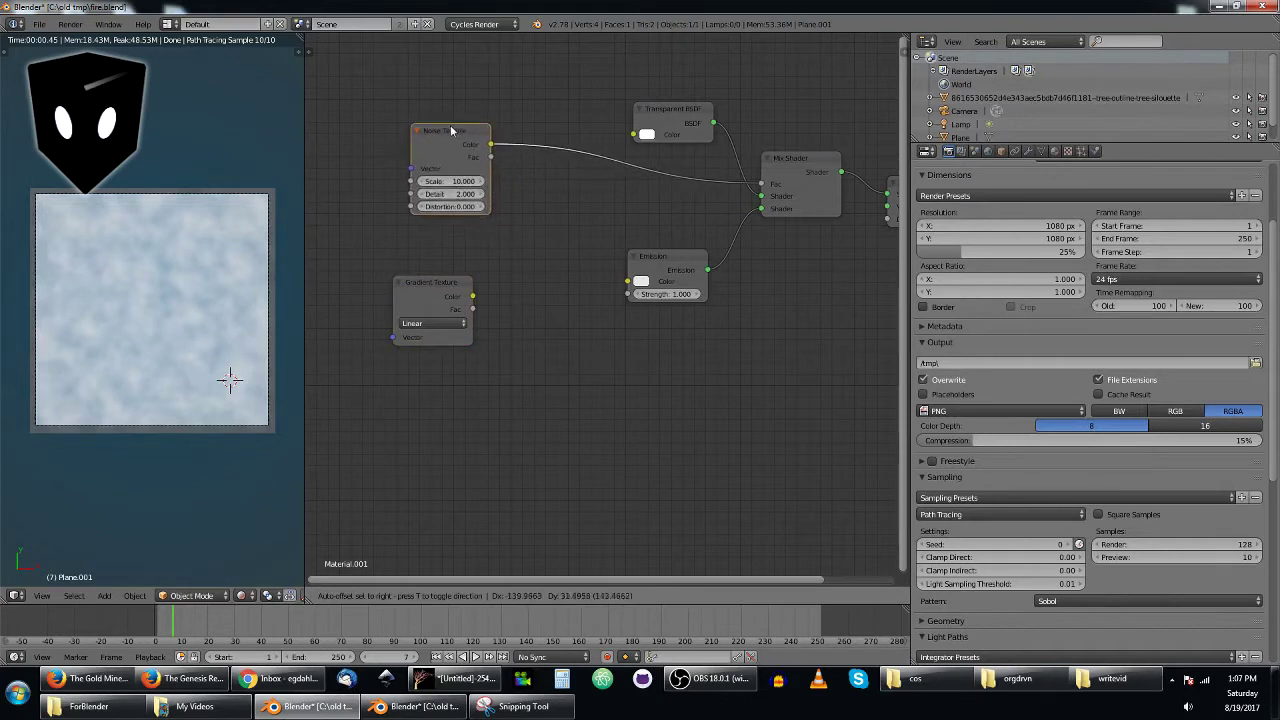
key("shift+a")
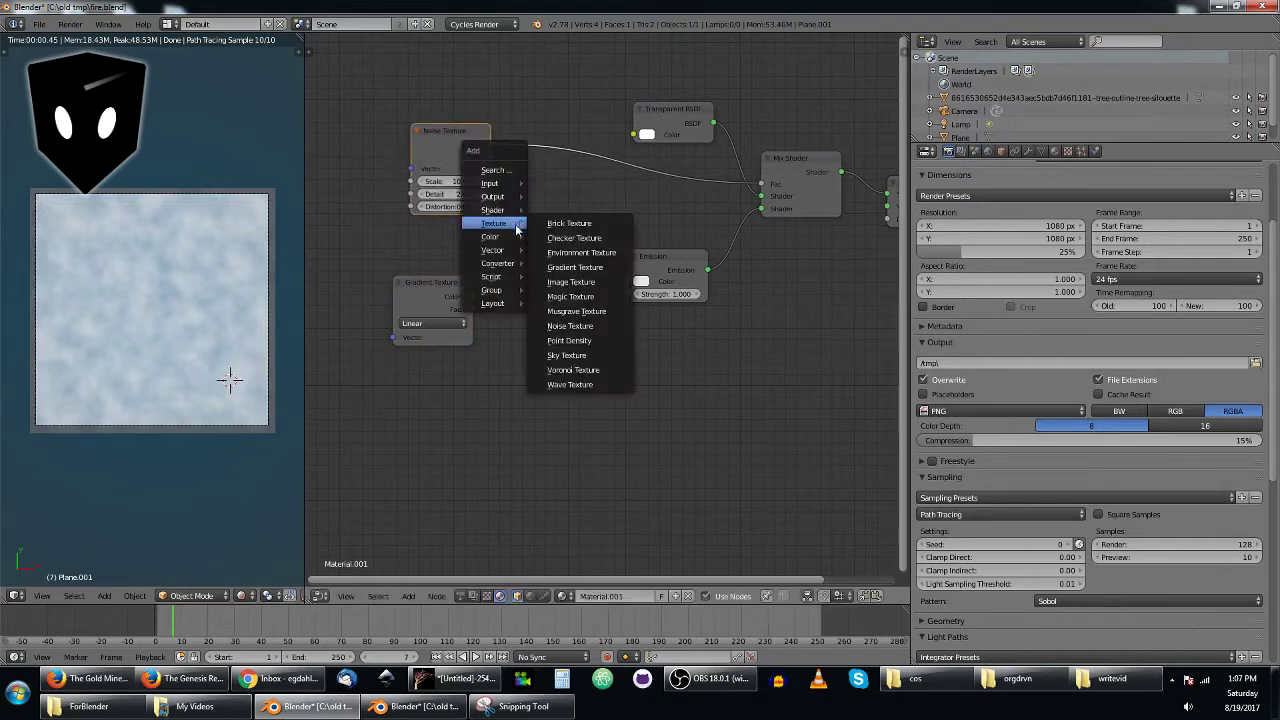
mouse_move(503, 257)
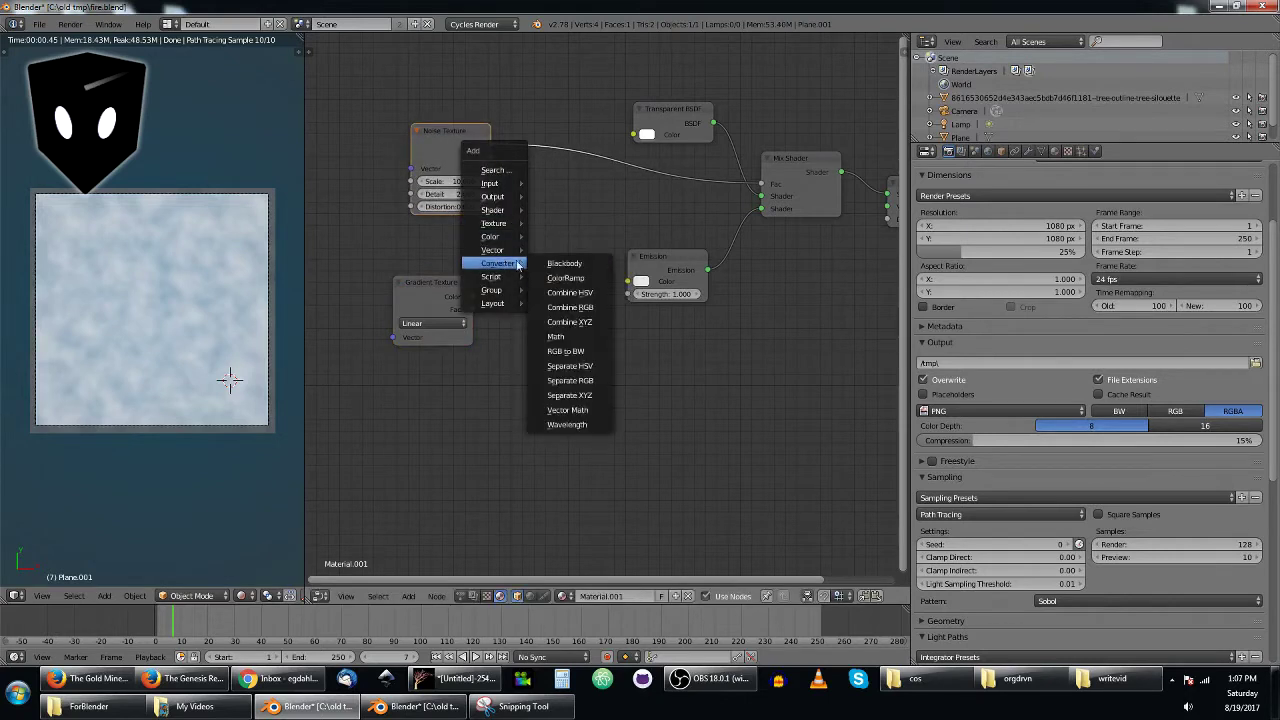
left_click(556, 333)
left_click(520, 191)
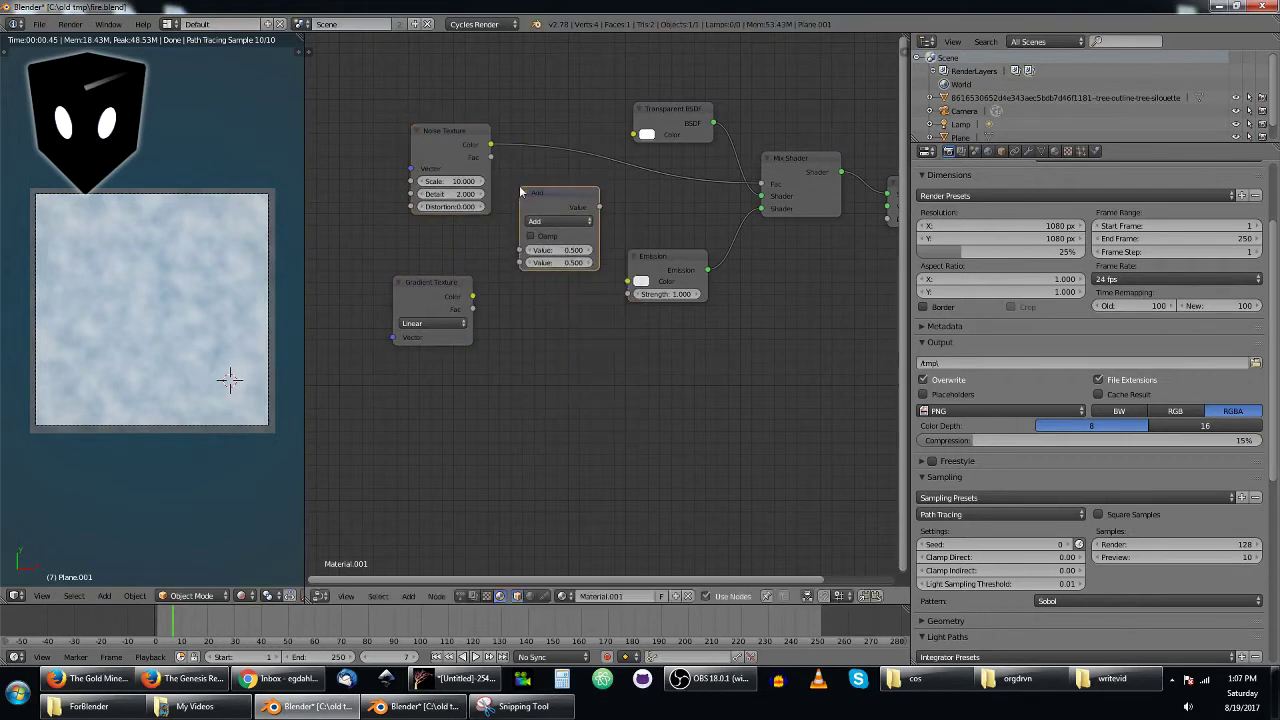
- Link the Noise Texture and Gradient Texture colors into the Math node's two values, and its output into the Mix Shader's Fac
left_click_drag(474, 297, 519, 262)
left_click_drag(490, 146, 519, 249)
mouse_move(767, 184)
left_mouse_down()
mouse_move(614, 206)
mouse_move(762, 185)
left_mouse_up()
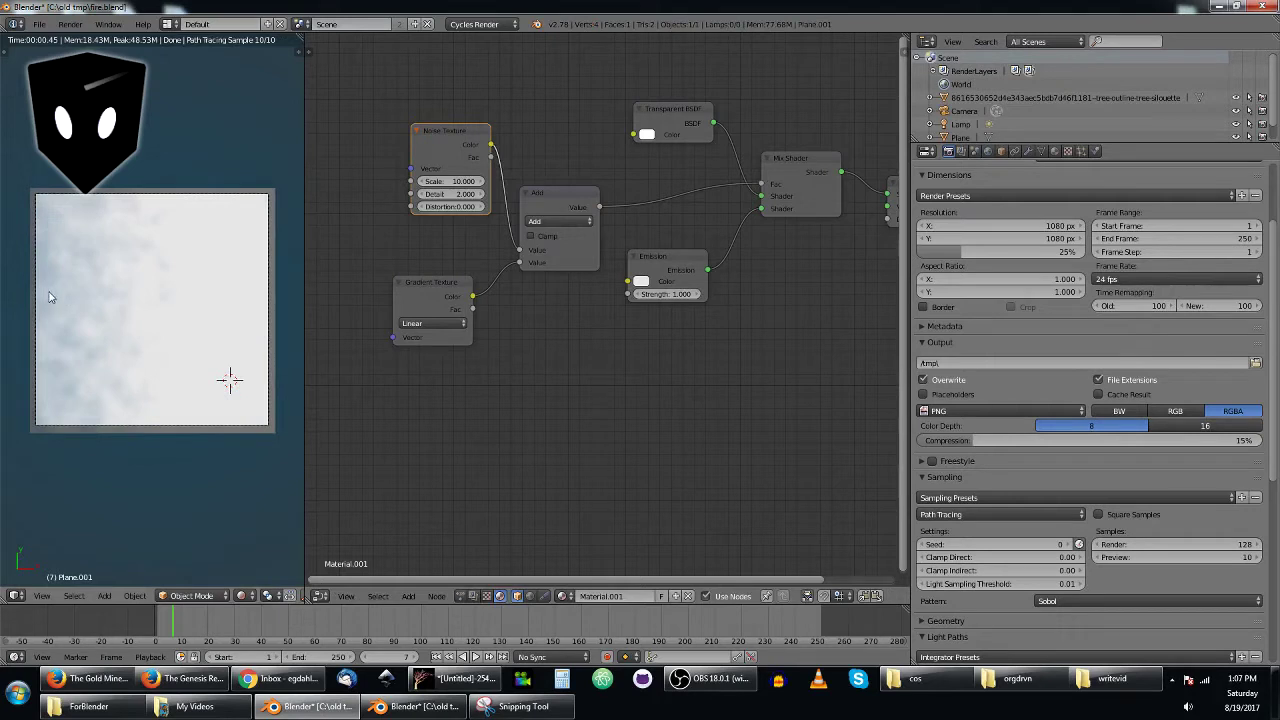
- Insert a second Math node on the link between the Gradient Texture and the Add node
left_click_drag(437, 278, 357, 289)
key("shift+a")
mouse_move(415, 291)
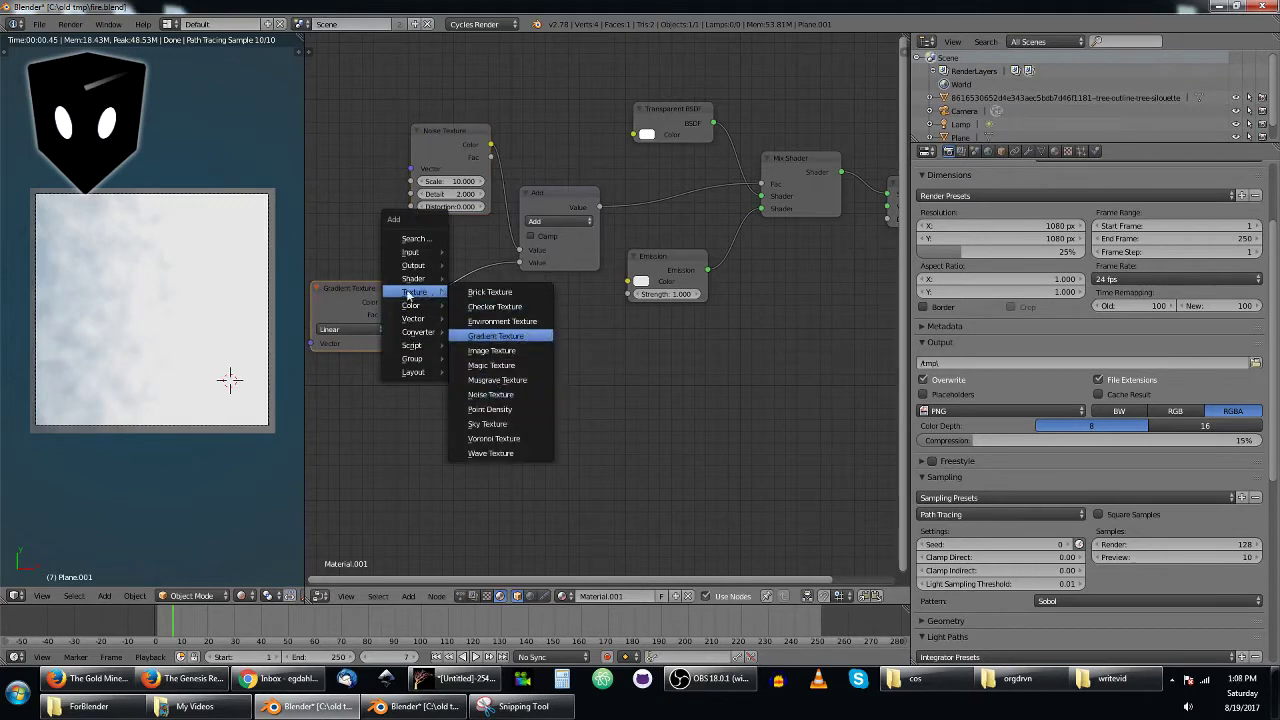
mouse_move(417, 331)
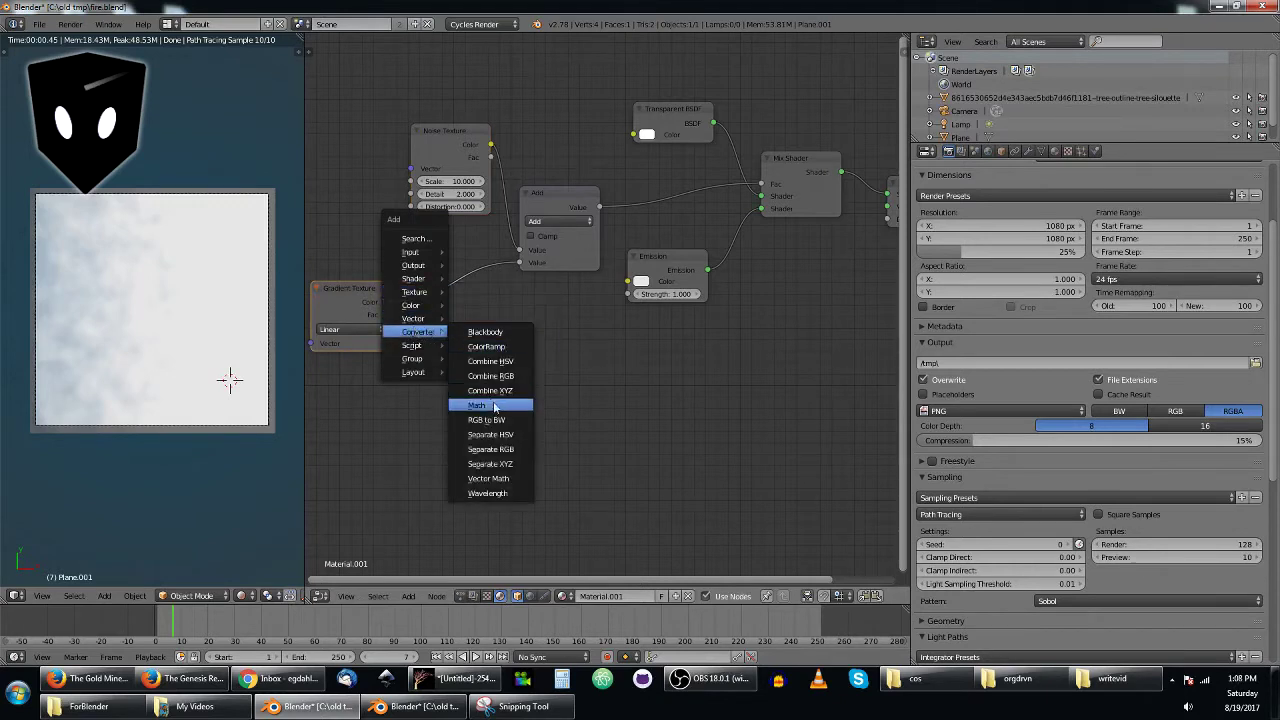
left_click(494, 405)
left_click(475, 330)
- Change the operation of the Math node after the Gradient Texture to Multiply and set its value to 0.25
left_click(469, 318)
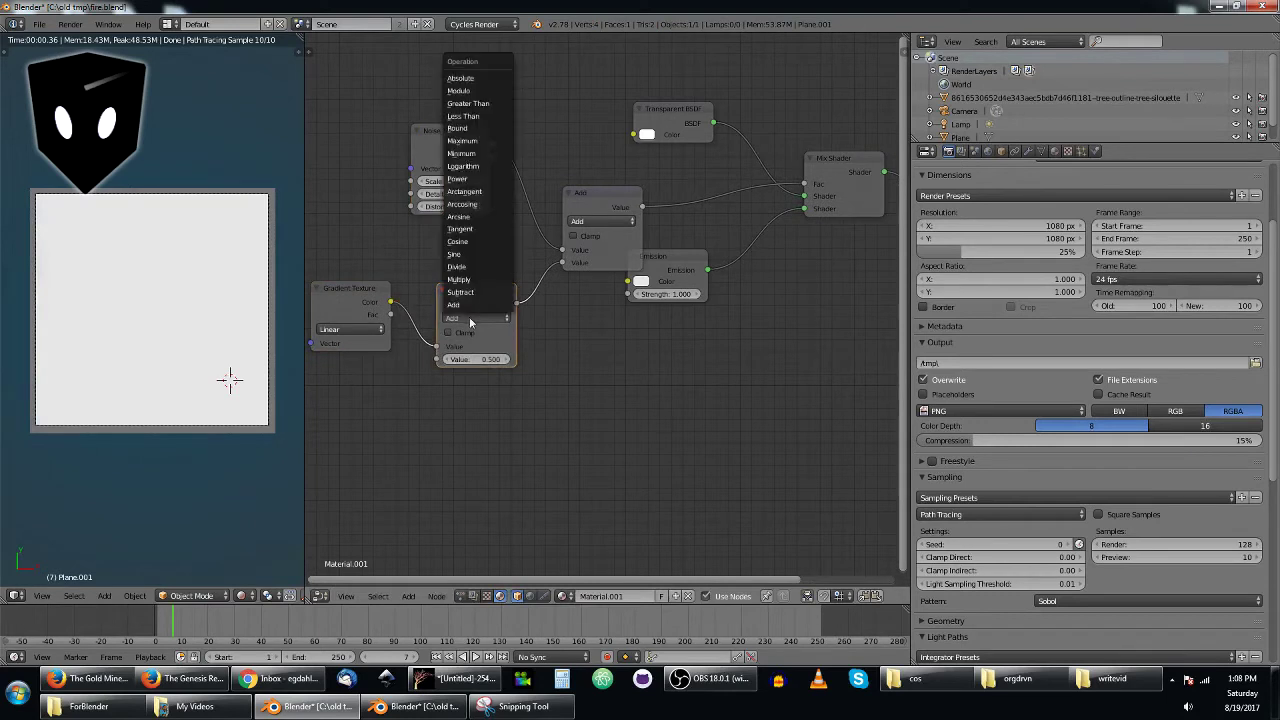
left_click(459, 279)
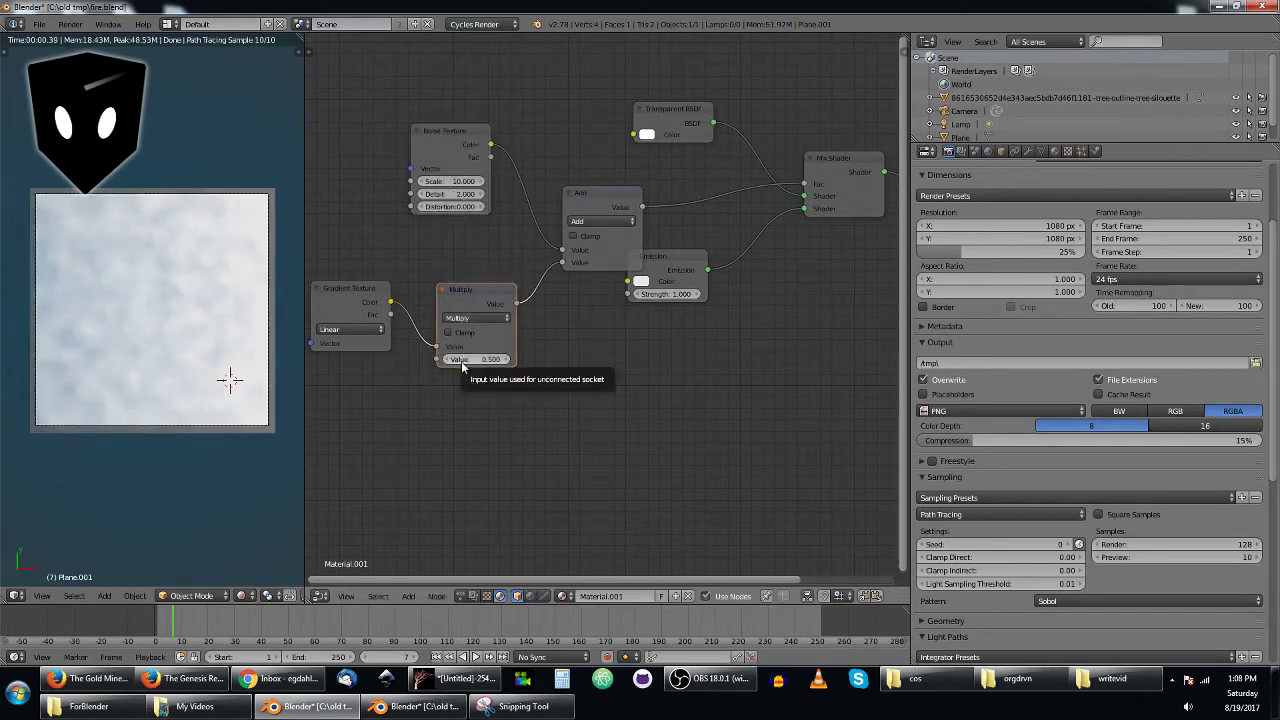
left_click(461, 361)
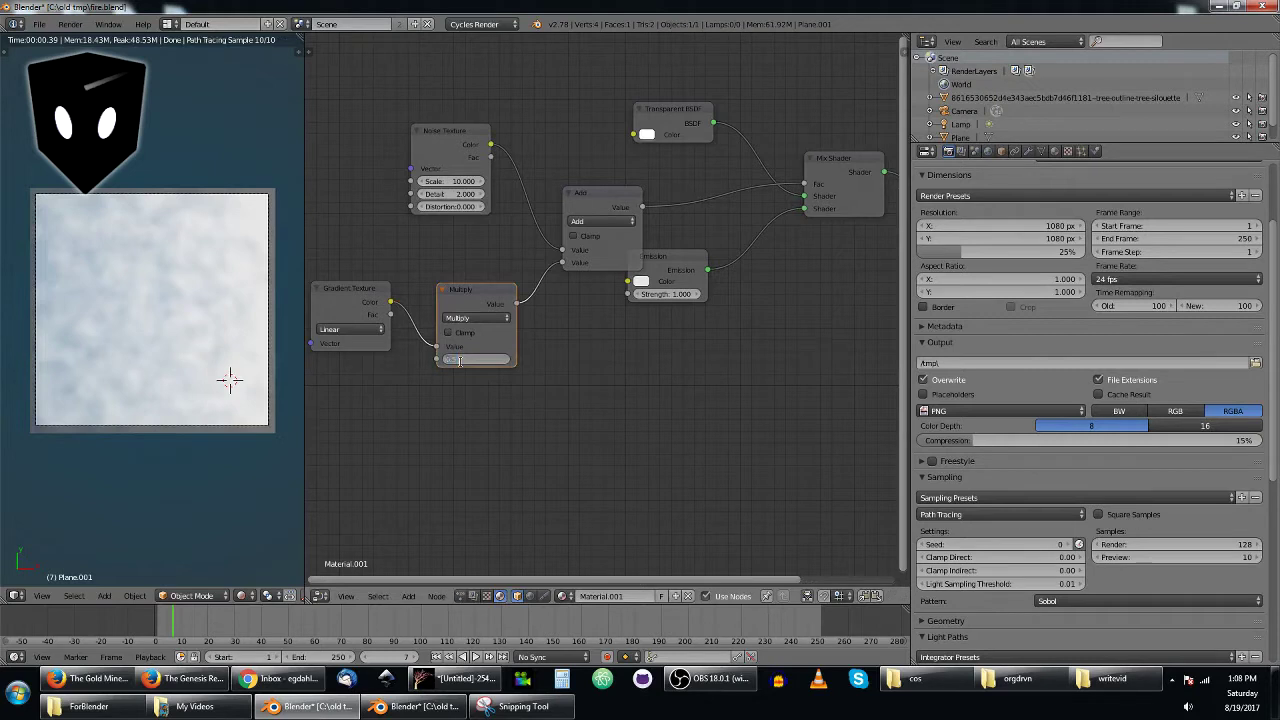
key("Return")
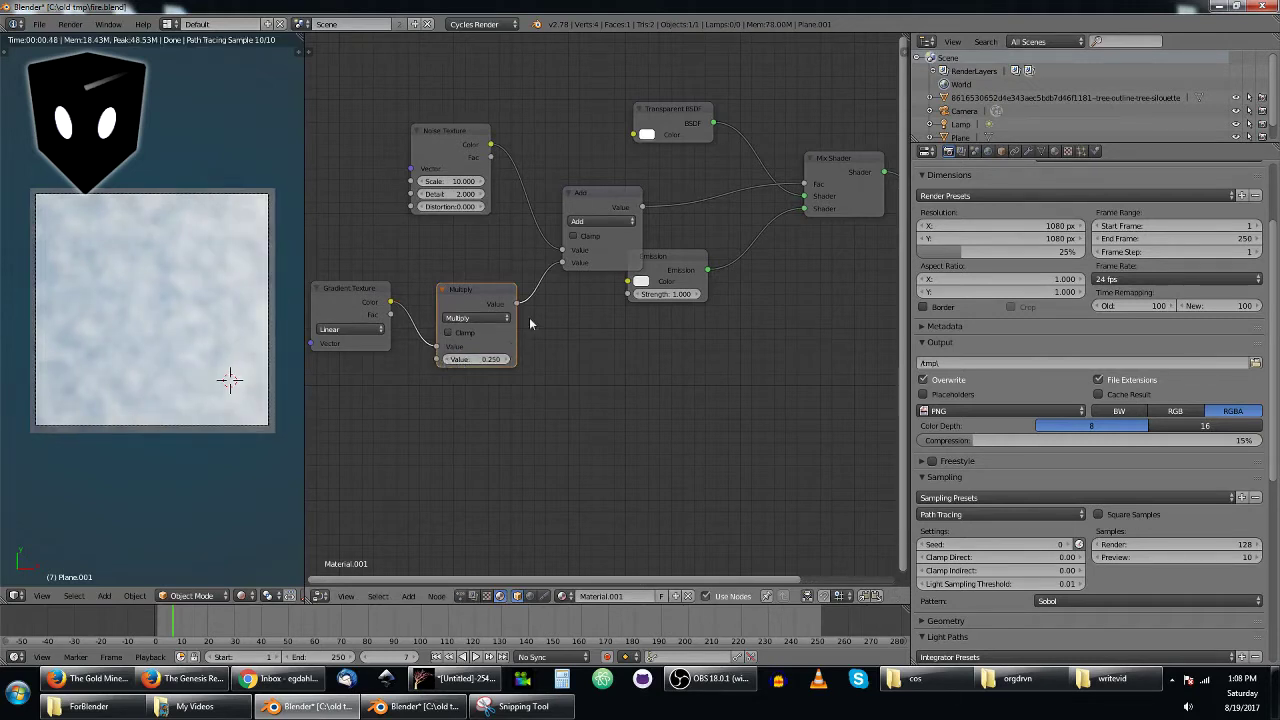
- Shift the Add node away from the Emission node and change its operation to Subtract
left_click_drag(594, 198, 564, 181)
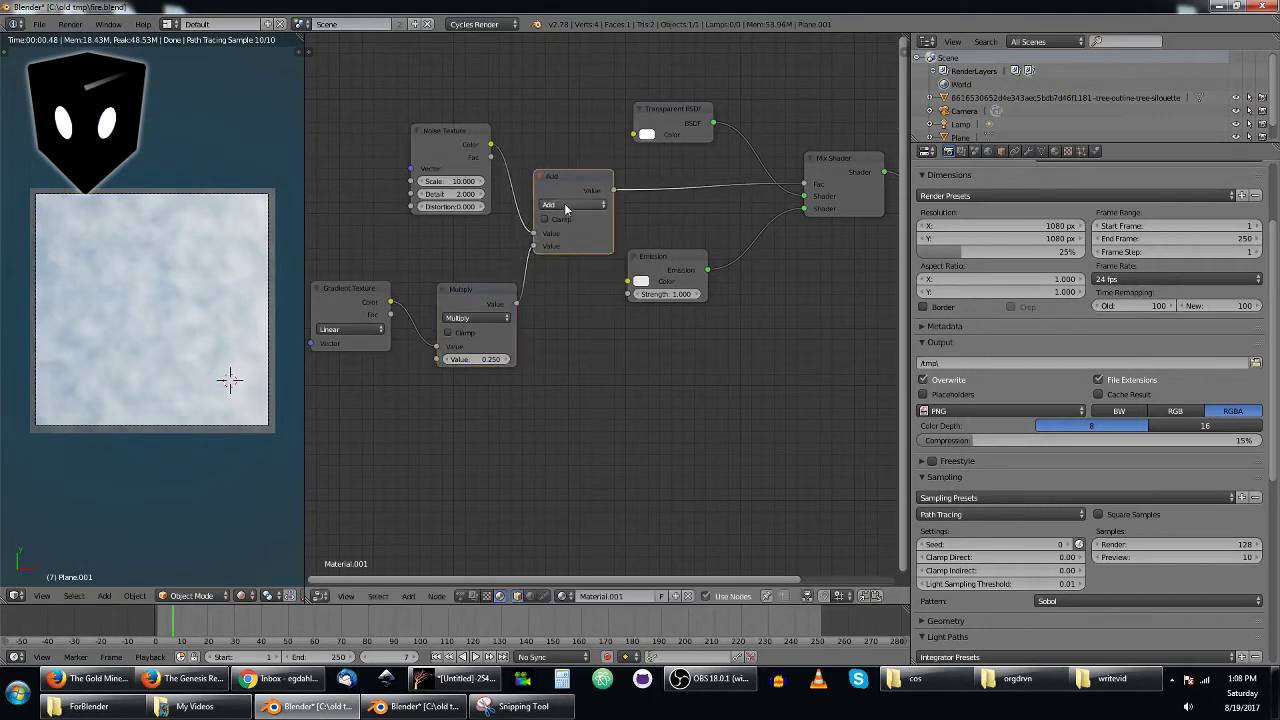
left_click(563, 206)
left_click(570, 237)
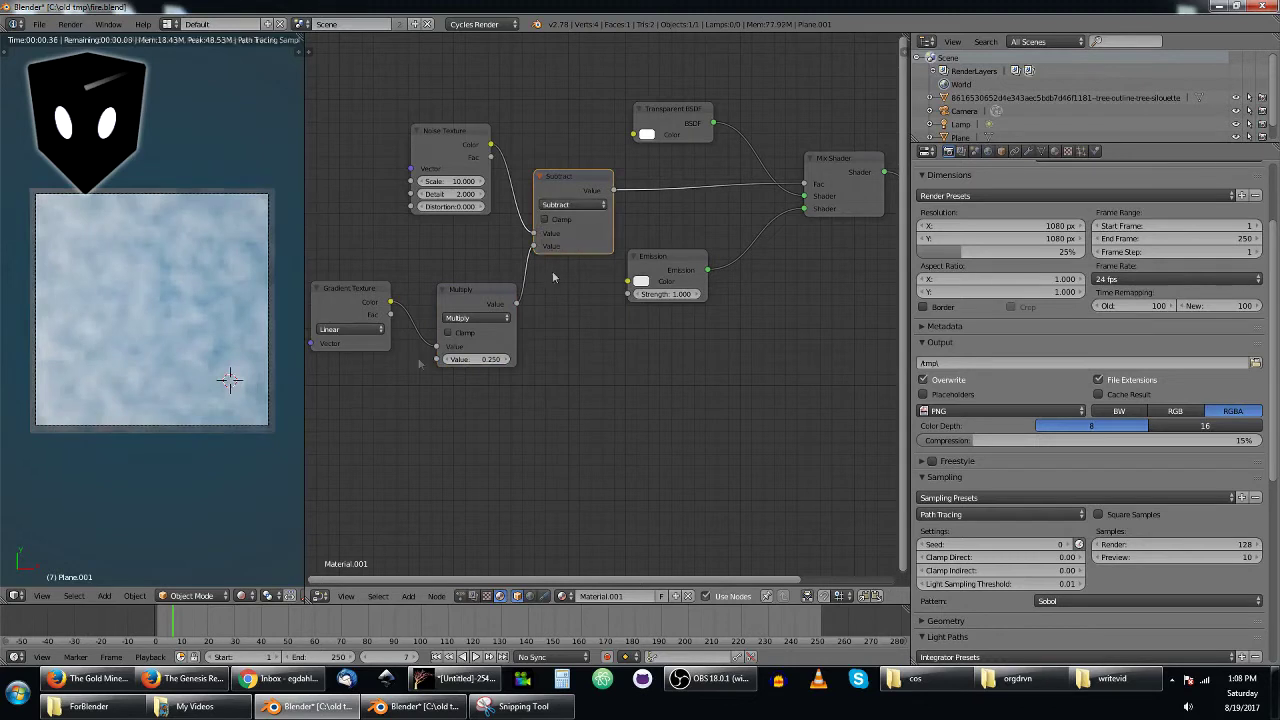
- Set the Multiply node's value to 0.1
left_click(459, 359)
type(".1")
key("Return")
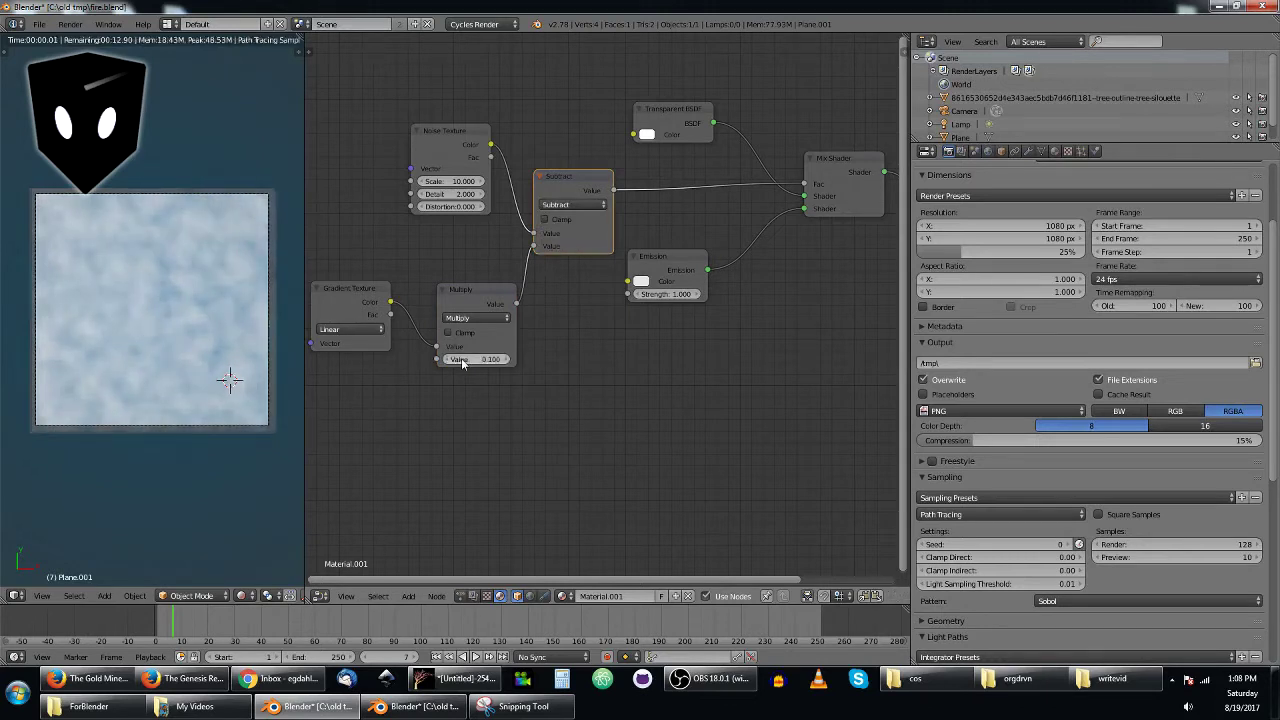
- Try values of 2 and 1.5 on the Multiply node, and settle on 1.1
left_click(461, 360)
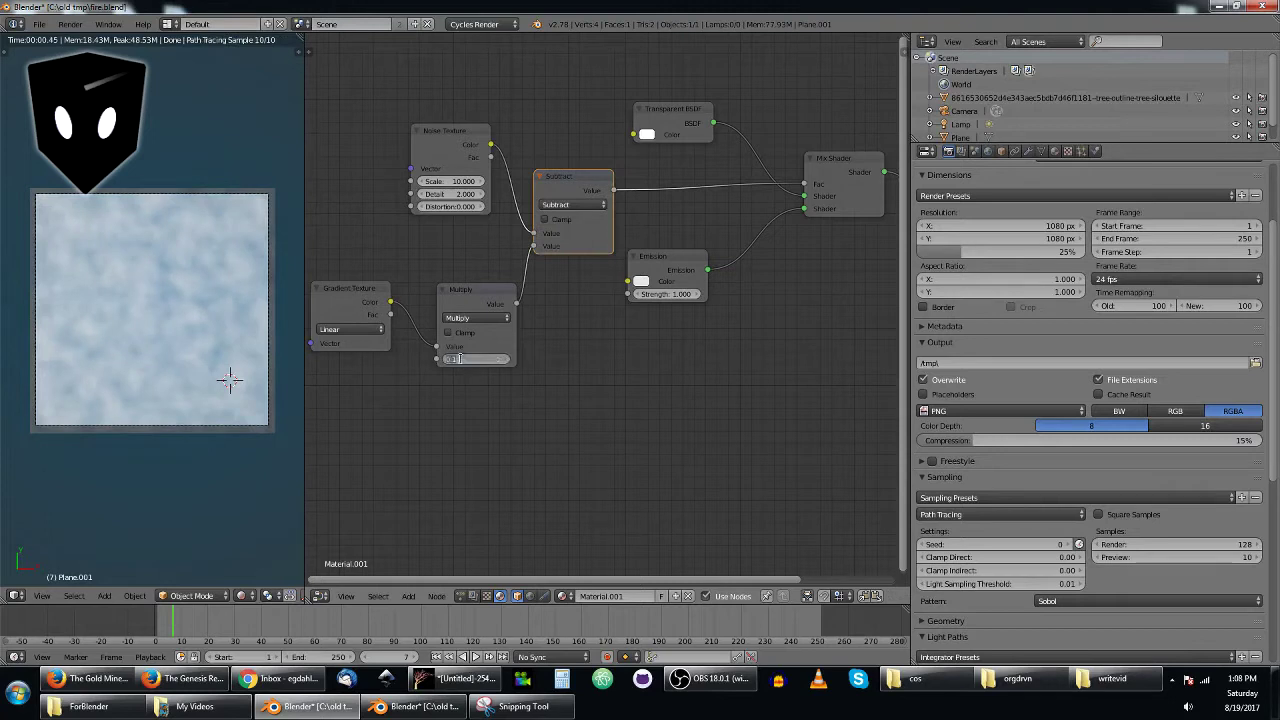
type("2")
key("Return")
left_click(461, 360)
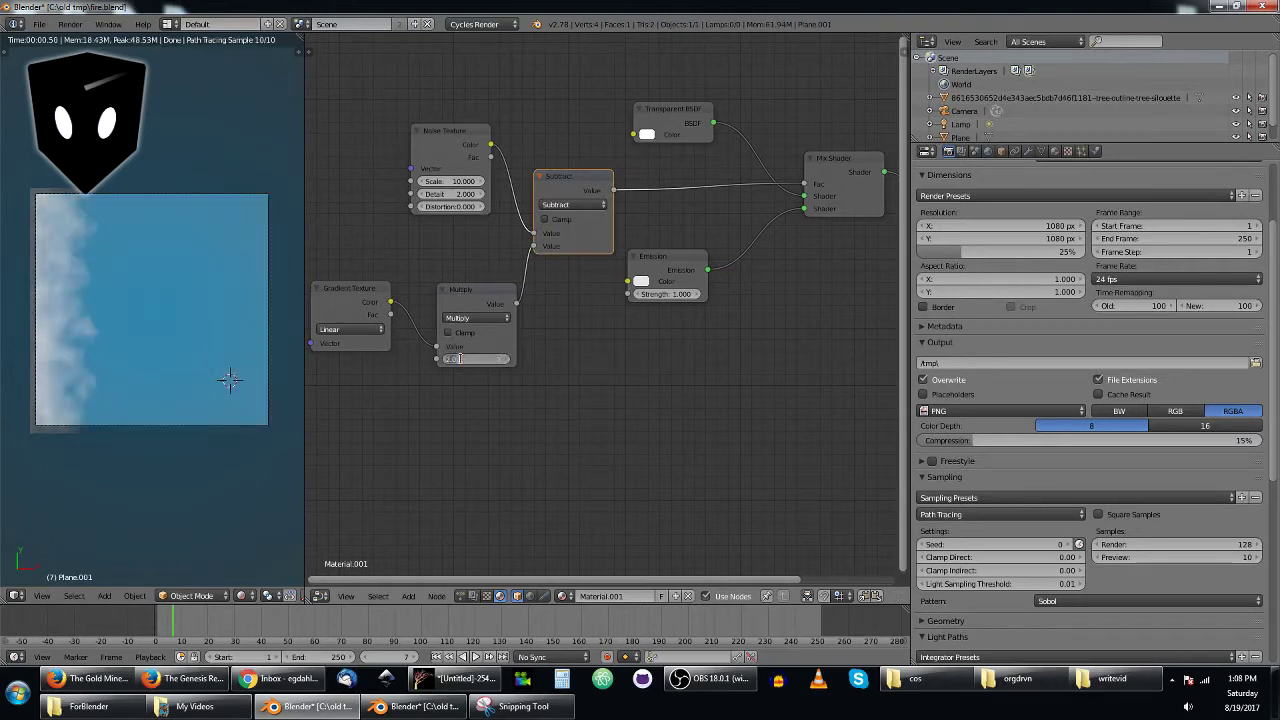
type("1.5")
key("Return")
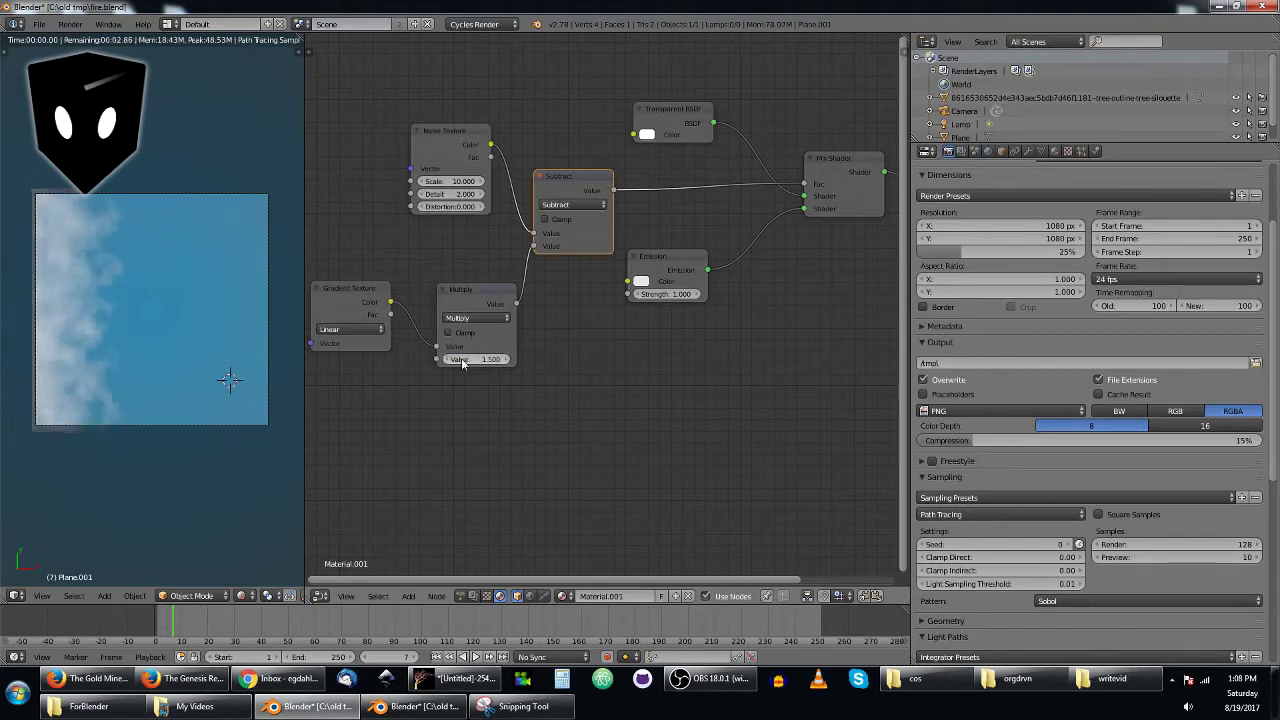
left_click(470, 359)
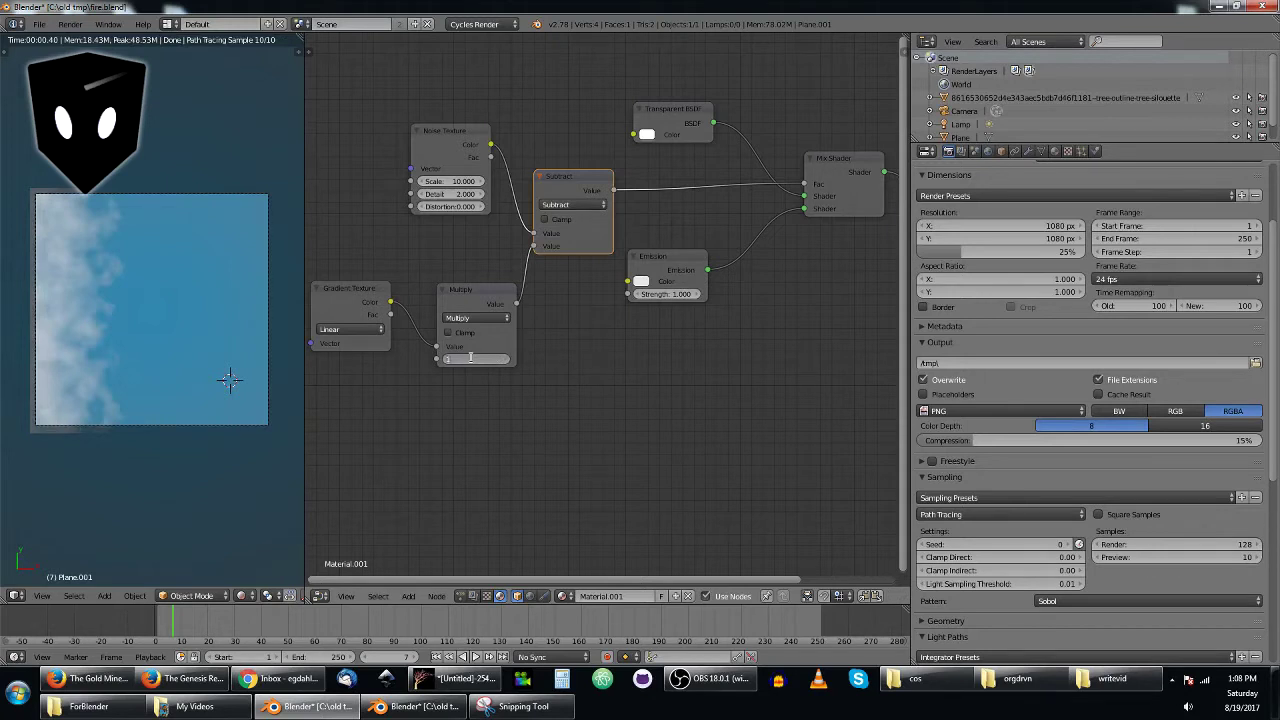
key("Return")
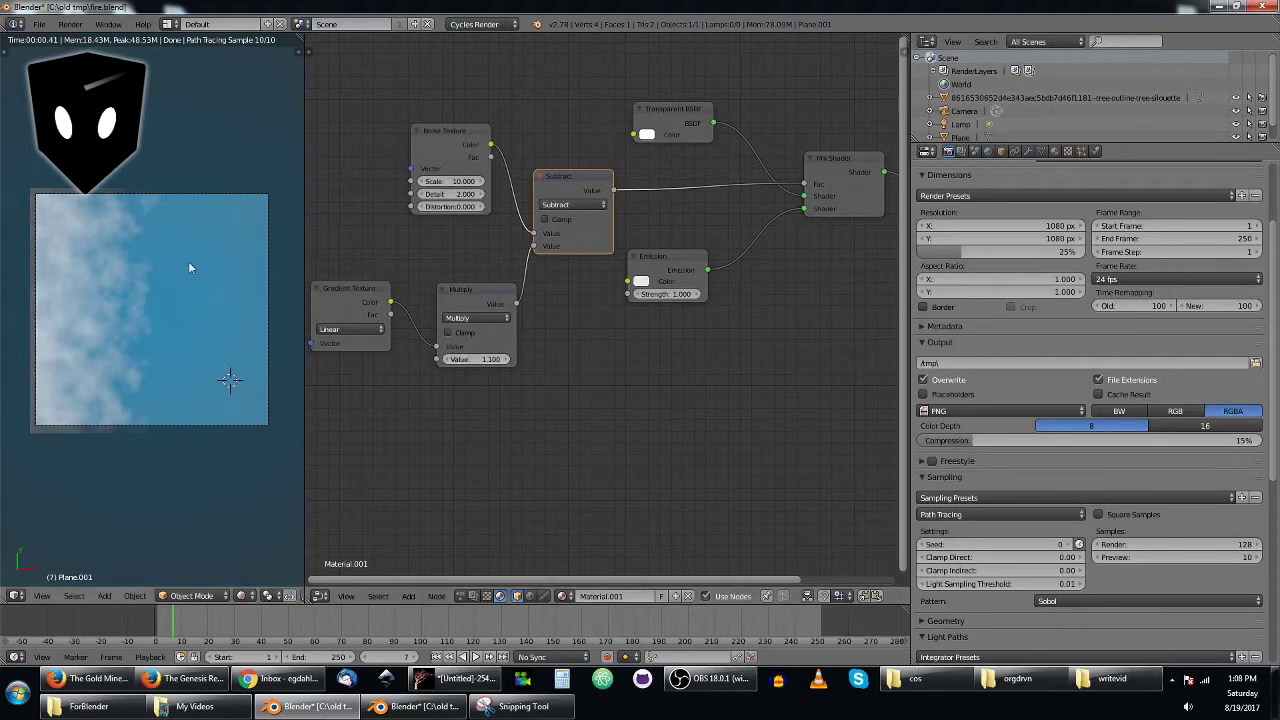
- Add a Mapping node before the Noise Texture and connect its Vector output to the texture's Vector input
middle_click_drag(403, 268, 490, 285)
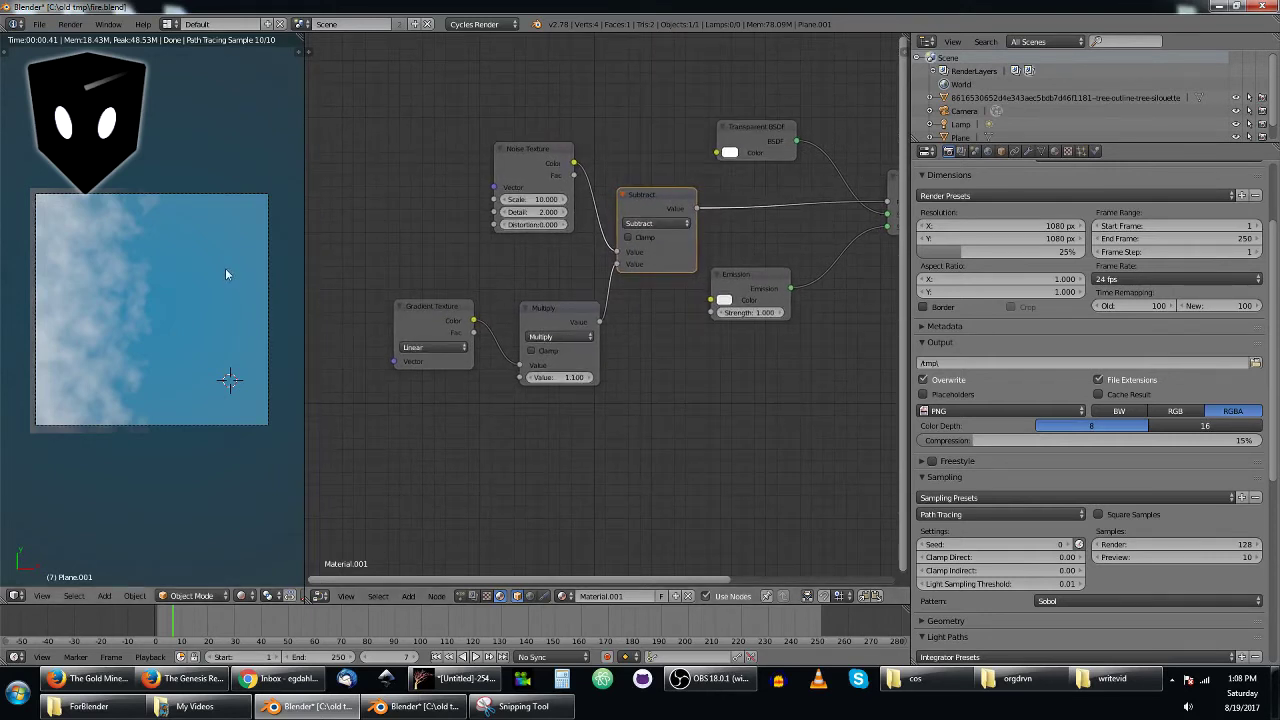
middle_click_drag(416, 156, 519, 193)
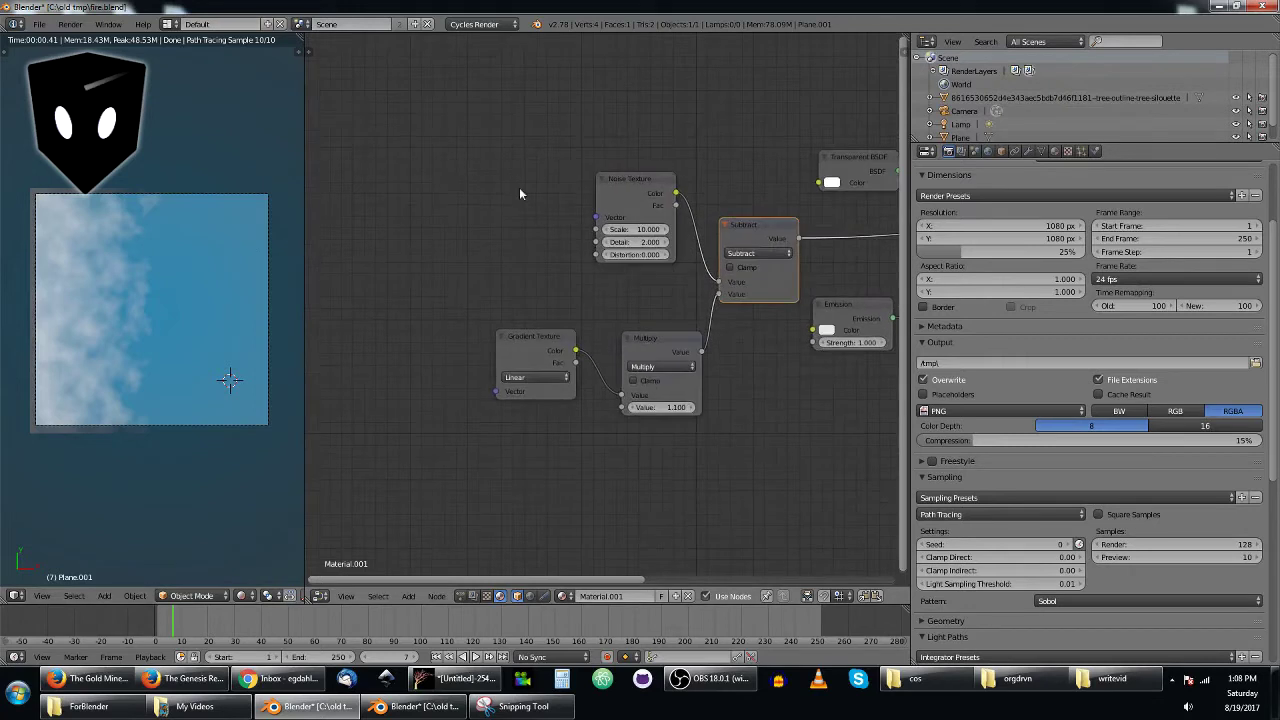
key("shift+a")
mouse_move(422, 175)
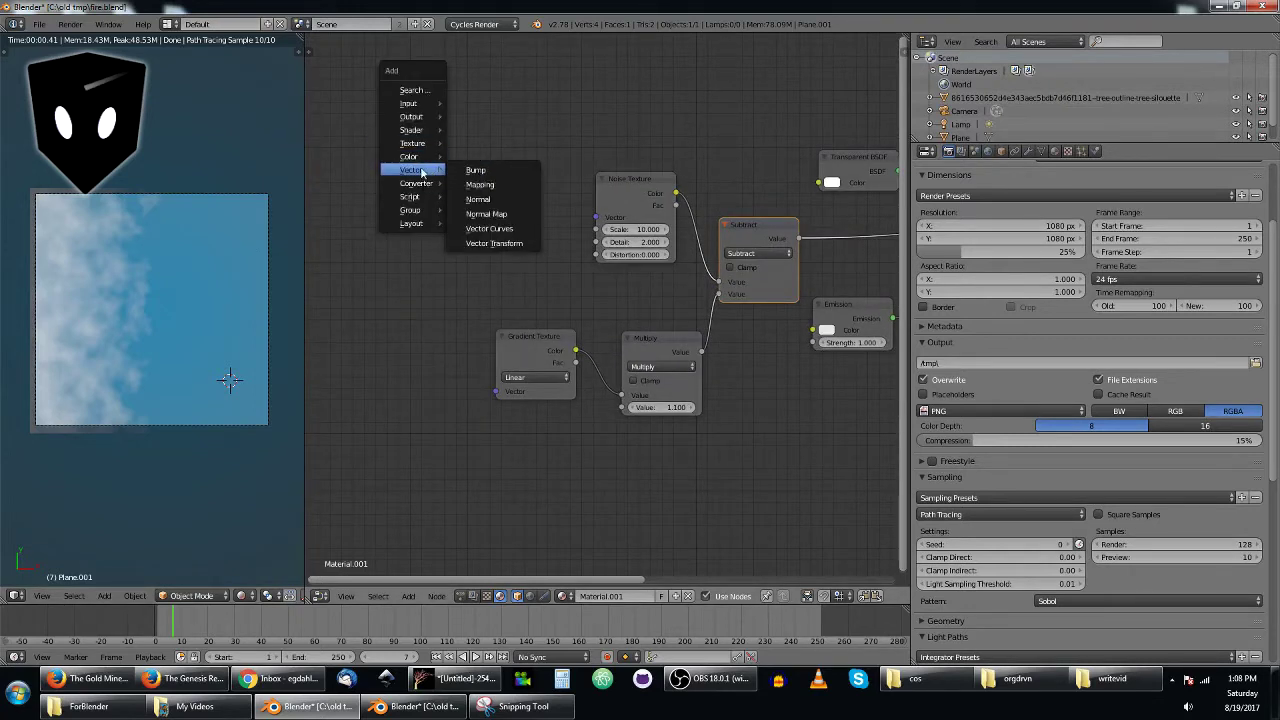
left_click(482, 186)
left_click(342, 128)
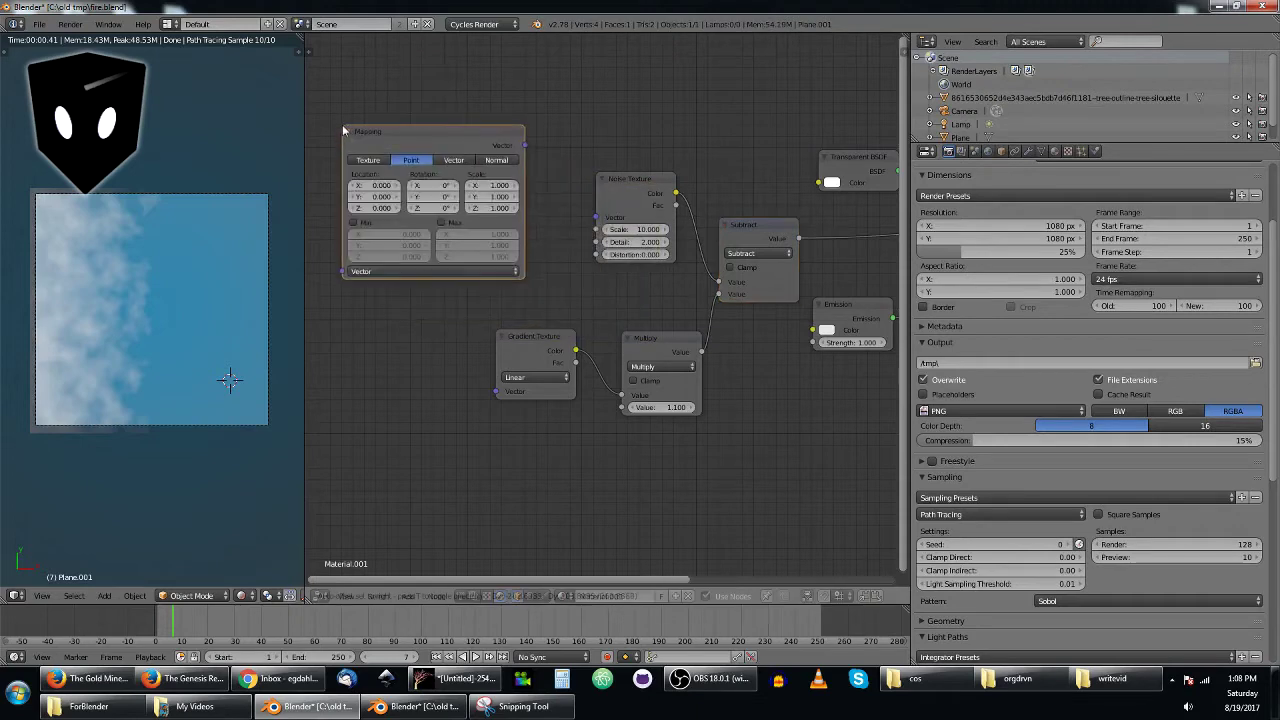
left_click_drag(523, 145, 597, 216)
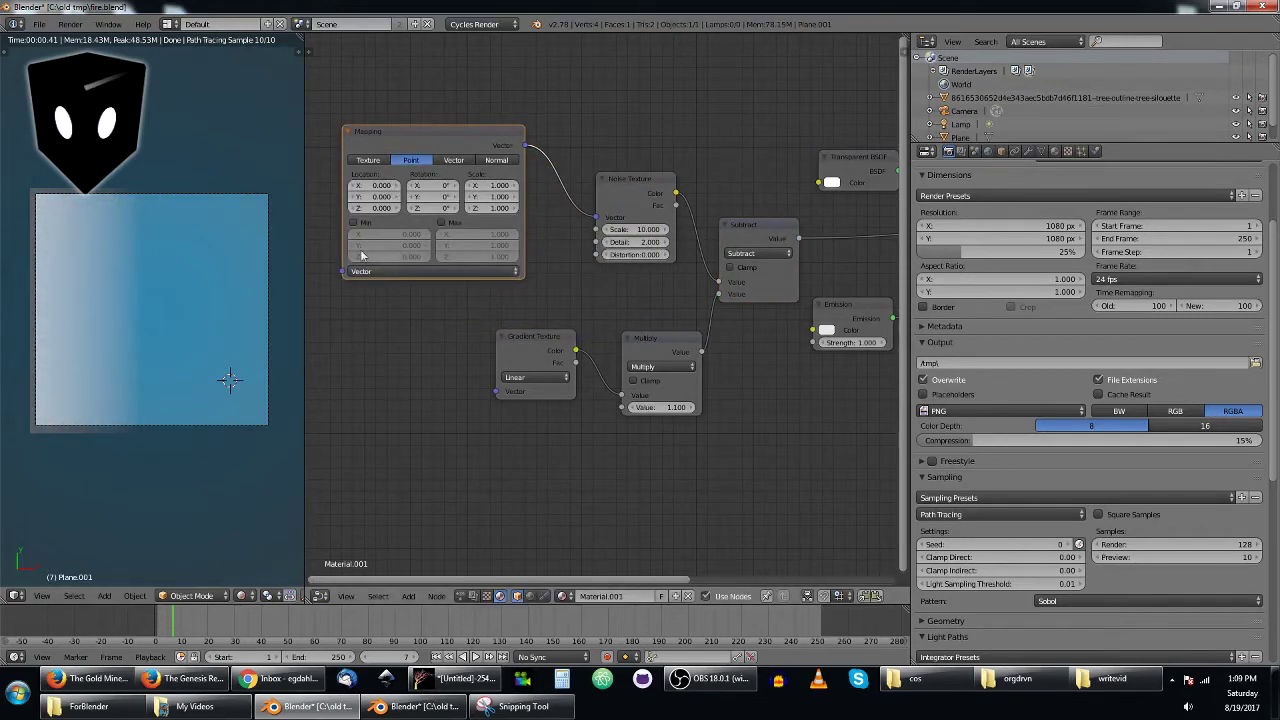
- Add a Texture Coordinate node before the Mapping node and connect its Generated output to the Mapping Vector input
middle_click_drag(416, 155, 523, 176)
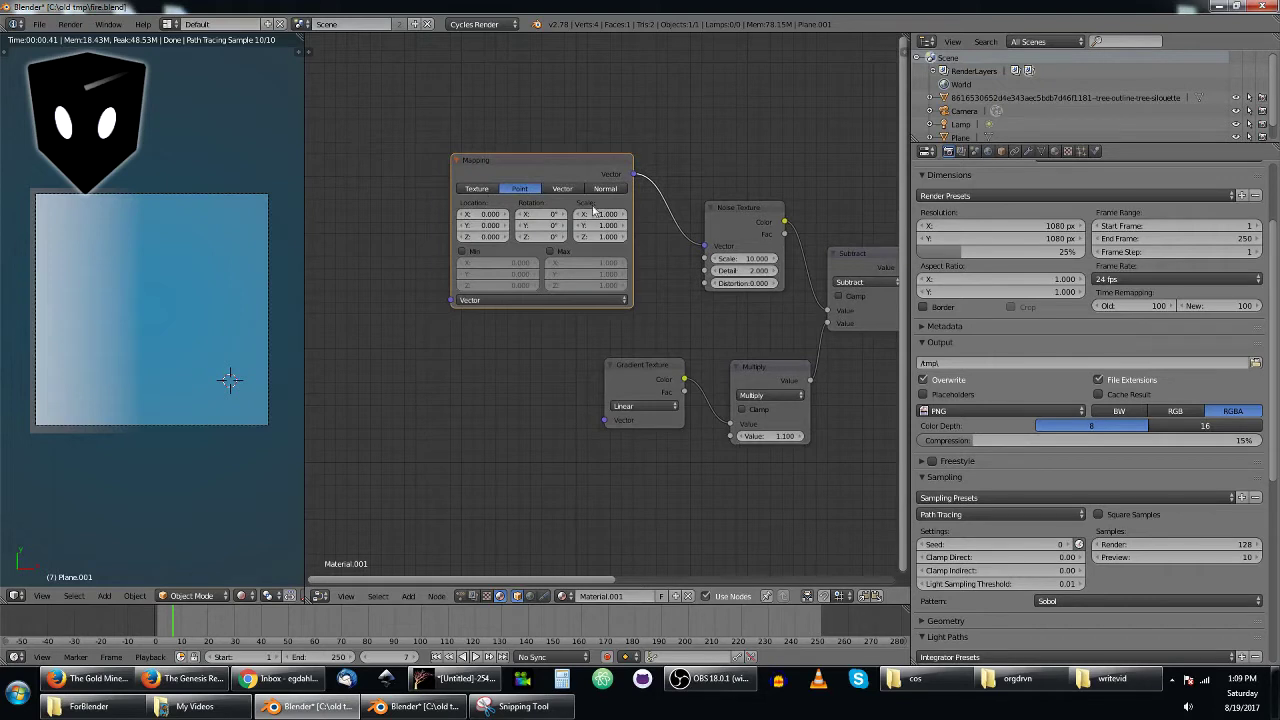
key("shift+a")
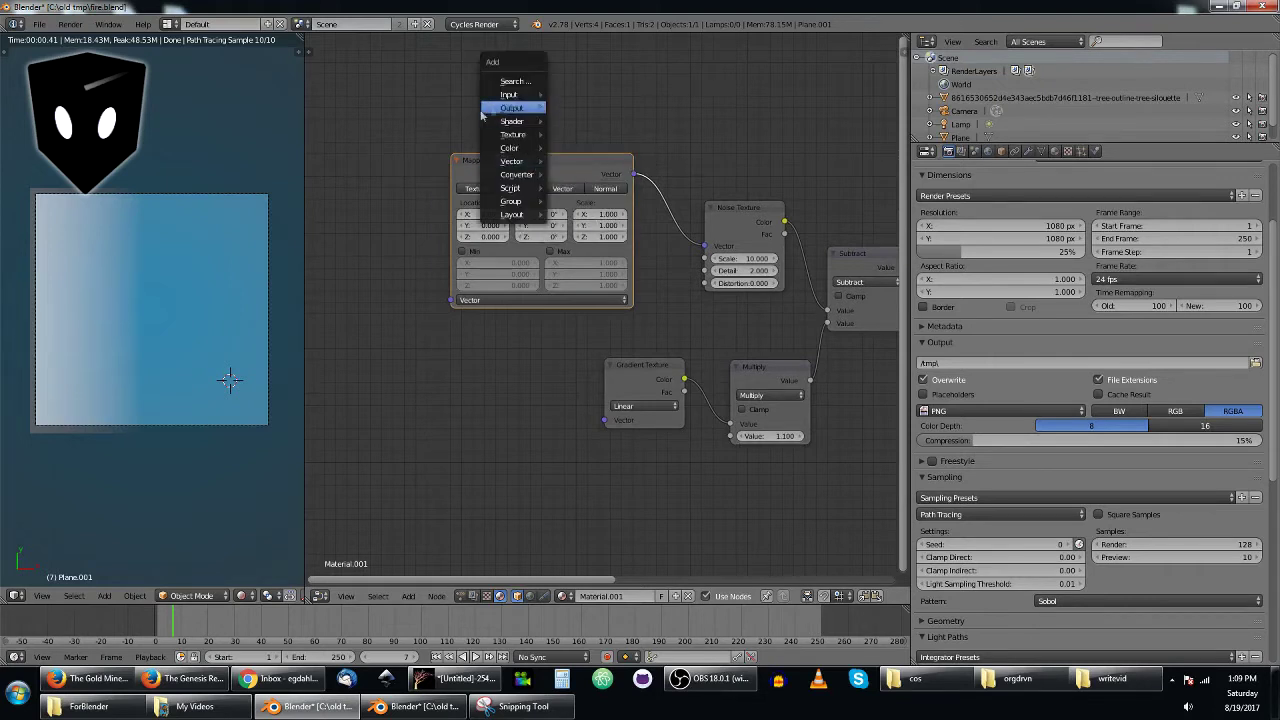
mouse_move(529, 93)
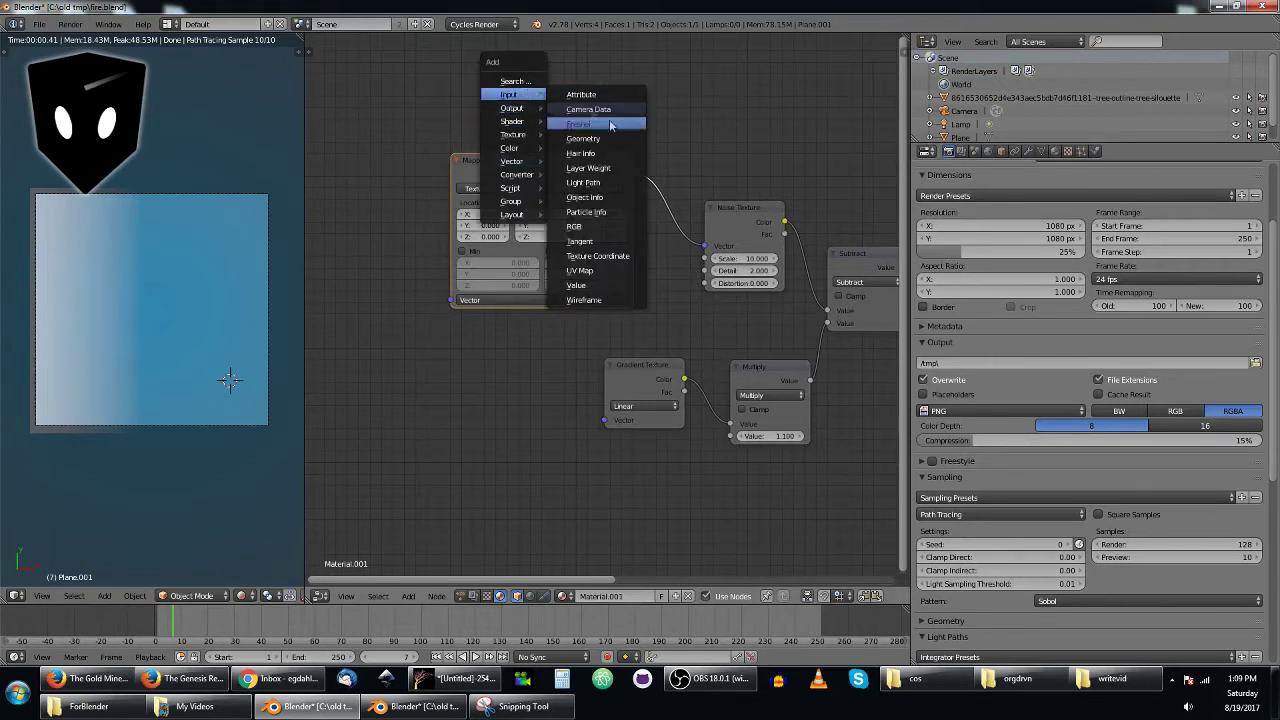
left_click(613, 257)
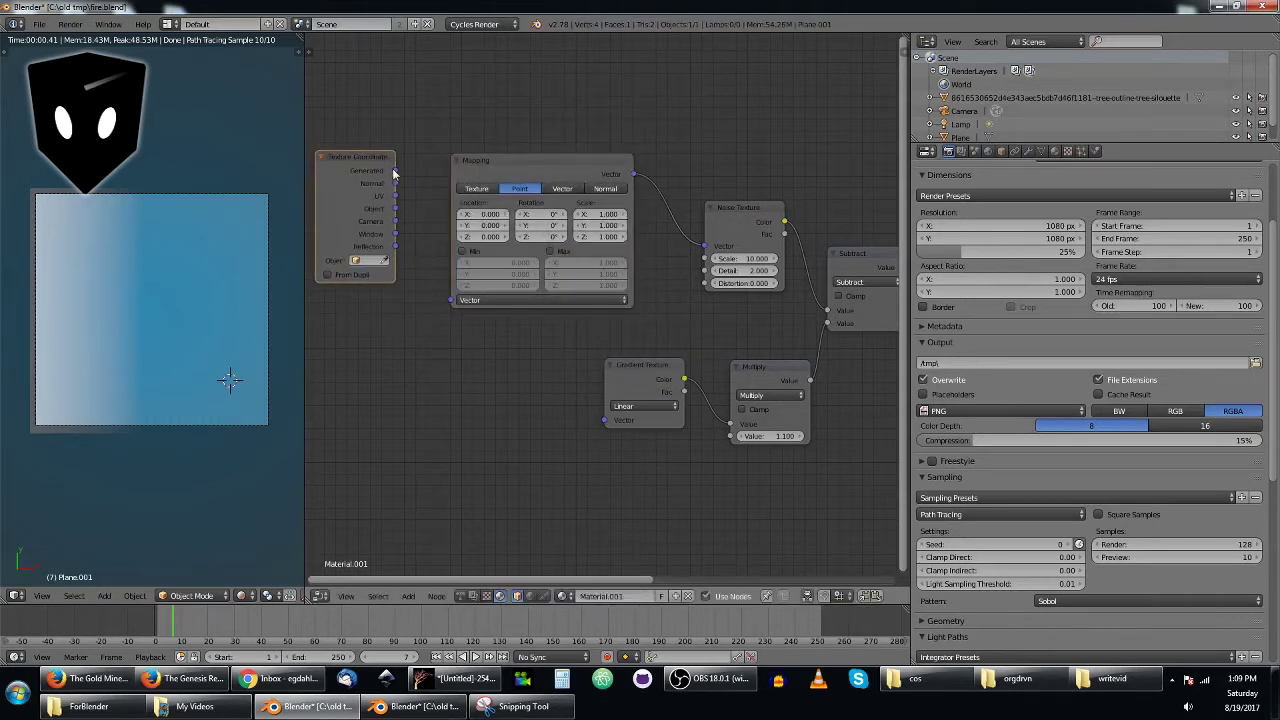
left_click_drag(398, 172, 455, 301)
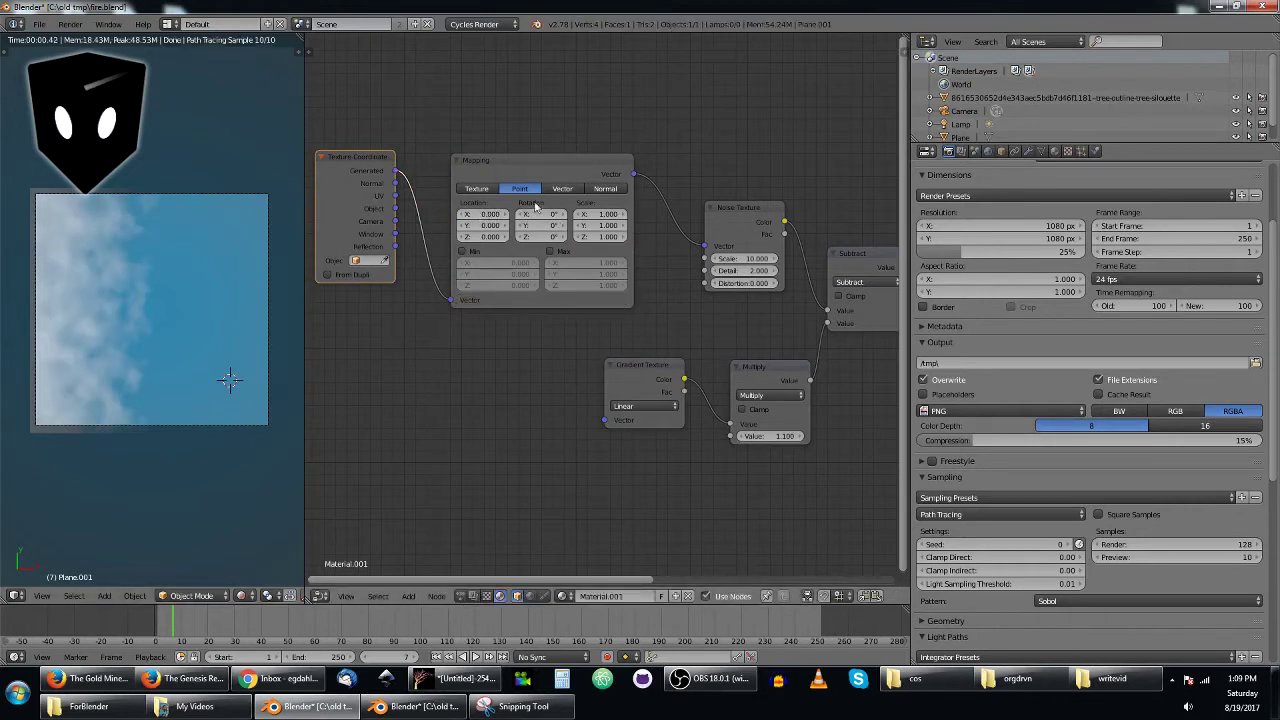
- Nudge the Gradient Texture node slightly and rotate the plane by about -90° in the viewport
left_click_drag(647, 366, 642, 374)
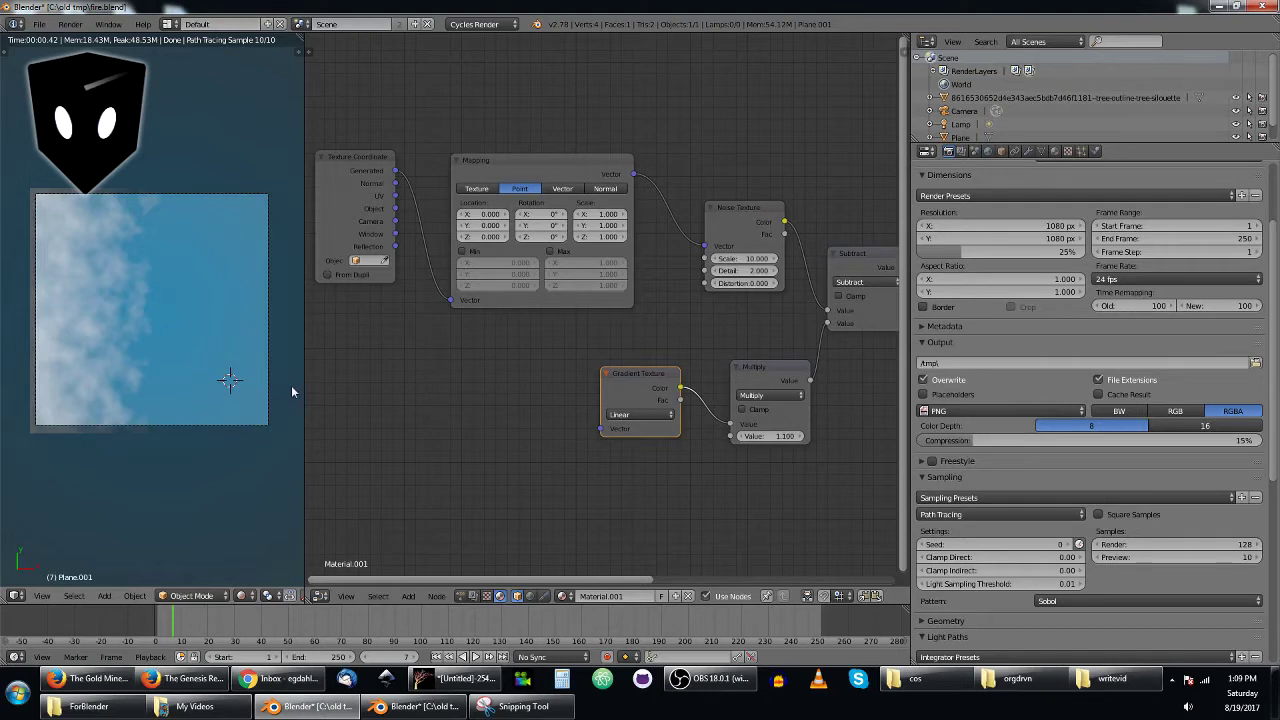
key("r")
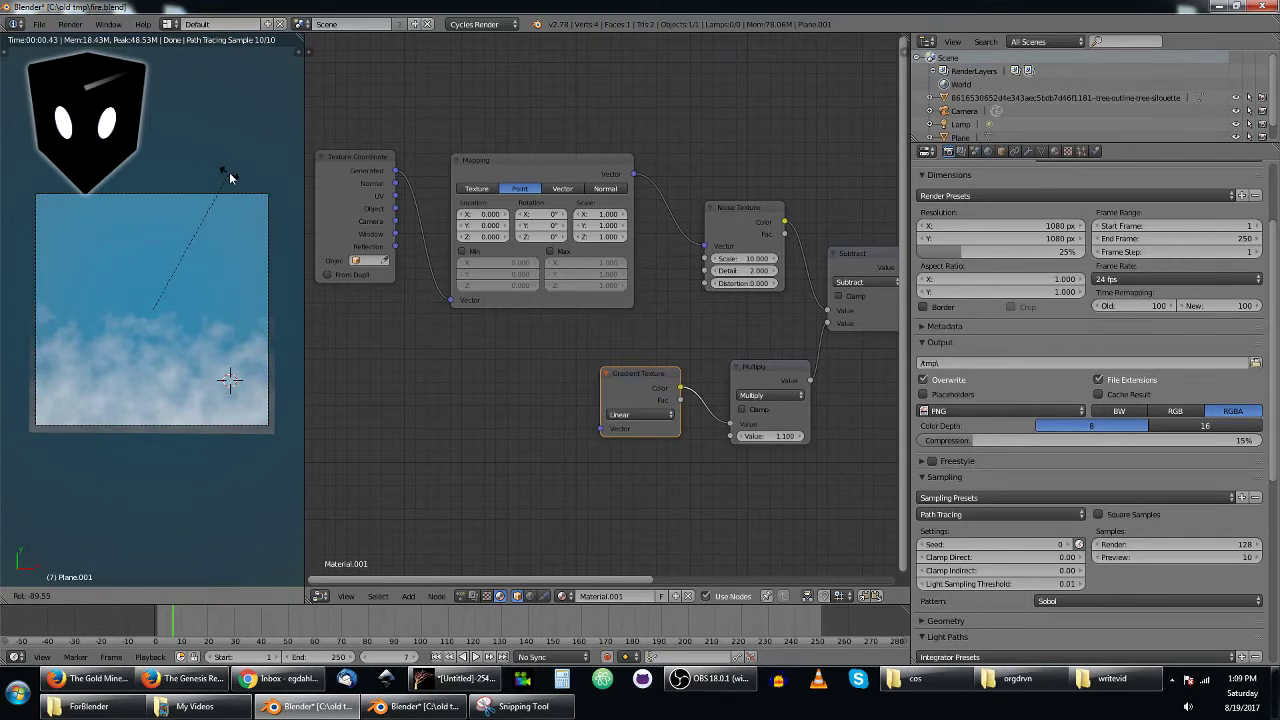
left_click(229, 174)
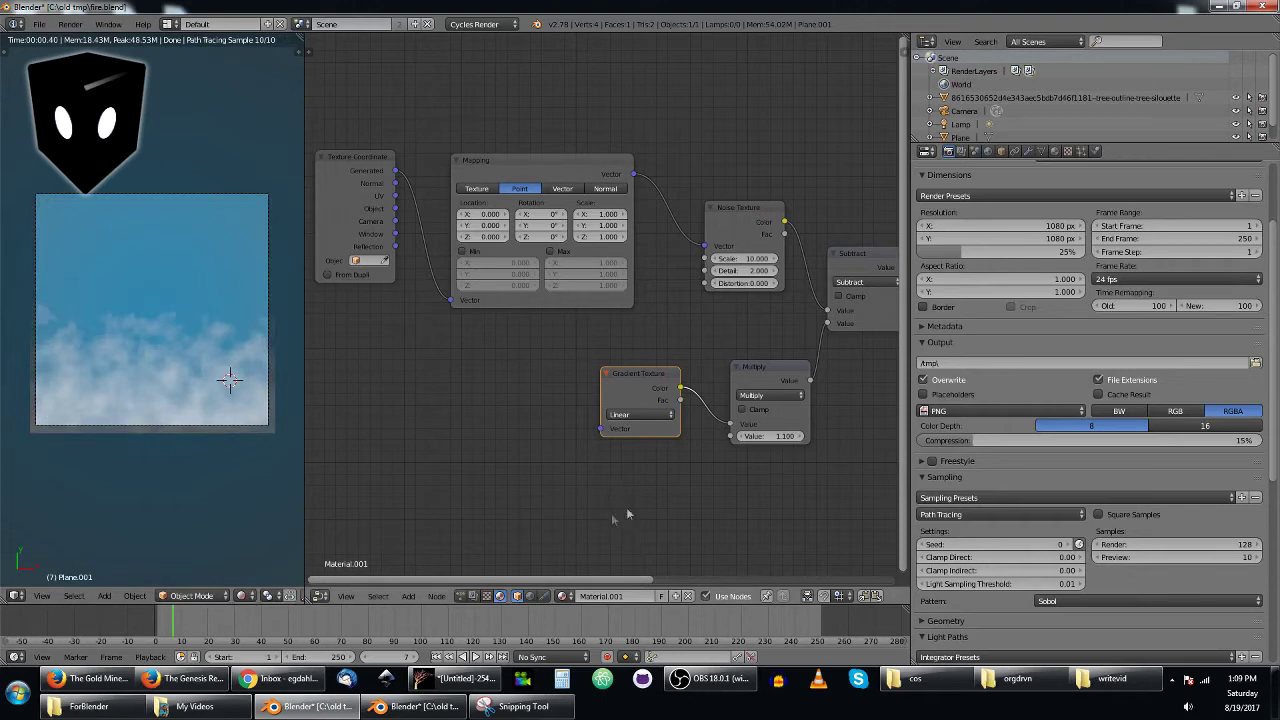
- Move the Gradient Texture and Multiply nodes farther from the Subtract node, beneath the Mapping node
middle_click_drag(526, 414, 431, 403)
scroll(430, 402, "down", 3)
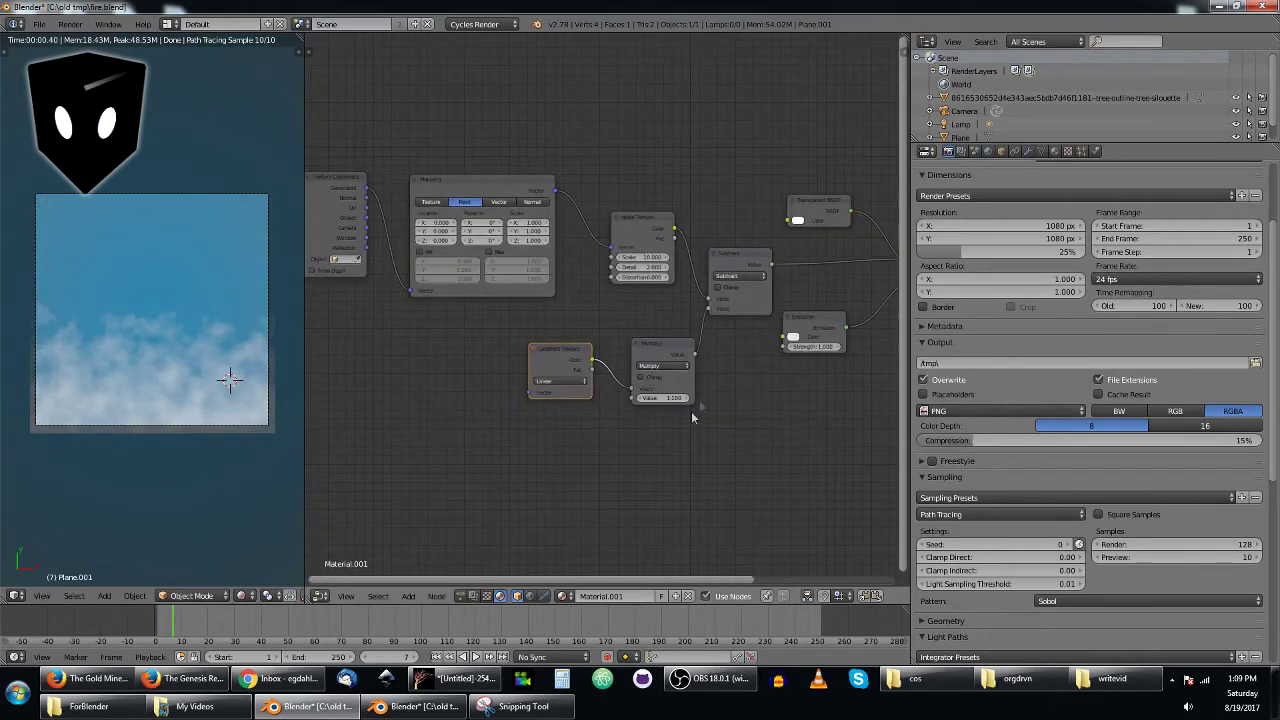
left_click_drag(556, 353, 456, 368)
left_click_drag(661, 349, 602, 359)
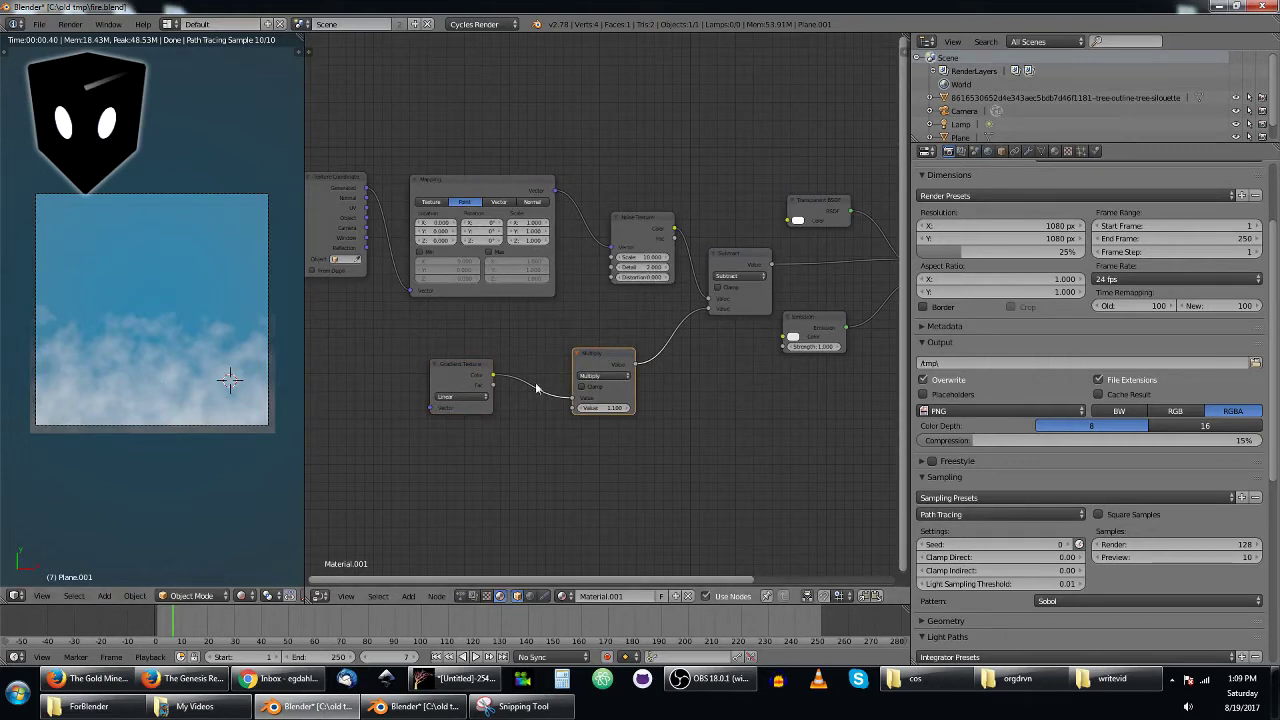
- Set the Noise Texture's distortion to 2
left_click(656, 277)
key("Return")
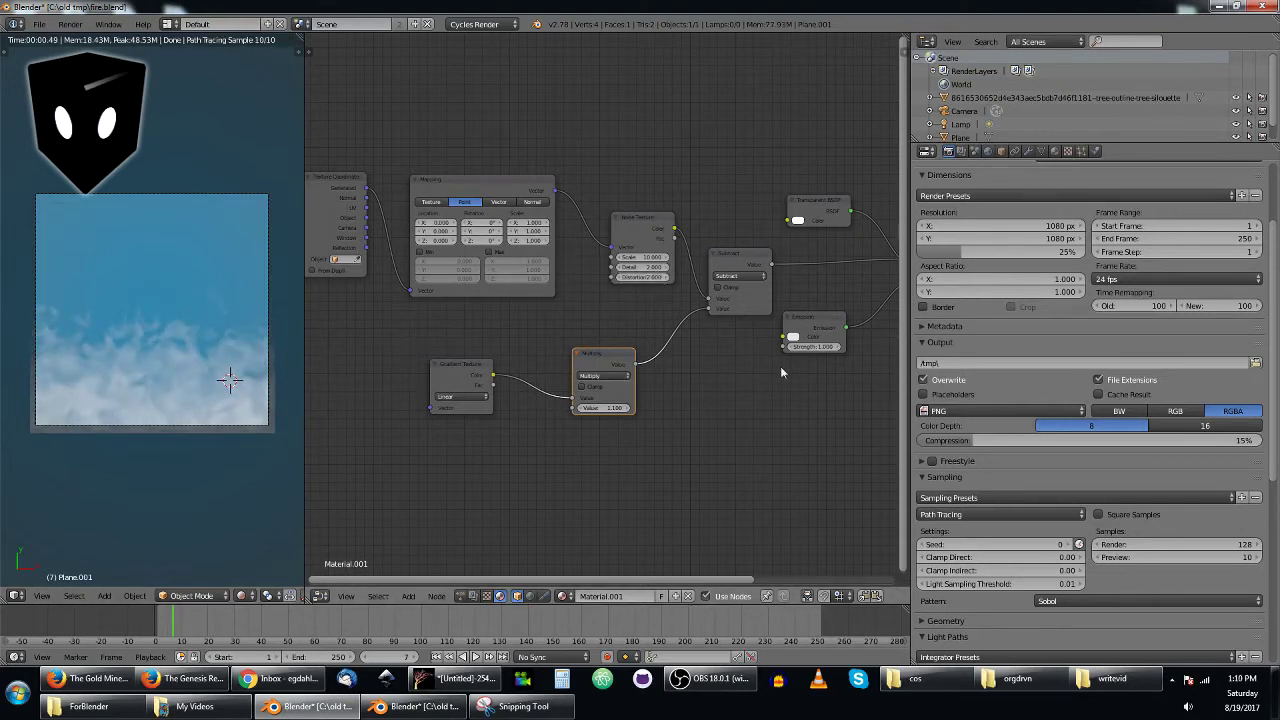
- Shift the Gradient Texture and Multiply nodes to make room, and link a new ColorRamp between Multiply's Value output and Emission's Color input
left_click_drag(457, 367, 404, 360)
left_click_drag(608, 354, 530, 355)
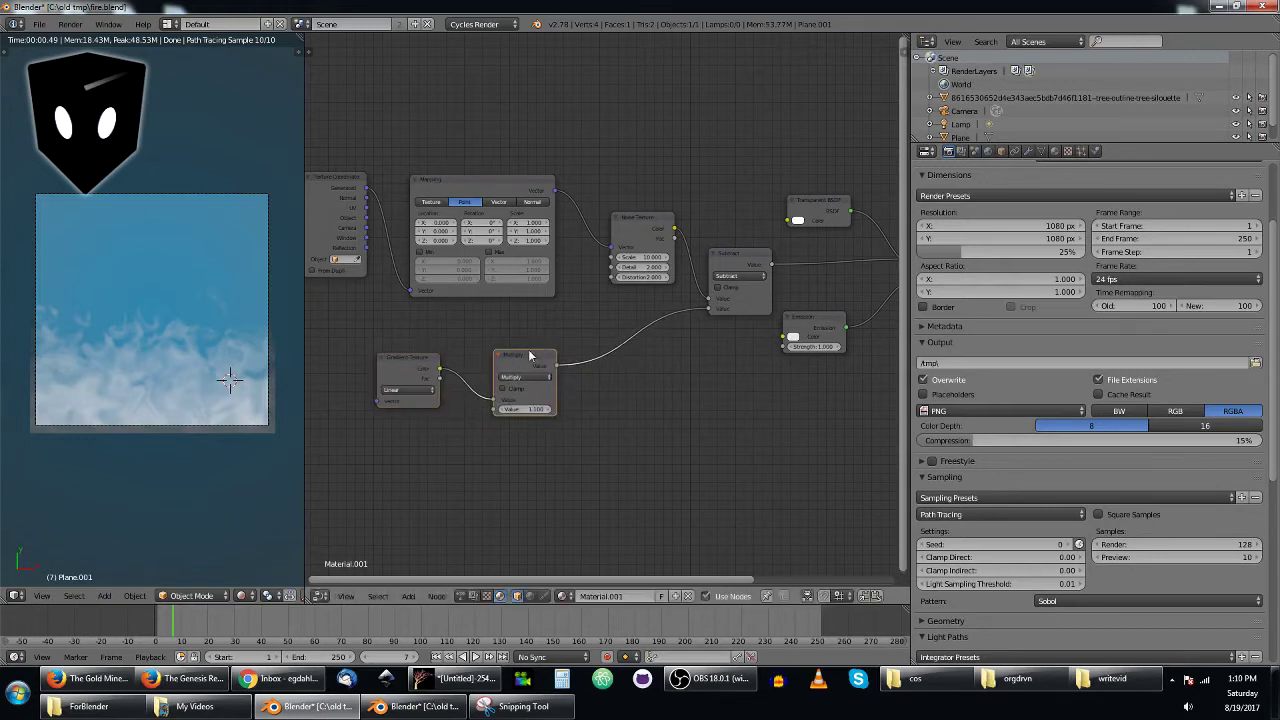
key("shift+a")
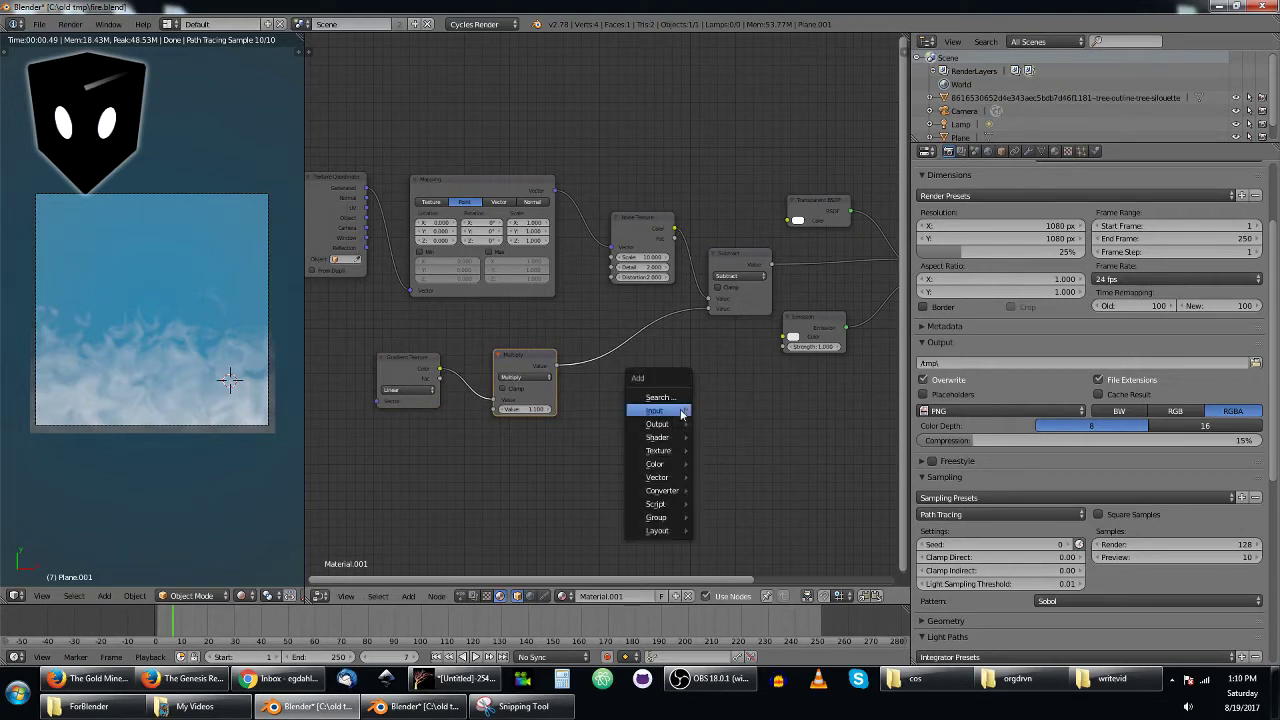
mouse_move(681, 411)
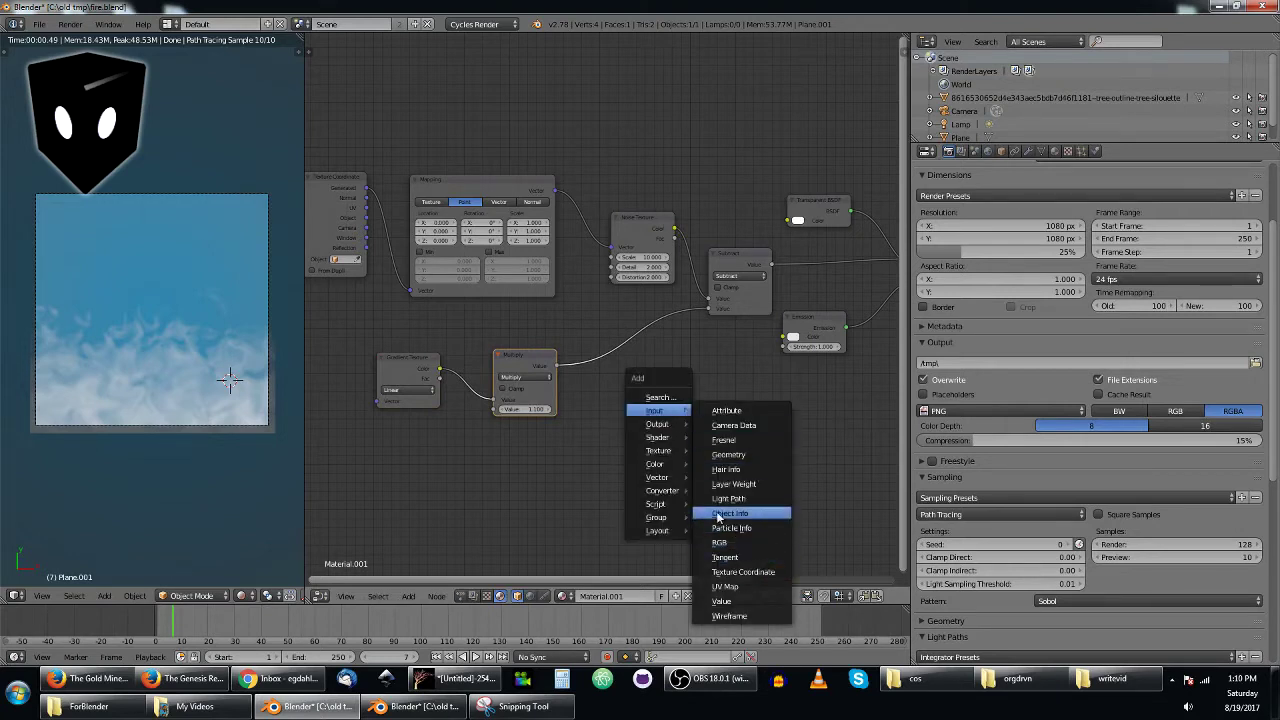
mouse_move(662, 490)
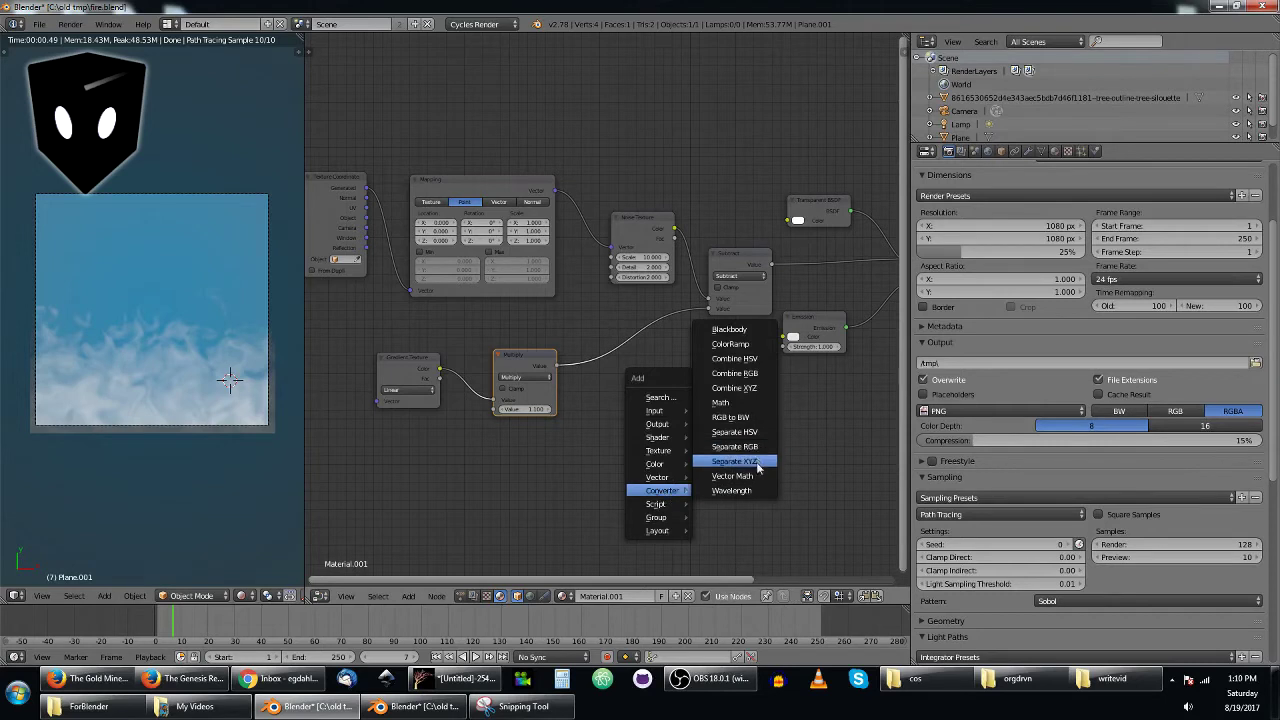
mouse_move(661, 466)
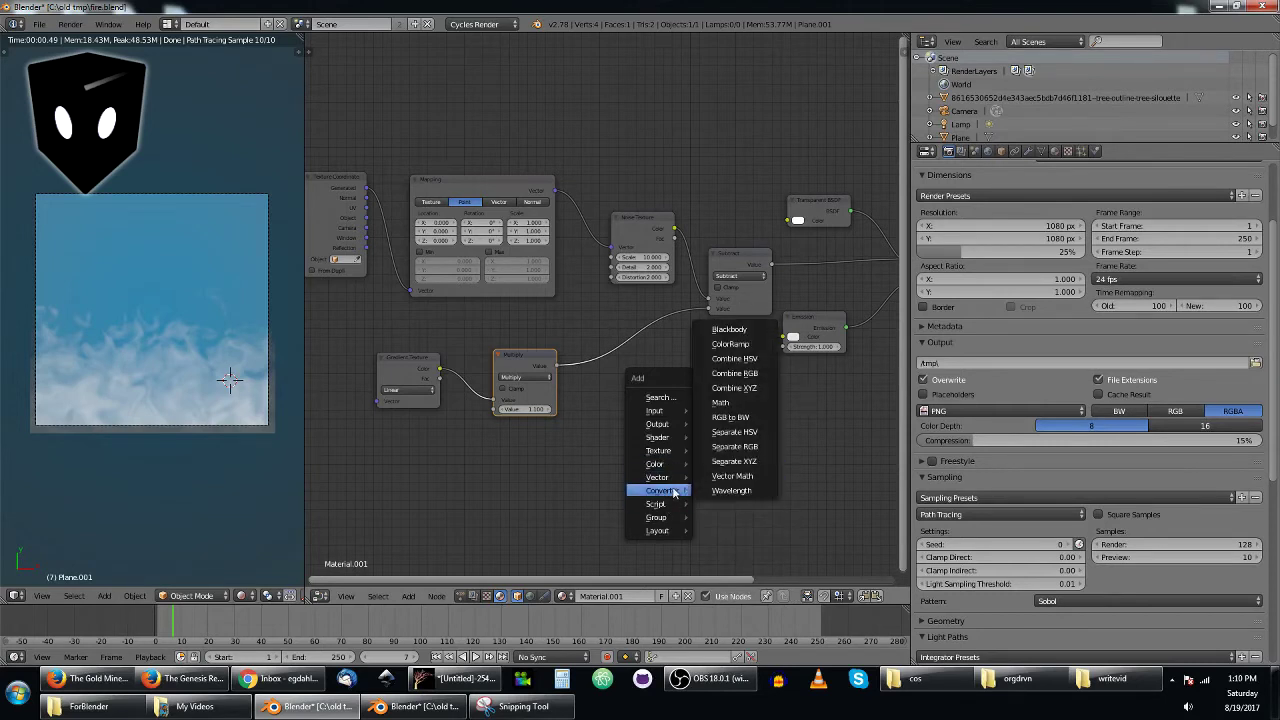
left_click(730, 343)
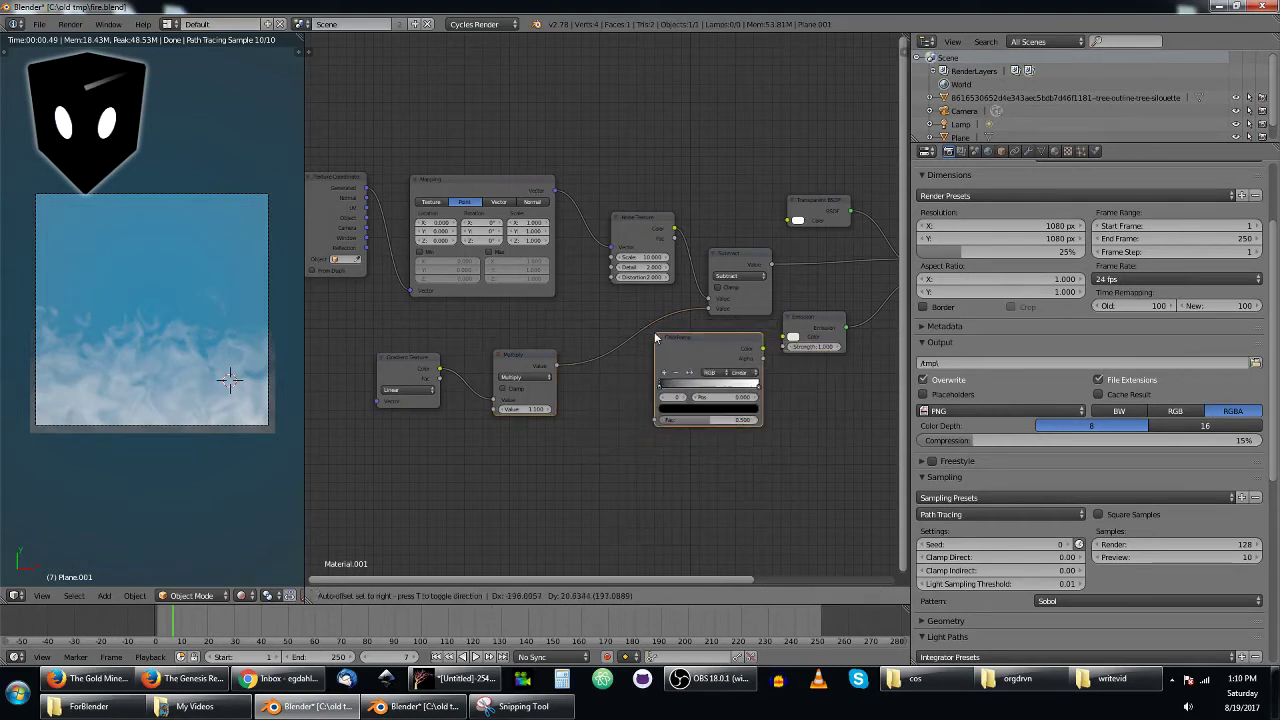
left_click(657, 337)
left_click_drag(557, 367, 664, 421)
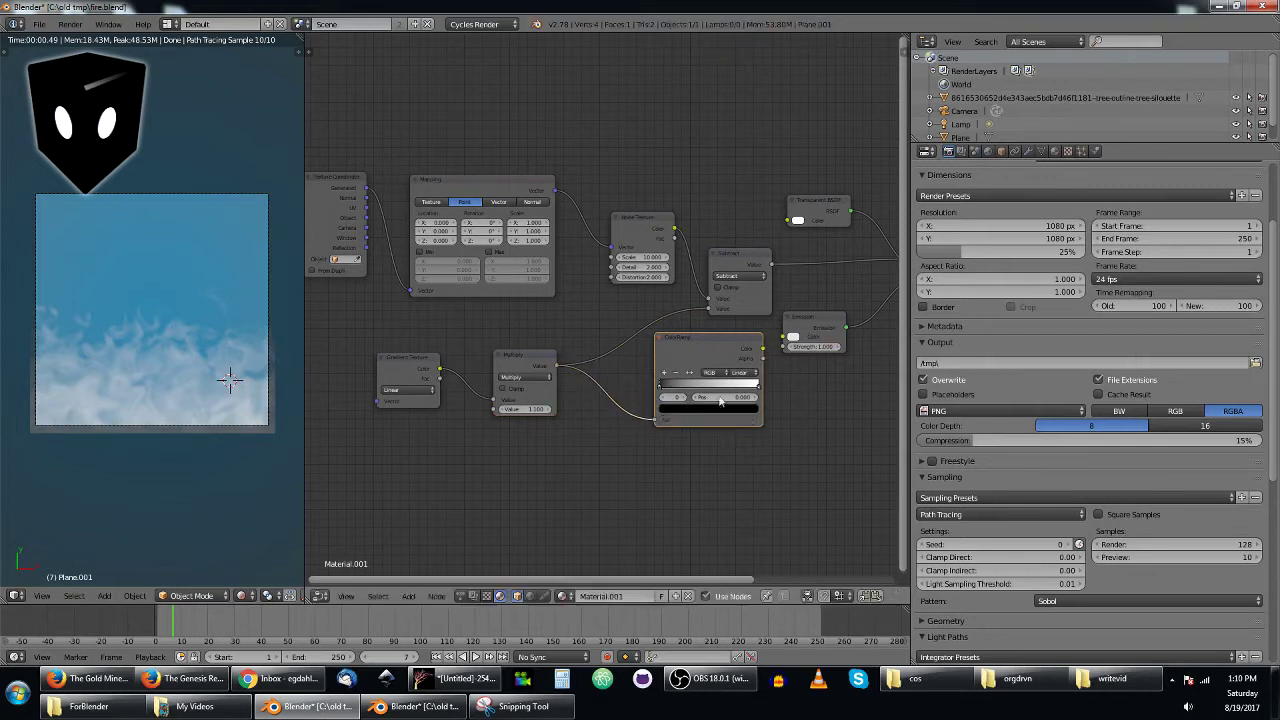
left_click_drag(762, 349, 786, 337)
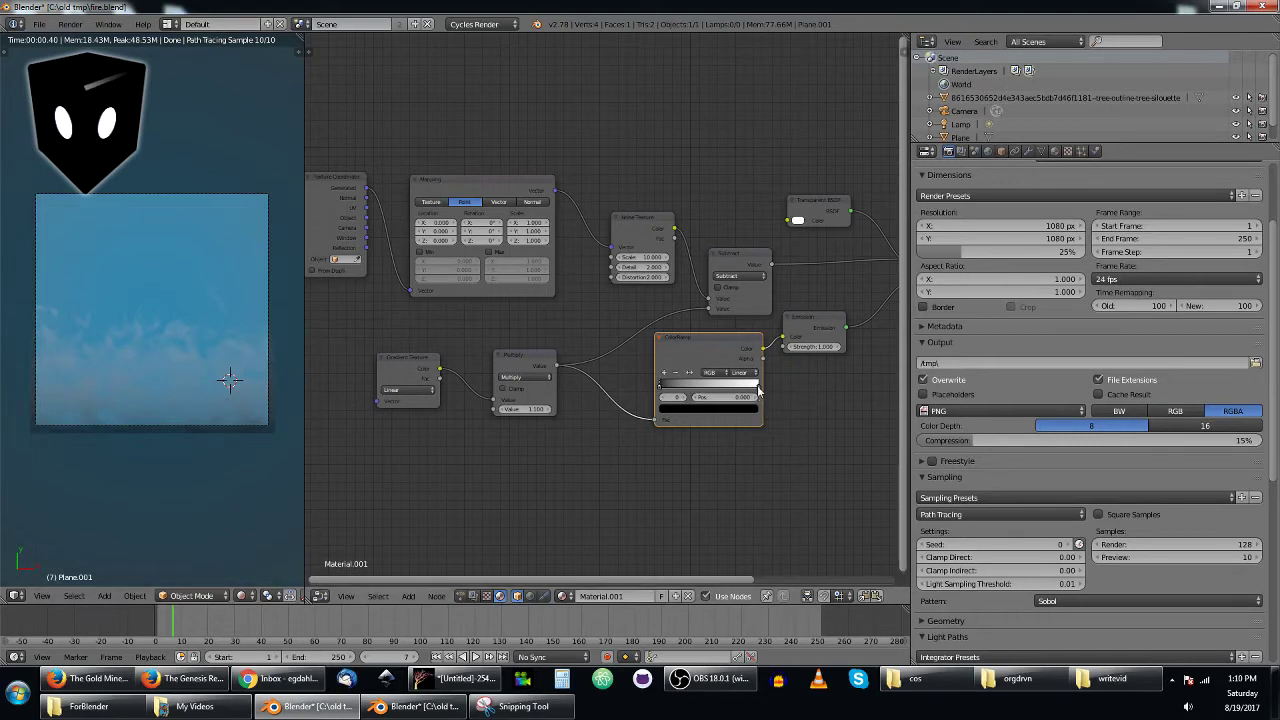
- Reverse the ColorRamp with the white stop at 0 and the black stop at 1, and shift the node away from Emission
left_click_drag(758, 386, 788, 381)
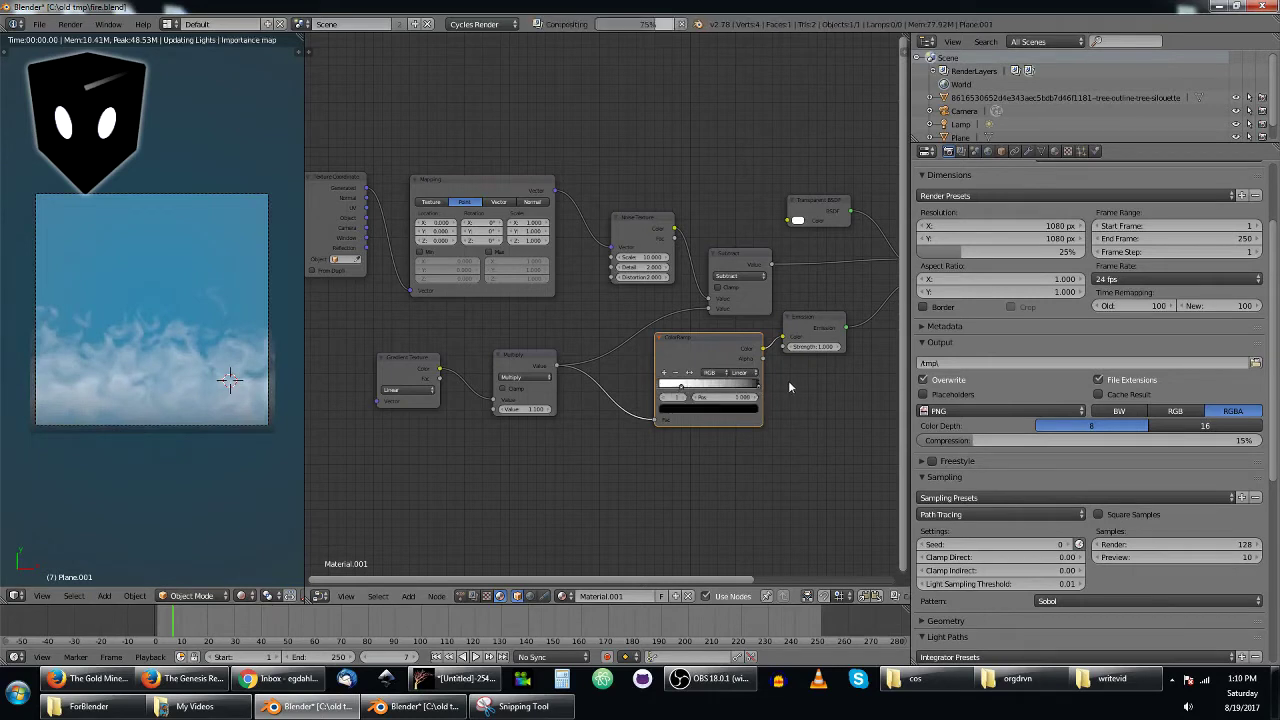
key("g")
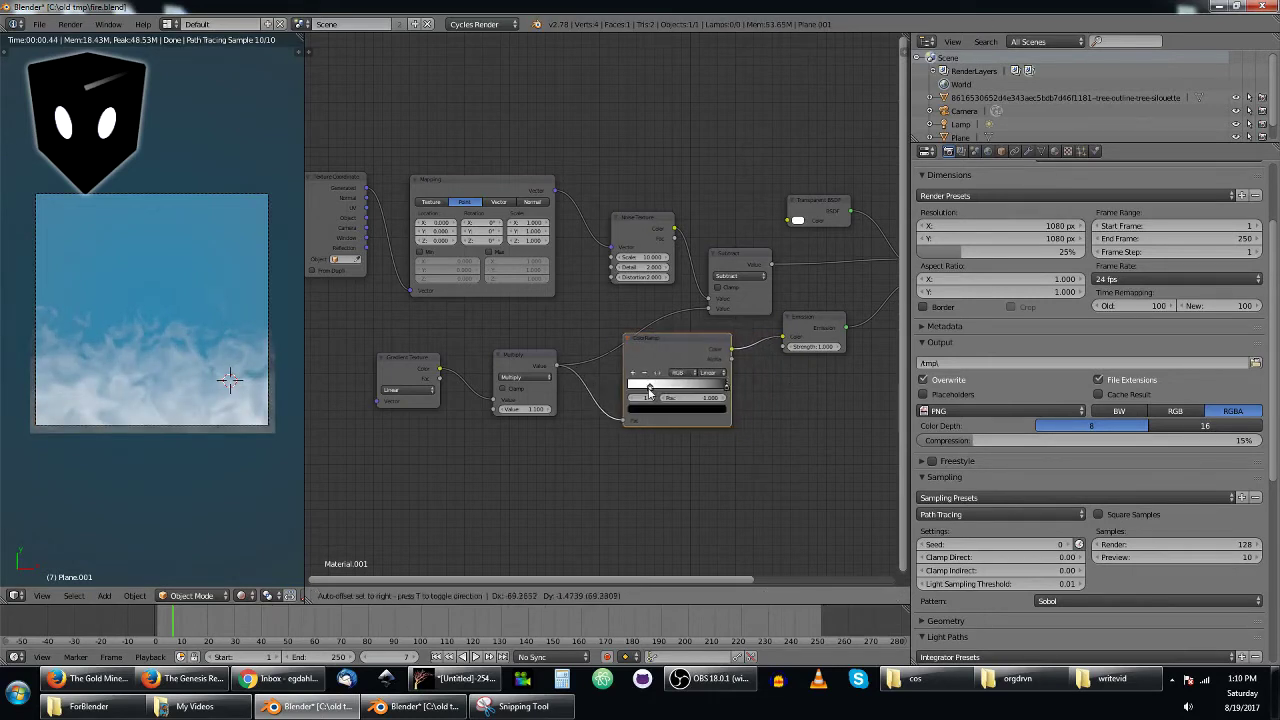
left_click(662, 390)
left_click(643, 386)
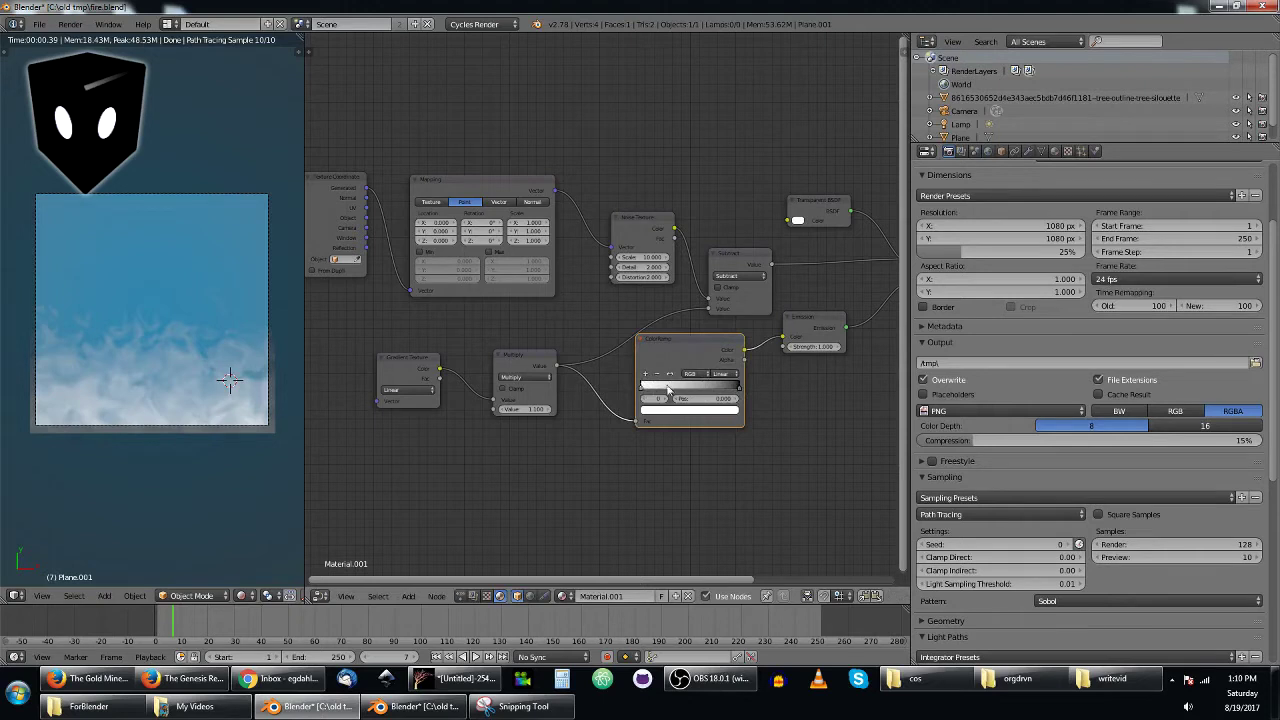
- Add a middle stop at position 0.5 to the ColorRamp and color it yellow
left_click(645, 374)
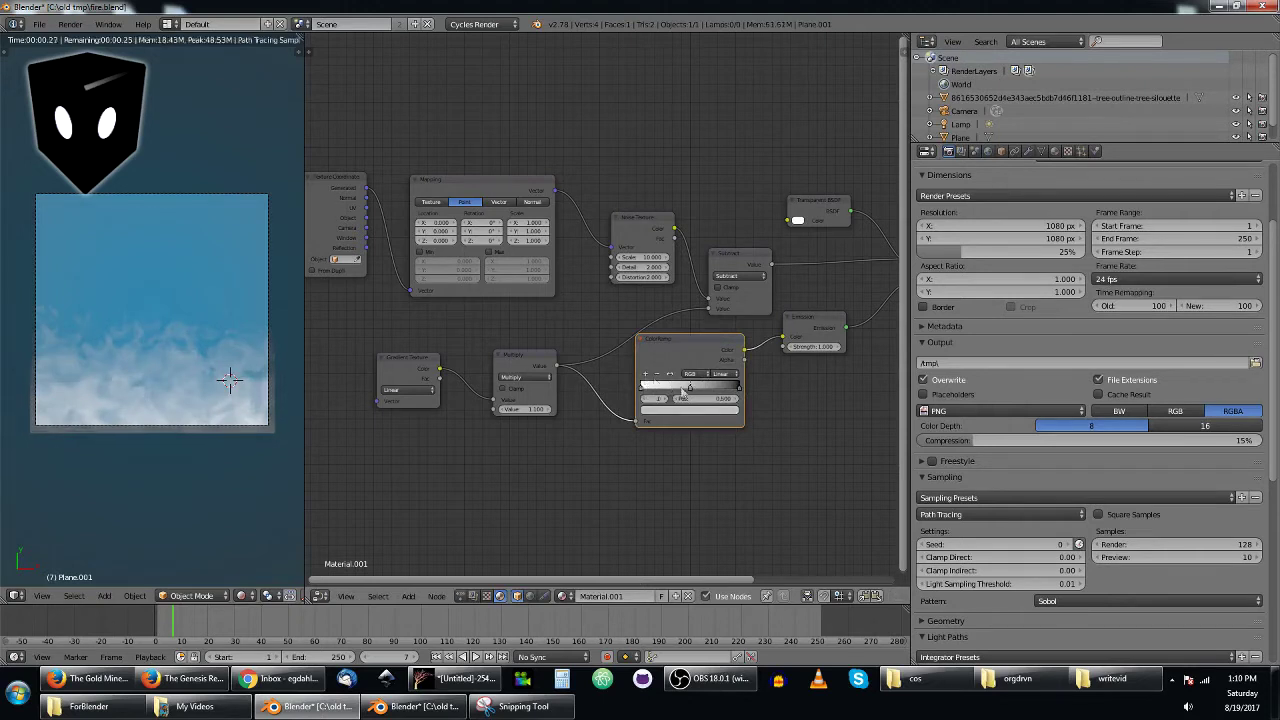
left_click(696, 410)
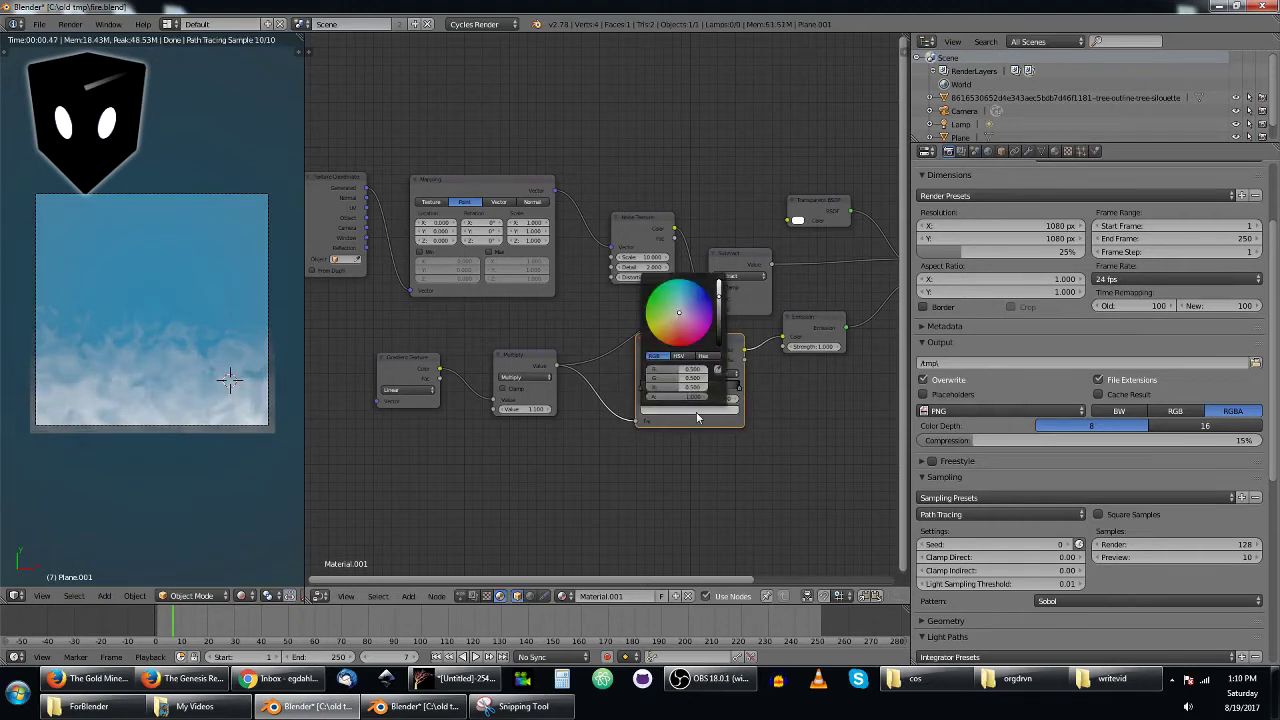
left_click(683, 330)
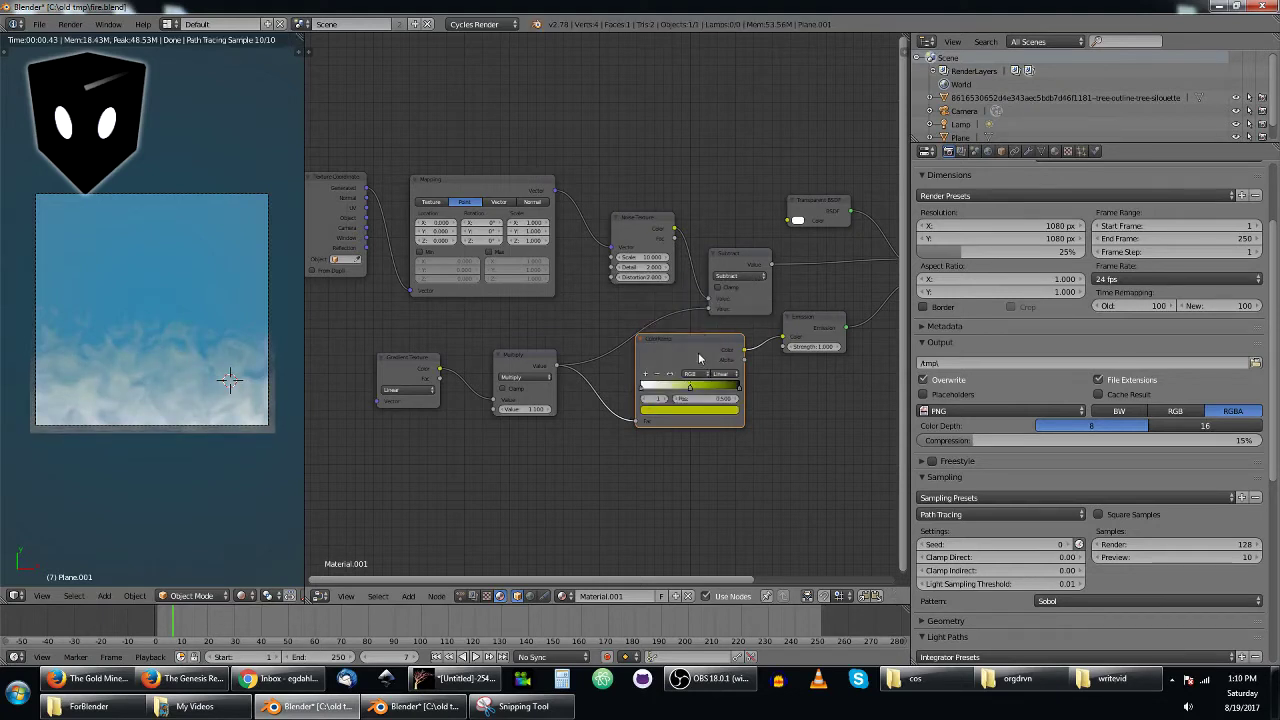
- Brighten the ColorRamp's middle stop to full yellow and move it to position 0.205
left_click(698, 410)
left_click_drag(718, 312, 713, 291)
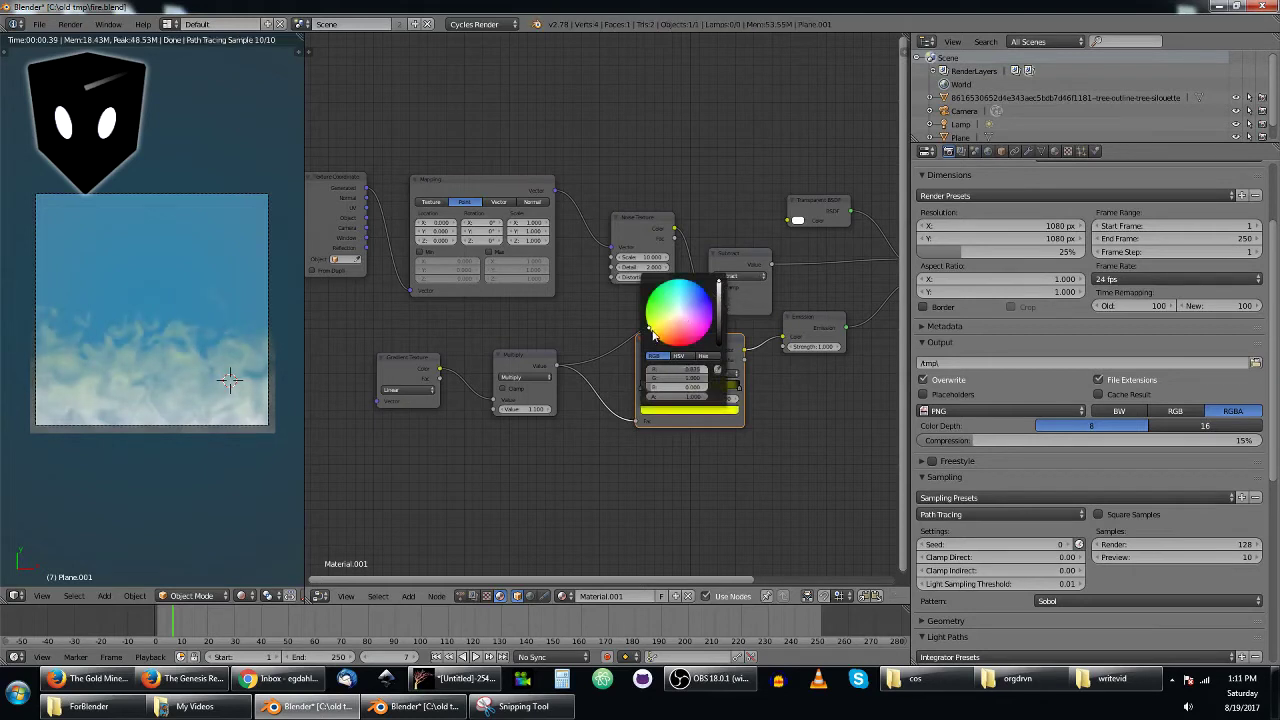
left_click_drag(700, 373, 692, 373)
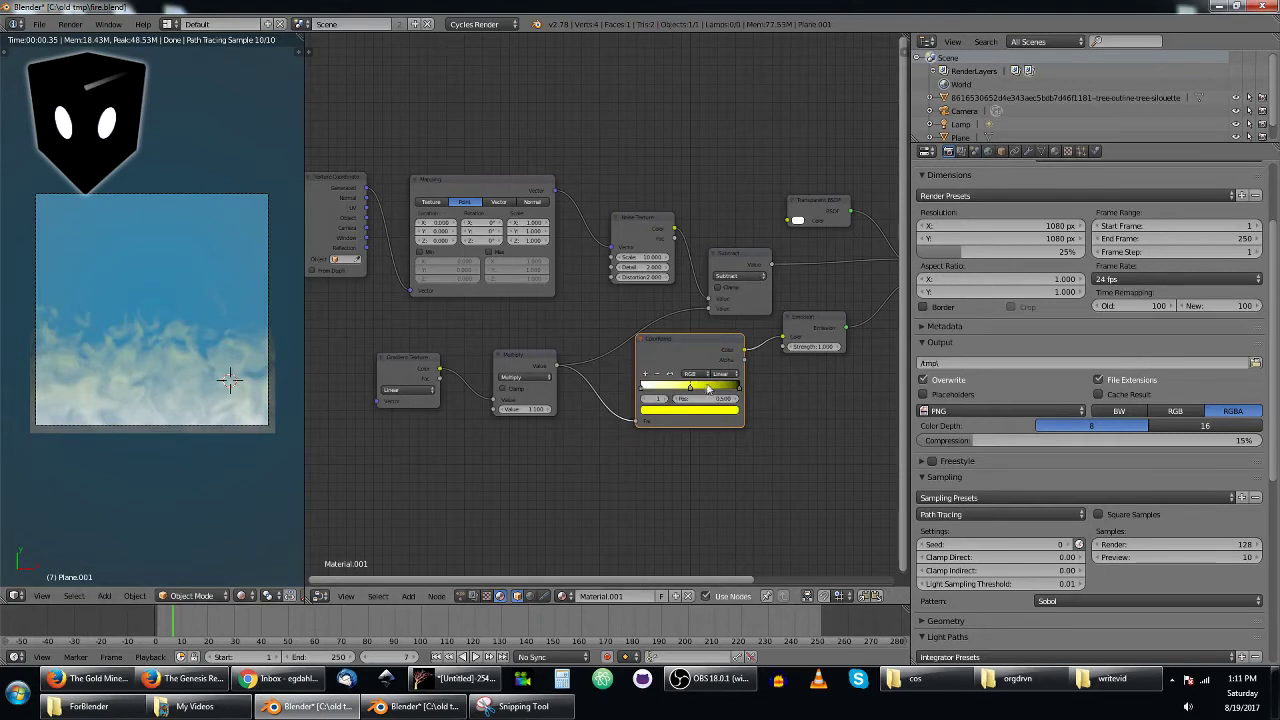
left_click_drag(691, 390, 661, 397)
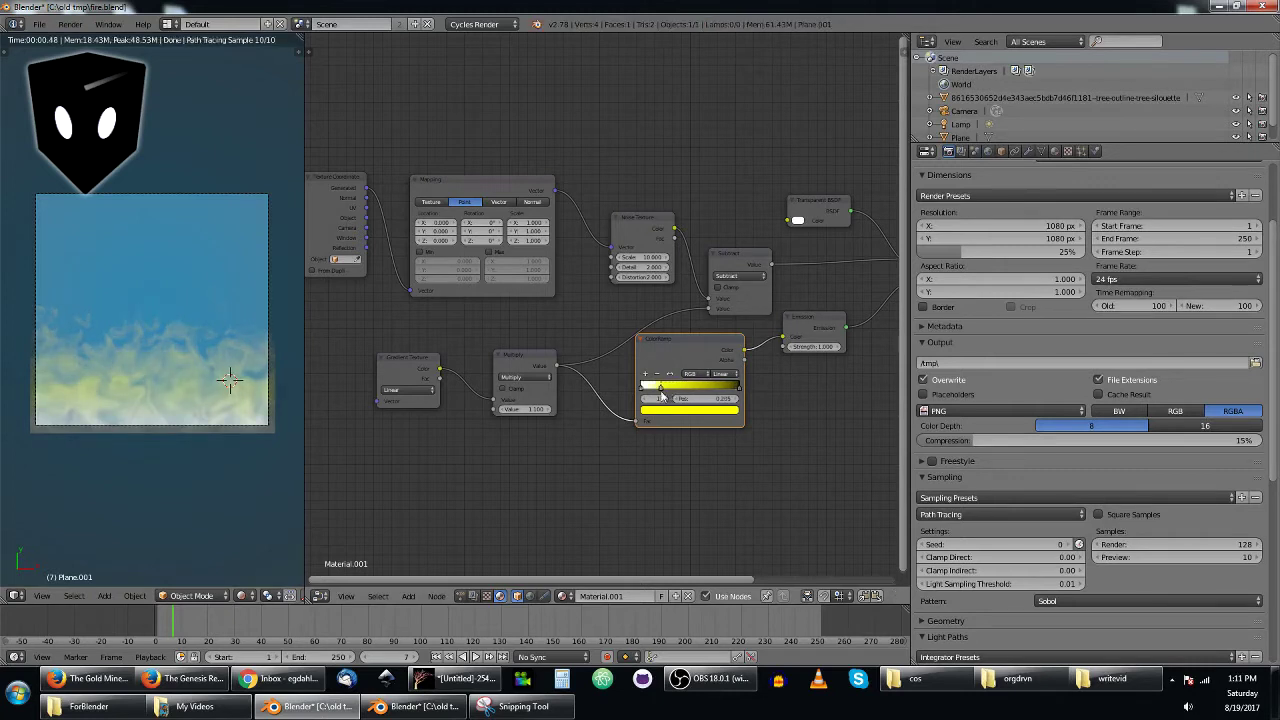
- Add a ColorRamp stop between yellow and black at about 0.59 and color it red
left_click_drag(665, 383, 655, 388)
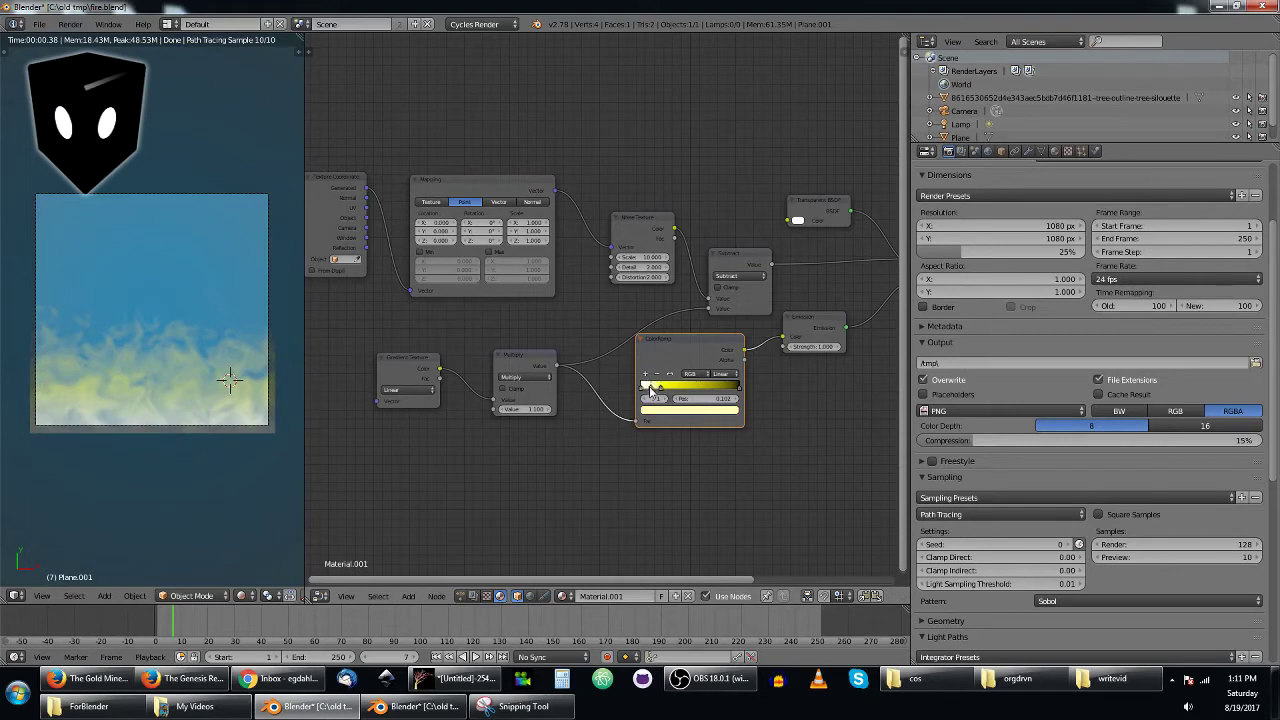
left_click(699, 387, "ctrl")
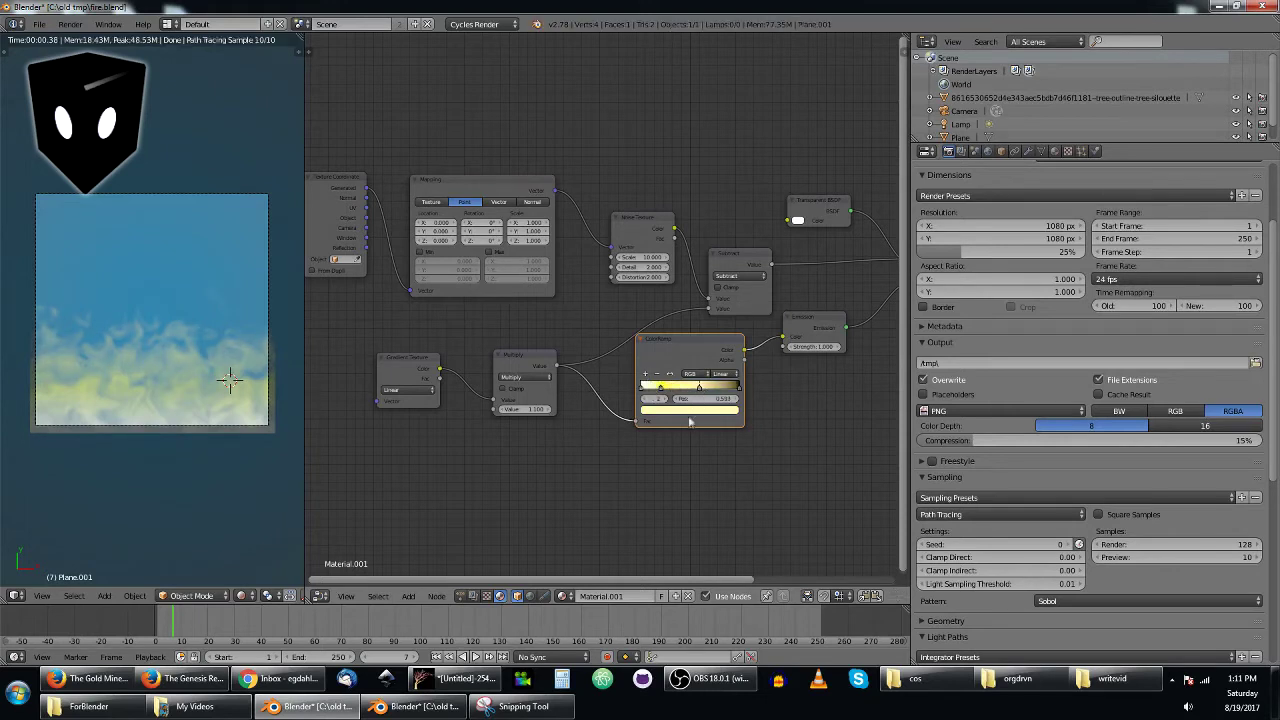
left_click(684, 410)
left_click(681, 342)
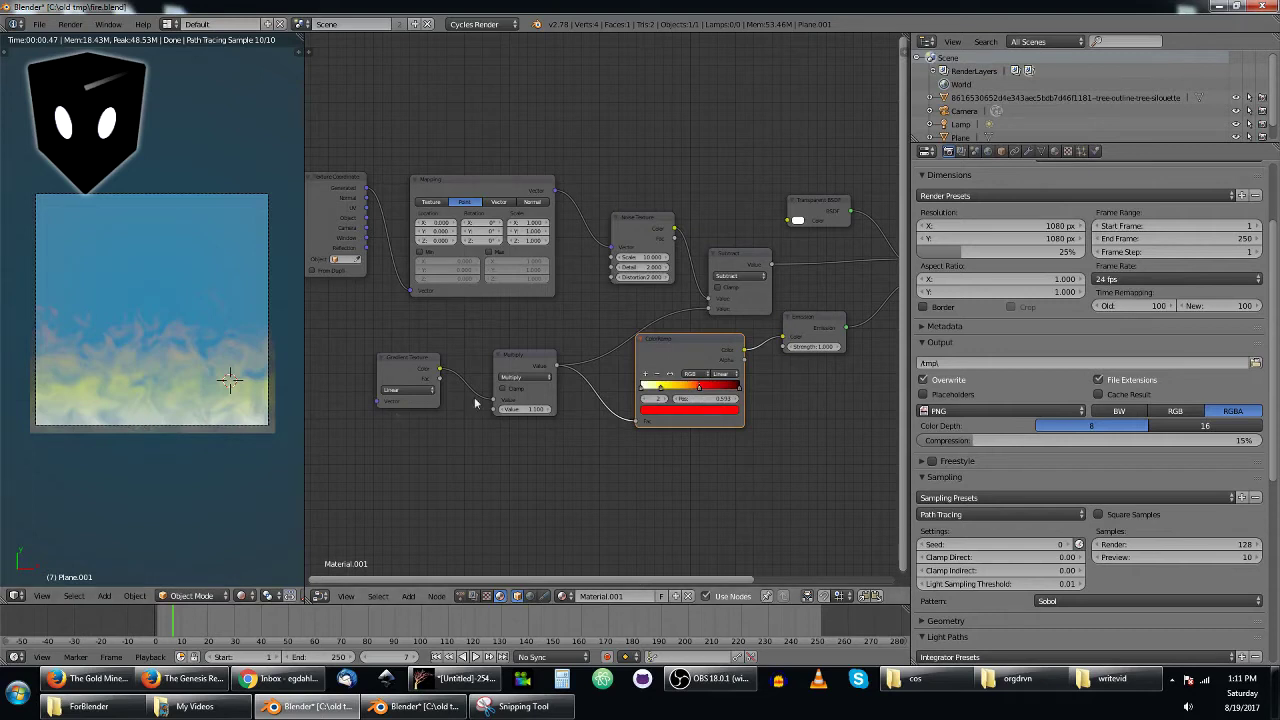
- Add an orange stop between yellow and red, then shift the orange stop to about 0.29 and the red stop to about 0.46
left_click(698, 411)
left_click(681, 386)
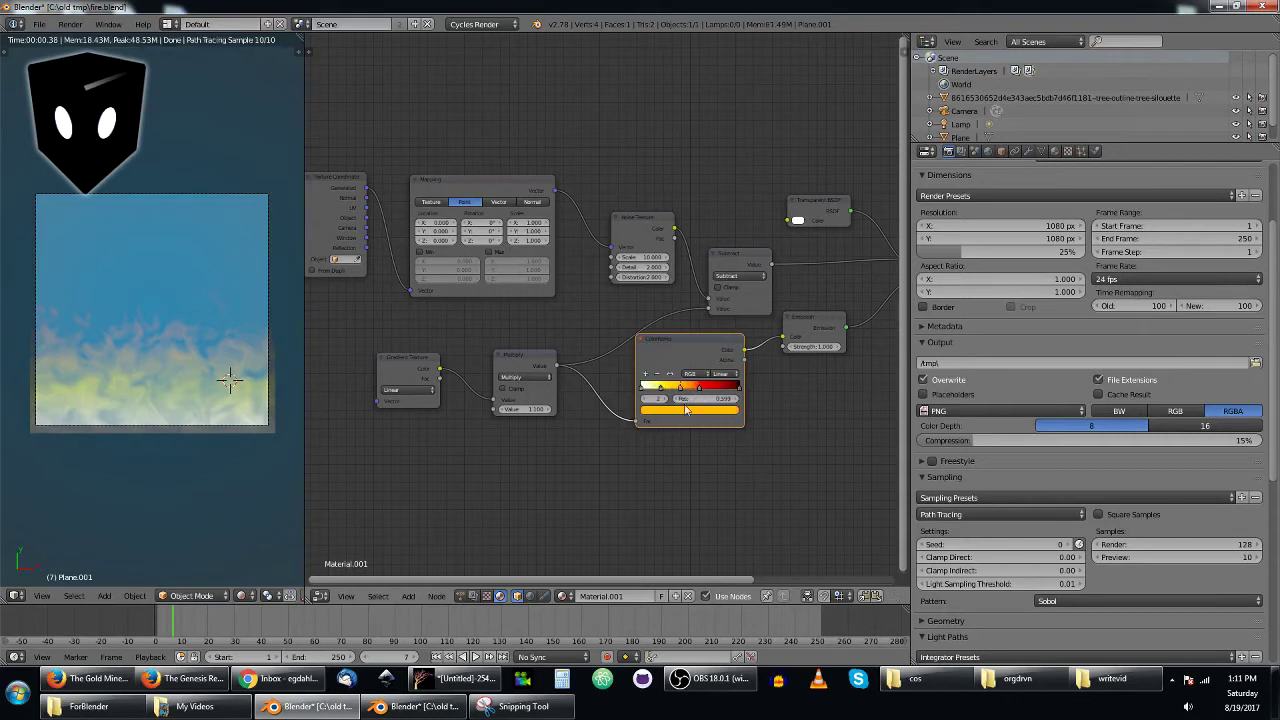
left_click(684, 411)
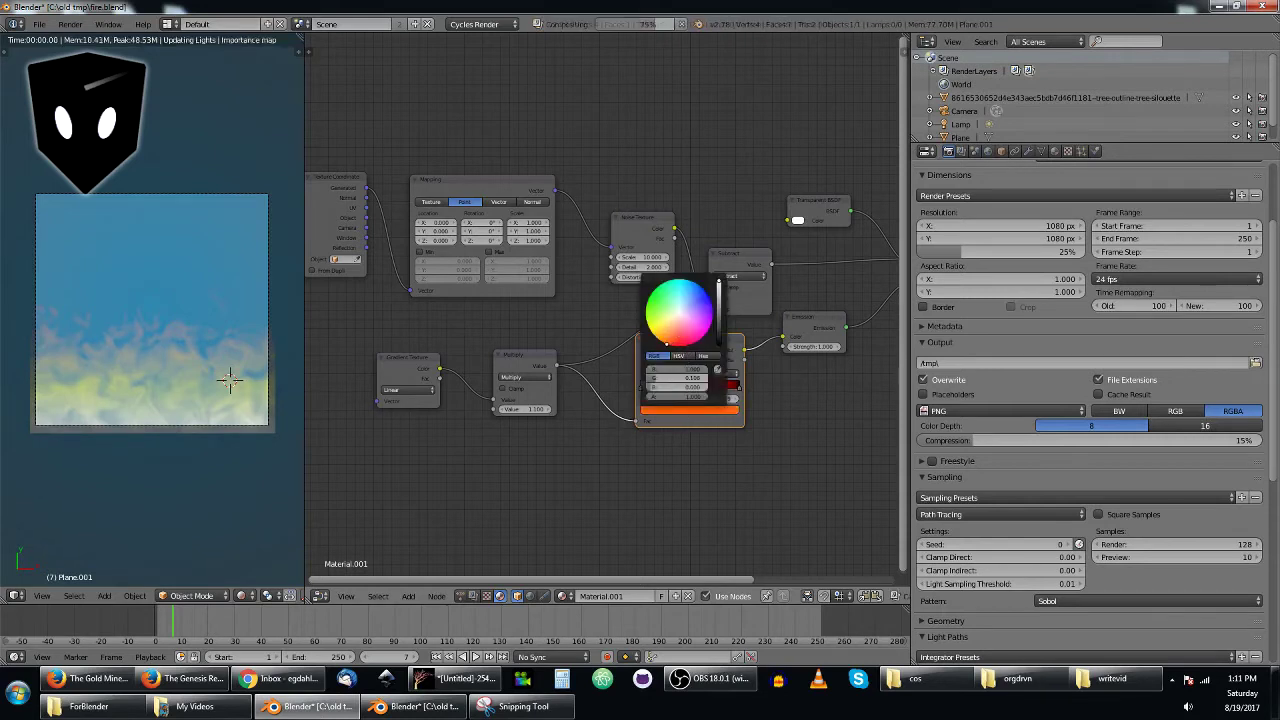
left_click(683, 342)
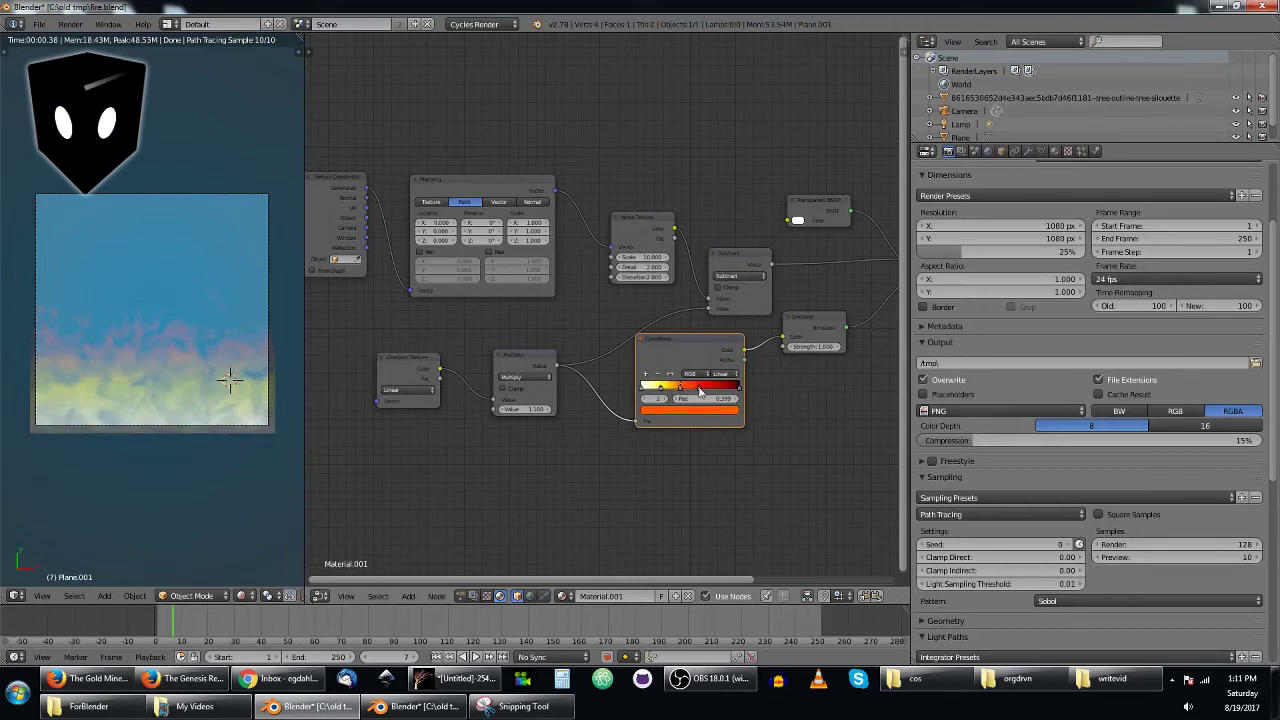
left_click_drag(681, 391, 662, 391)
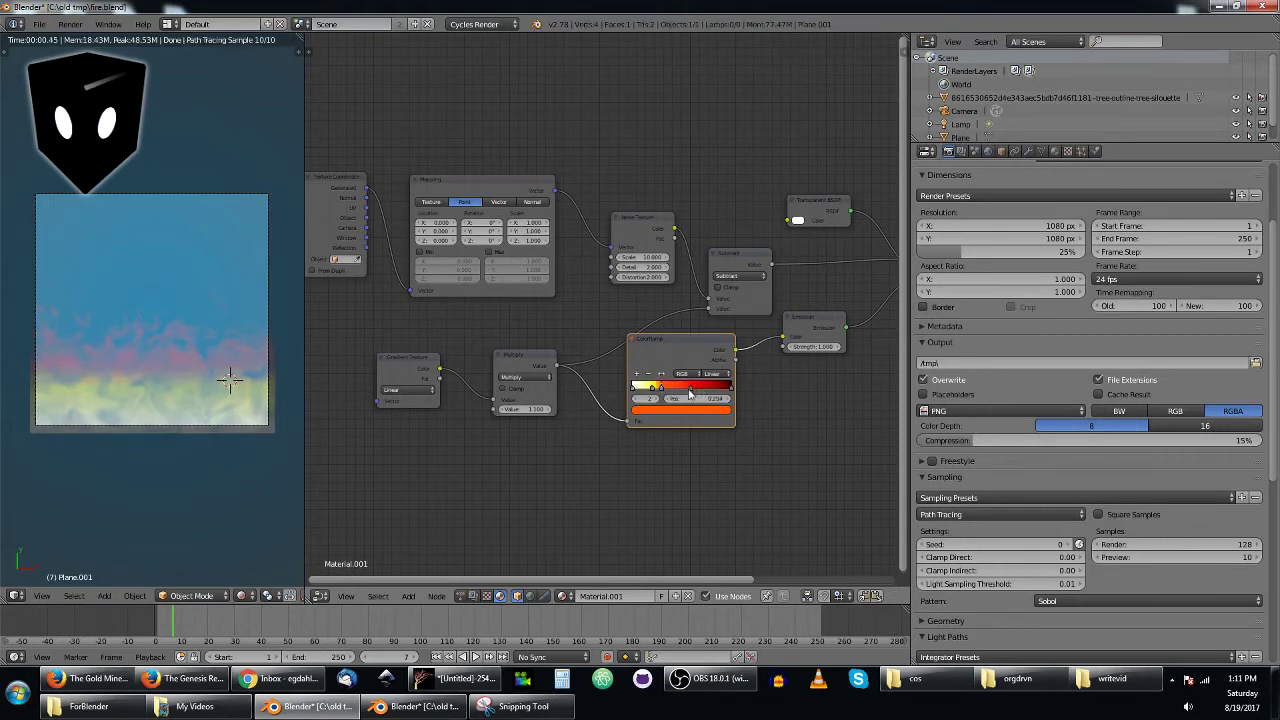
left_click_drag(692, 393, 678, 393)
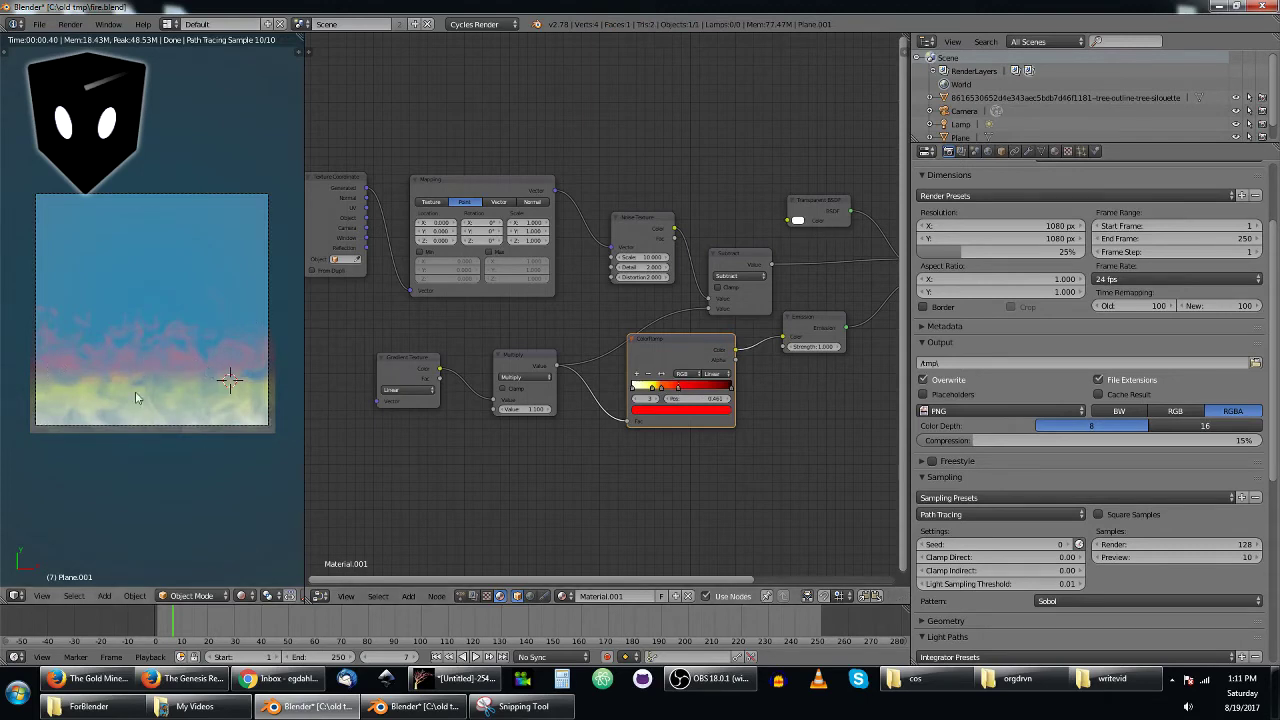
- Shift the Gradient Texture and Multiply nodes away from the ColorRamp, and place a duplicate of the Noise Texture node below Multiply
left_click_drag(401, 365, 339, 361)
left_click_drag(514, 357, 432, 340)
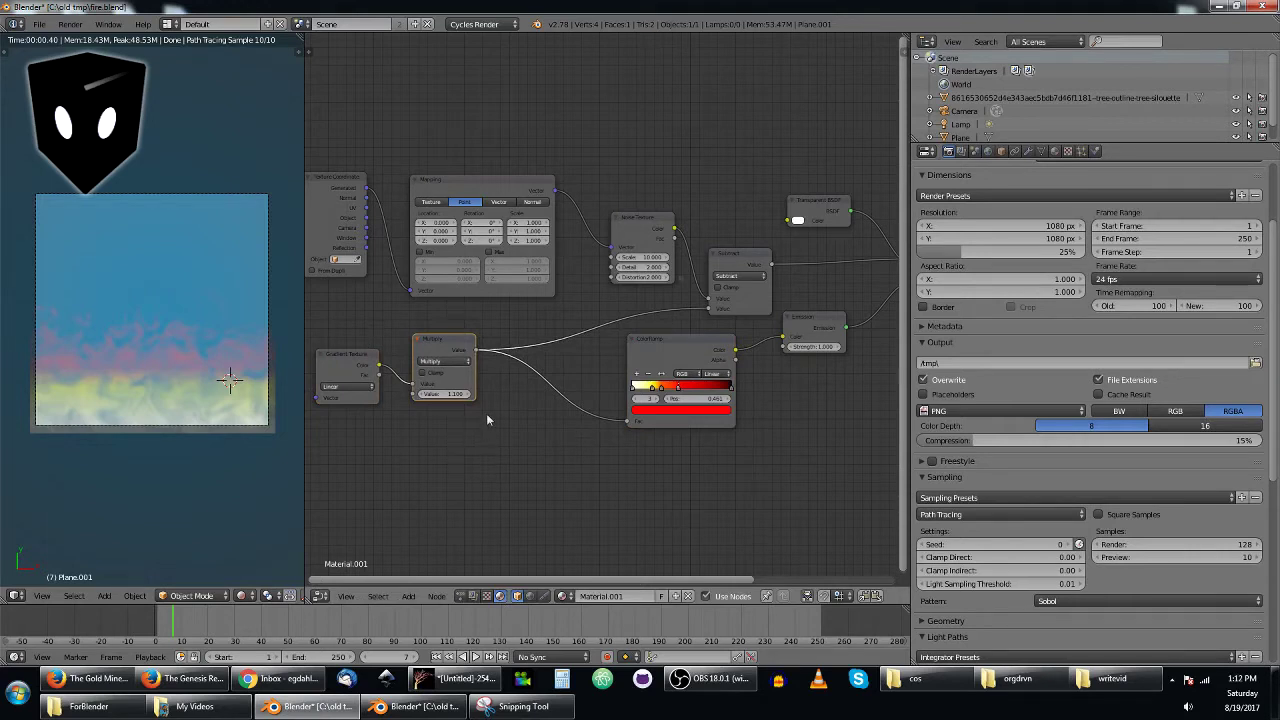
left_click(655, 222)
left_click_drag(655, 222, 462, 423)
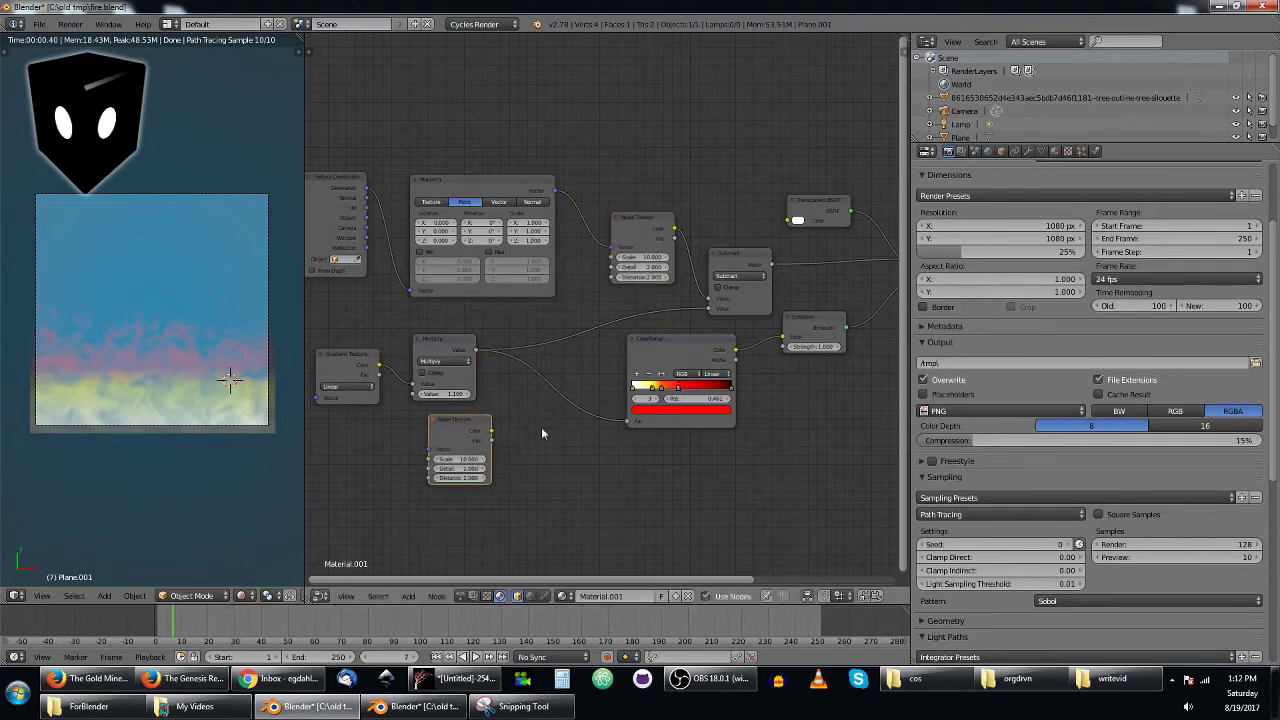
- Insert an Add Math node on the link between Multiply and ColorRamp, and link the duplicated Noise Texture's Color output to its second Value input
key("shift+a")
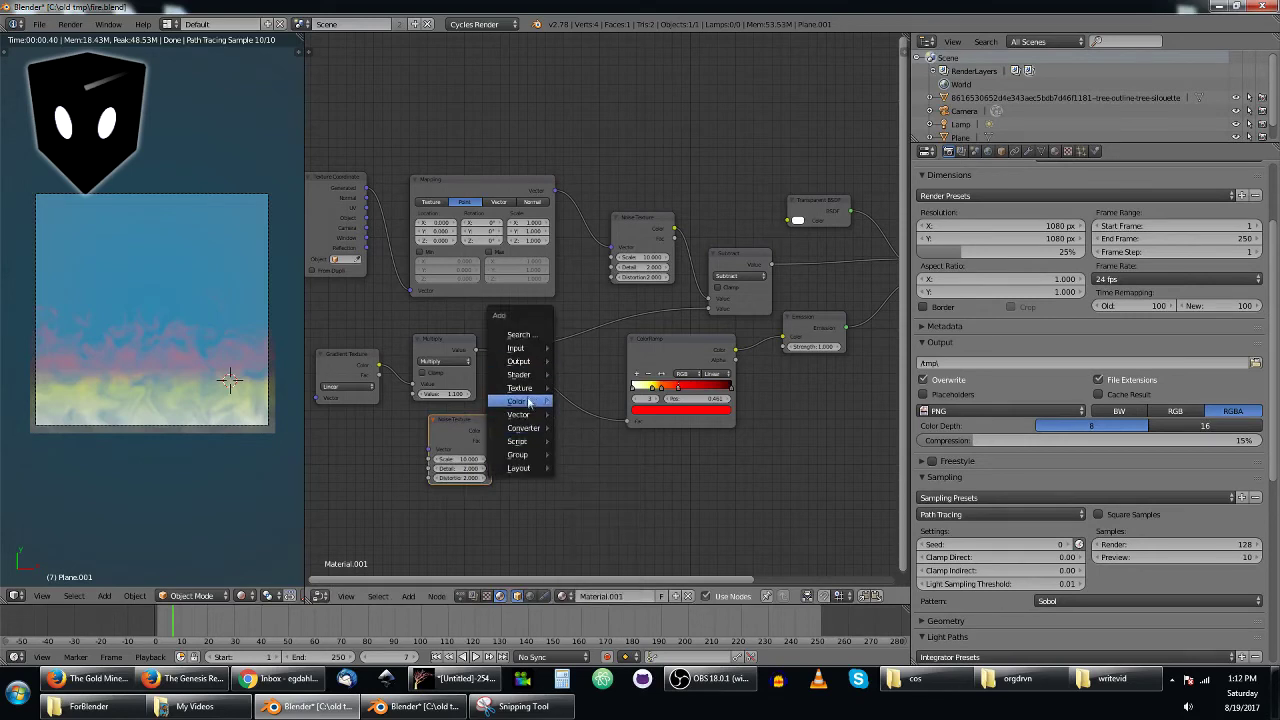
mouse_move(533, 404)
mouse_move(532, 429)
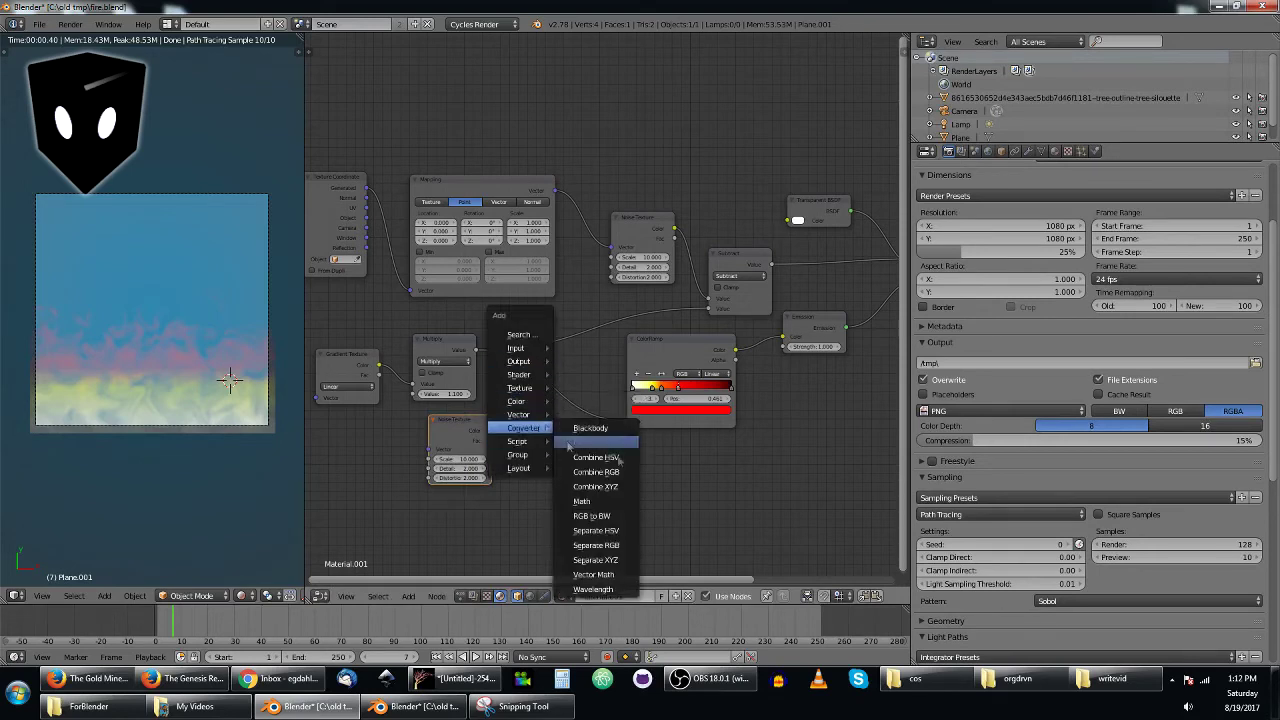
left_click(584, 501)
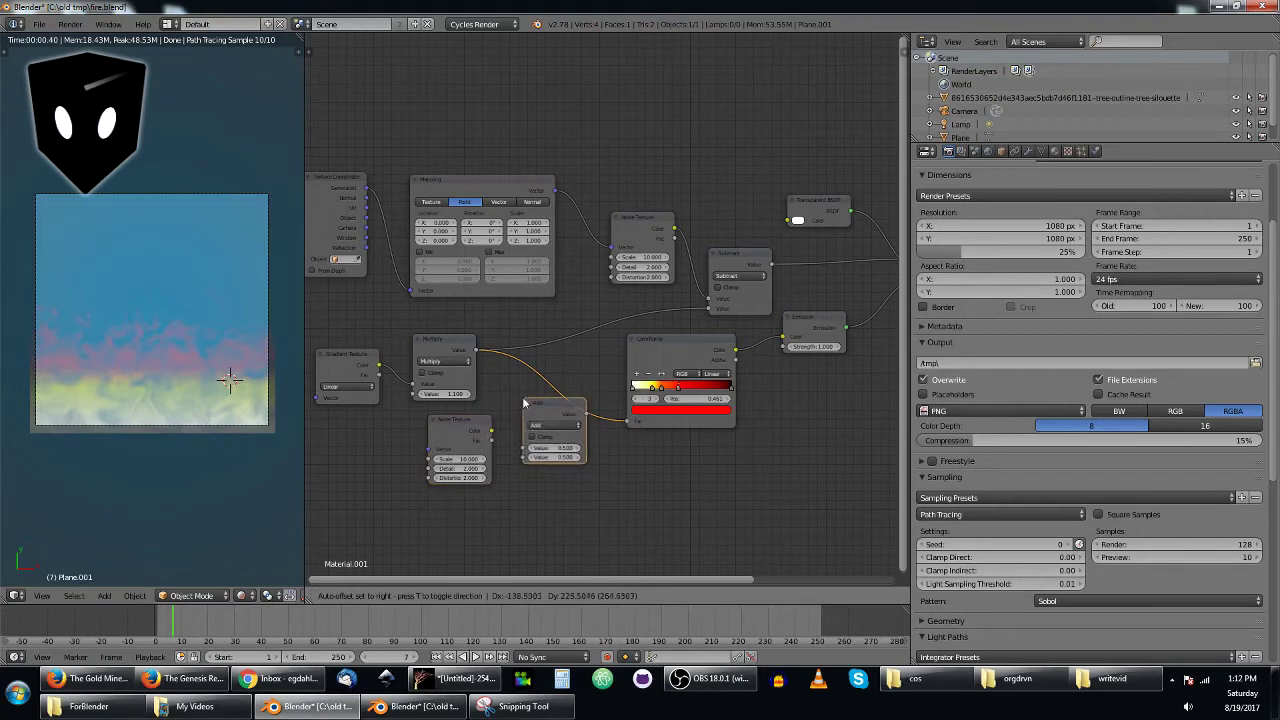
left_click(525, 403)
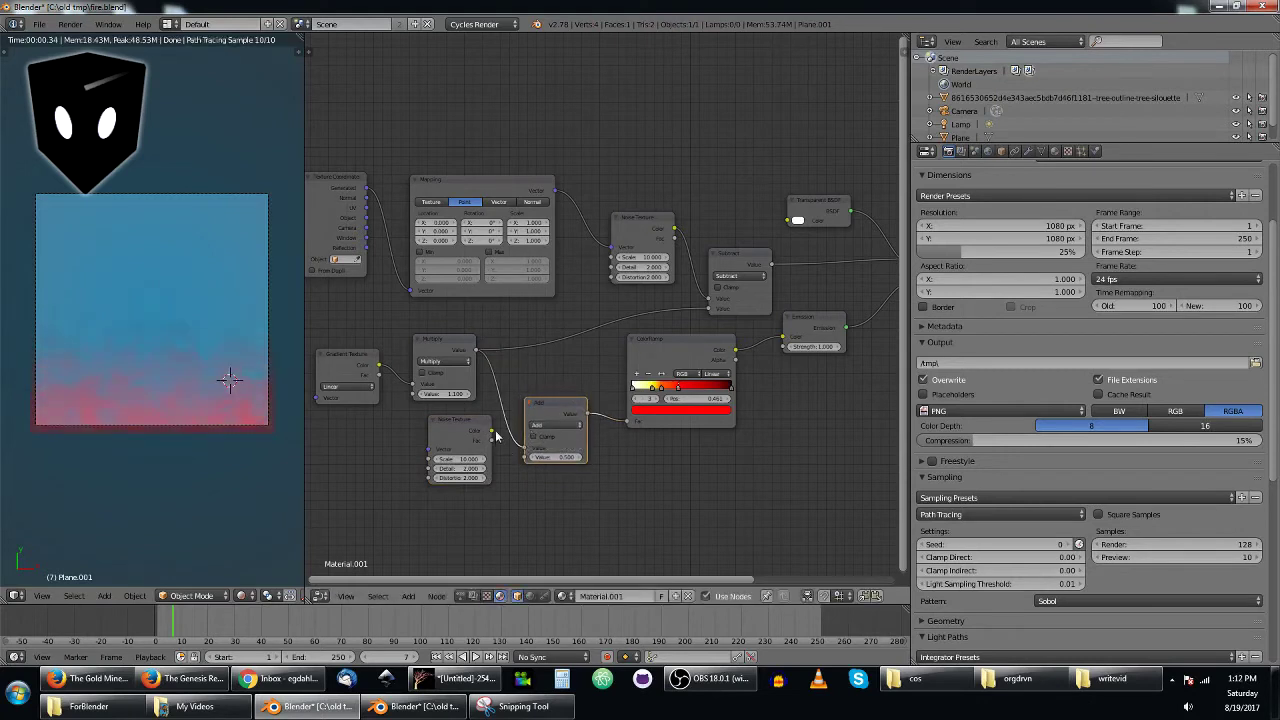
left_click_drag(492, 433, 525, 458)
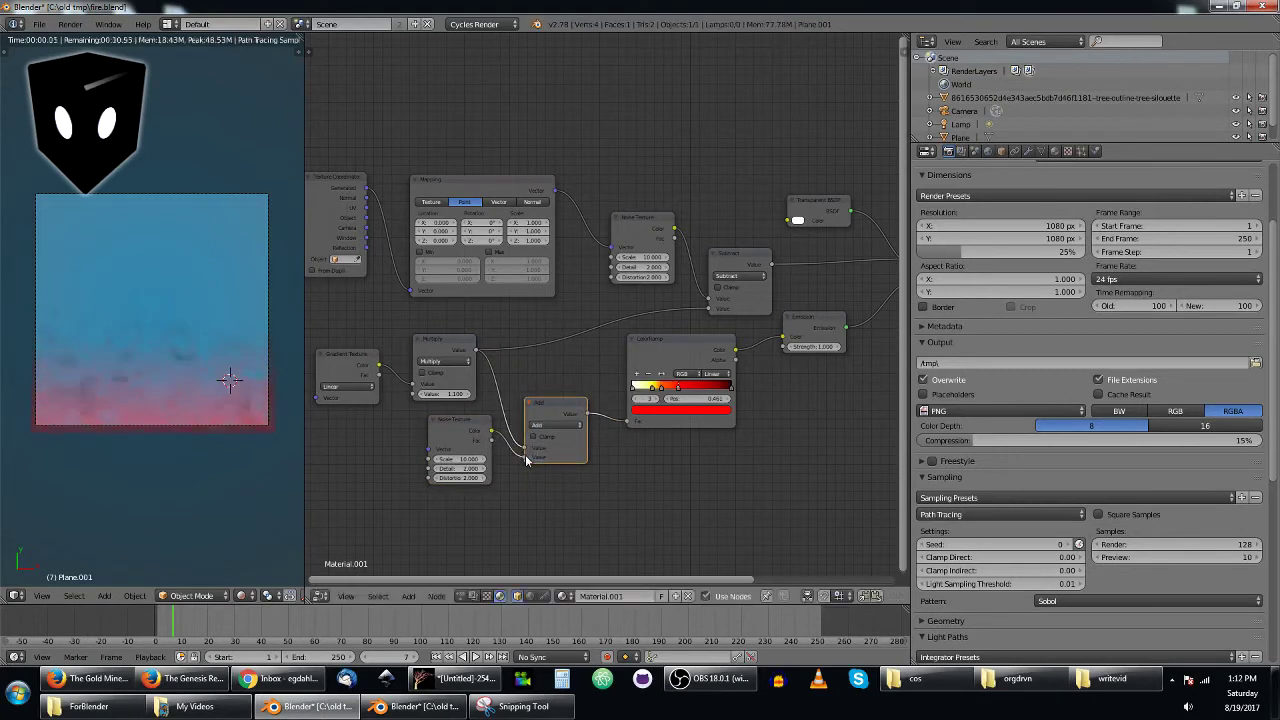
- Set the duplicated Noise Texture's scale to 20 and move the node farther from the Add node
left_click(445, 457)
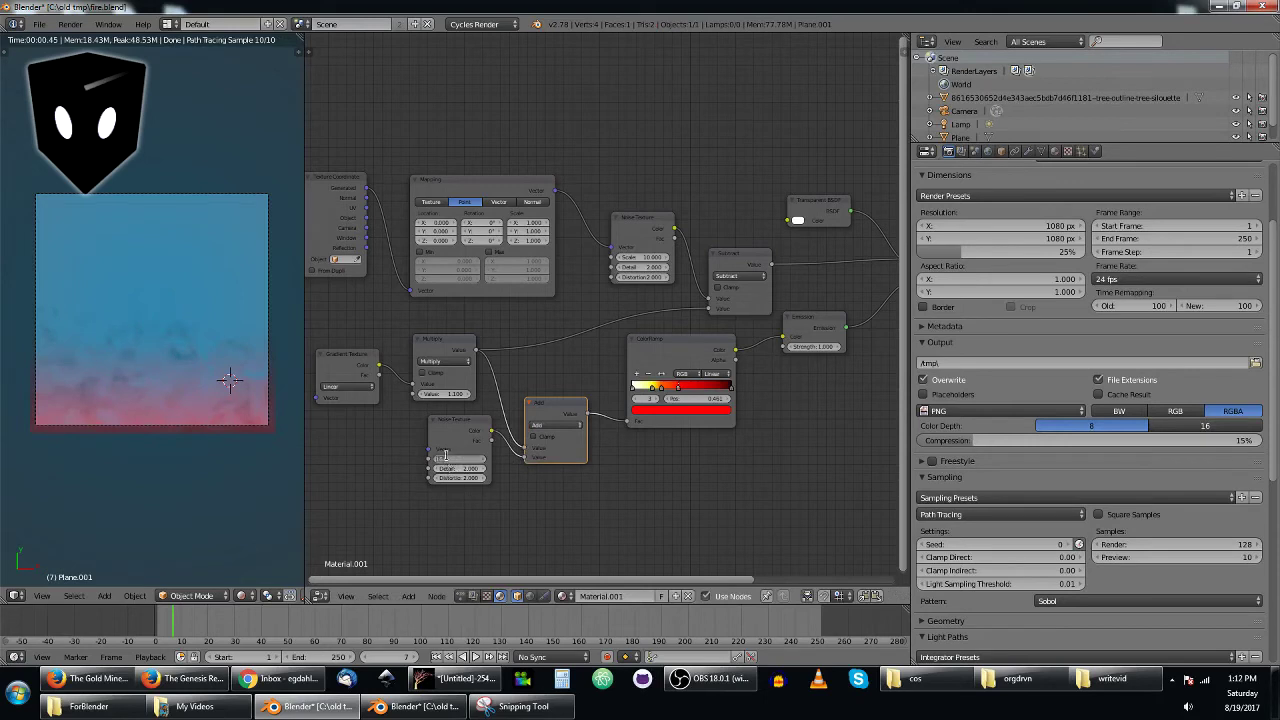
type("20")
key("Return")
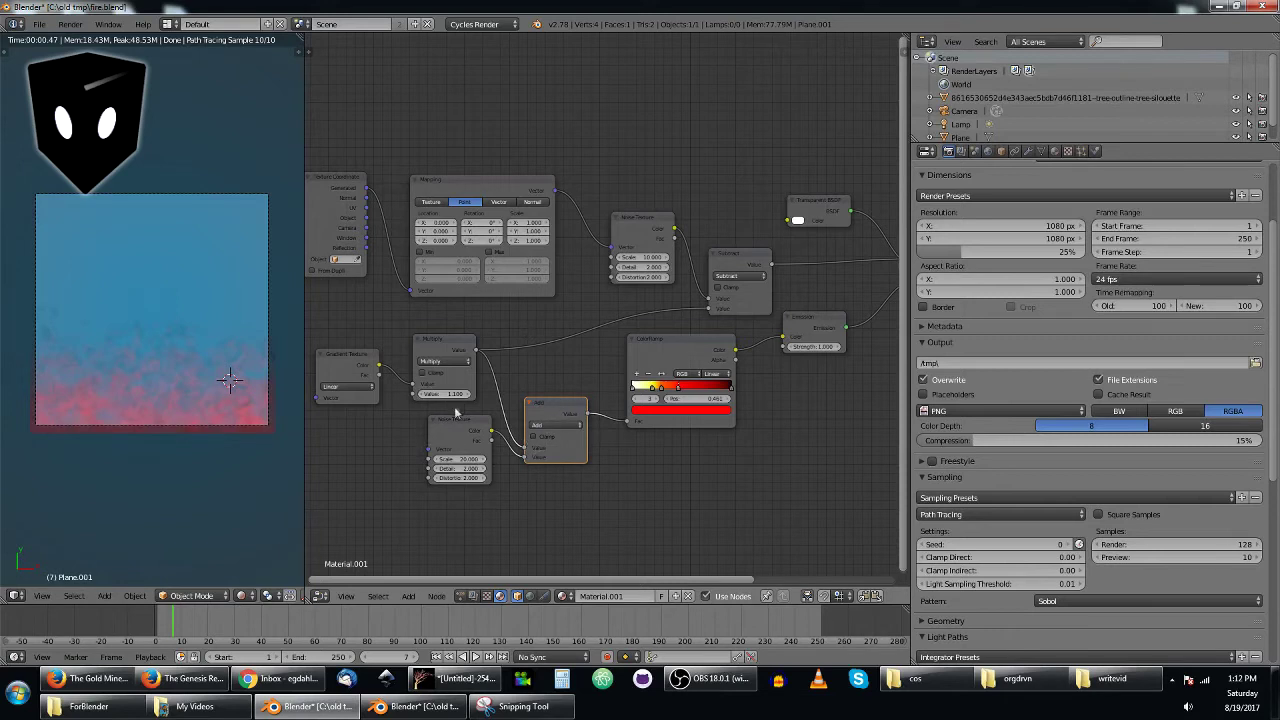
left_click_drag(458, 422, 428, 434)
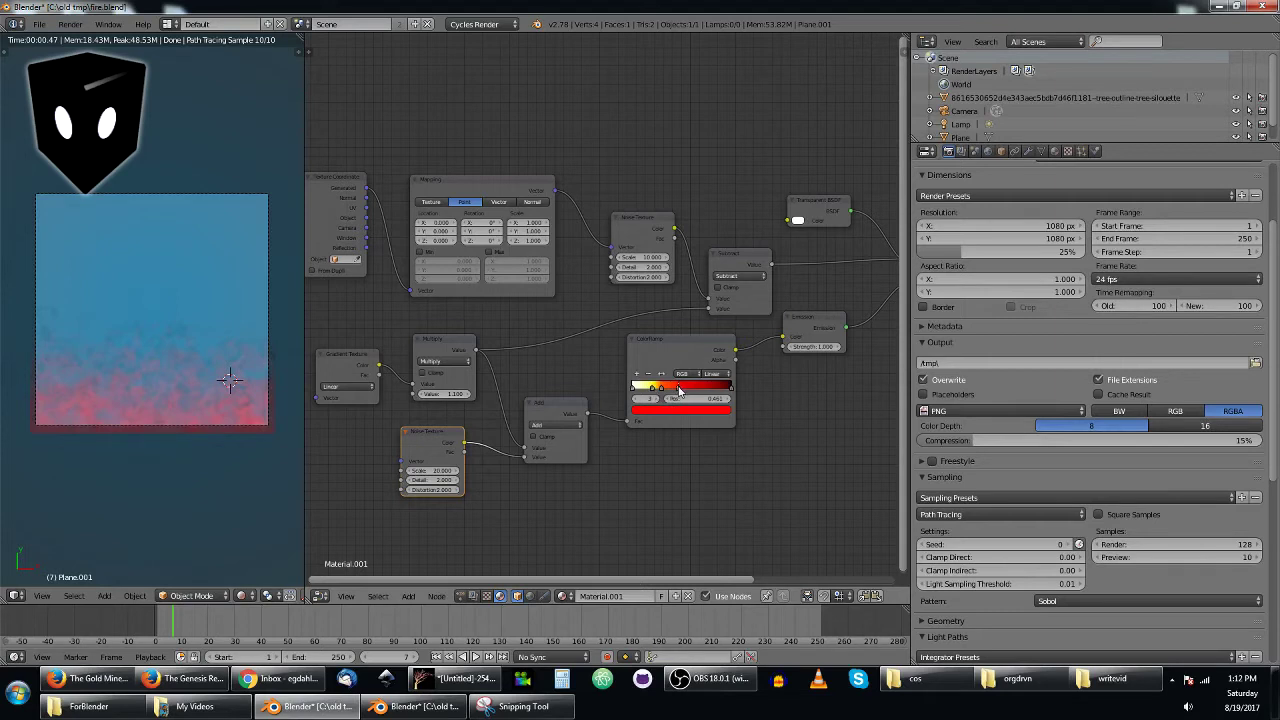
- Reposition the ColorRamp stops with white at 0.364, yellow at about 0.55, orange at about 0.7 and red at about 0.77
mouse_move(679, 390)
left_mouse_down()
mouse_move(712, 390)
mouse_move(661, 392)
mouse_move(706, 391)
mouse_move(676, 391)
left_mouse_up()
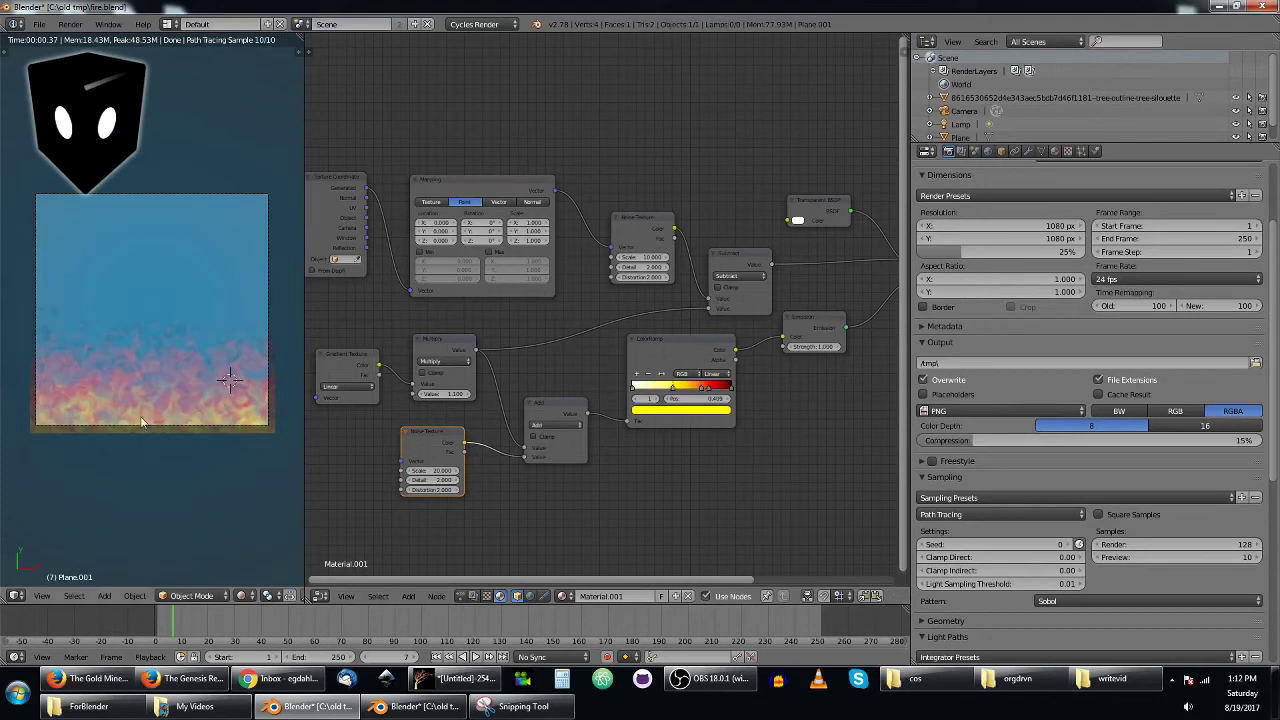
left_click_drag(636, 393, 630, 397)
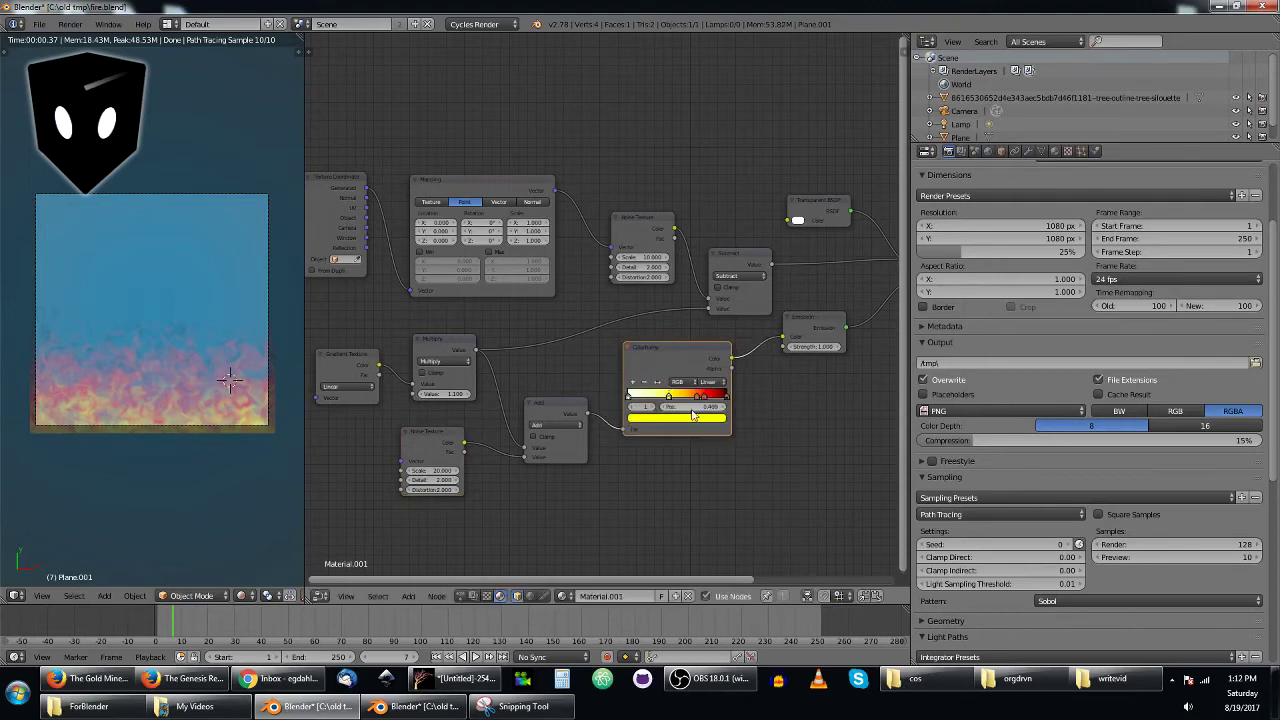
scroll(677, 432, "up", 1)
left_click_drag(636, 426, 631, 420)
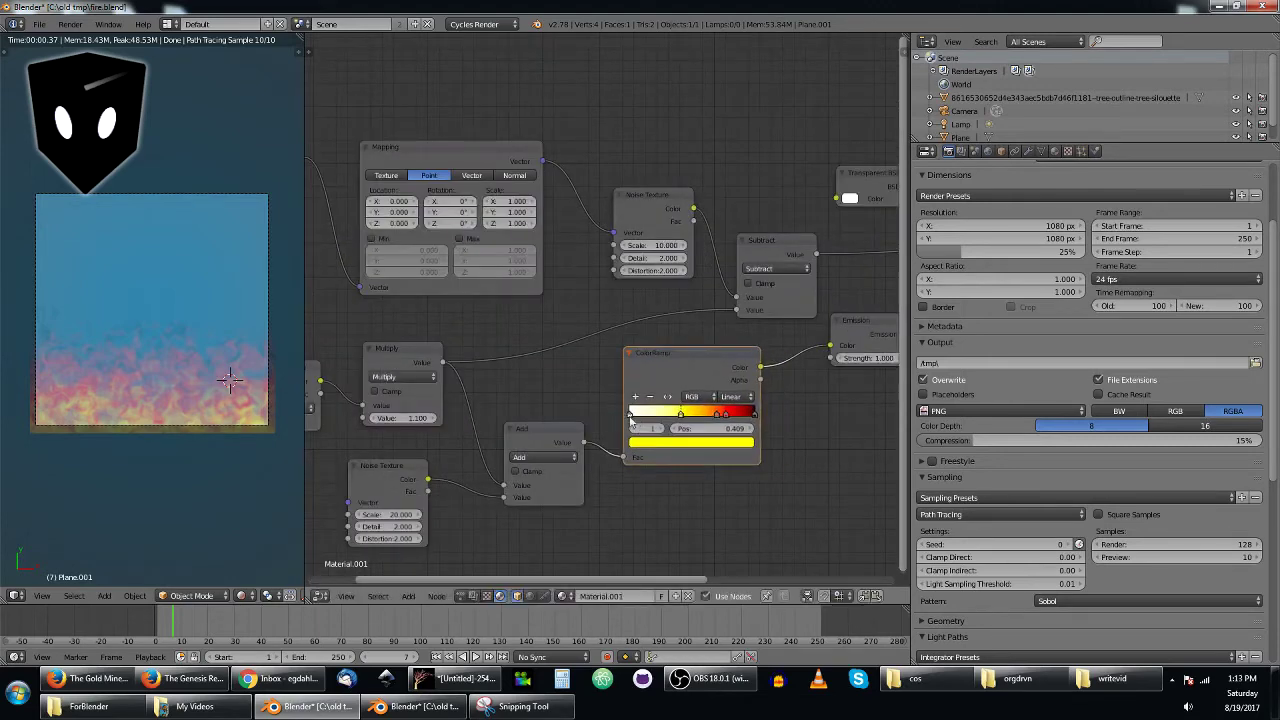
mouse_move(638, 421)
left_mouse_down()
mouse_move(649, 421)
mouse_move(632, 418)
left_mouse_up()
scroll(654, 445, "up", 1)
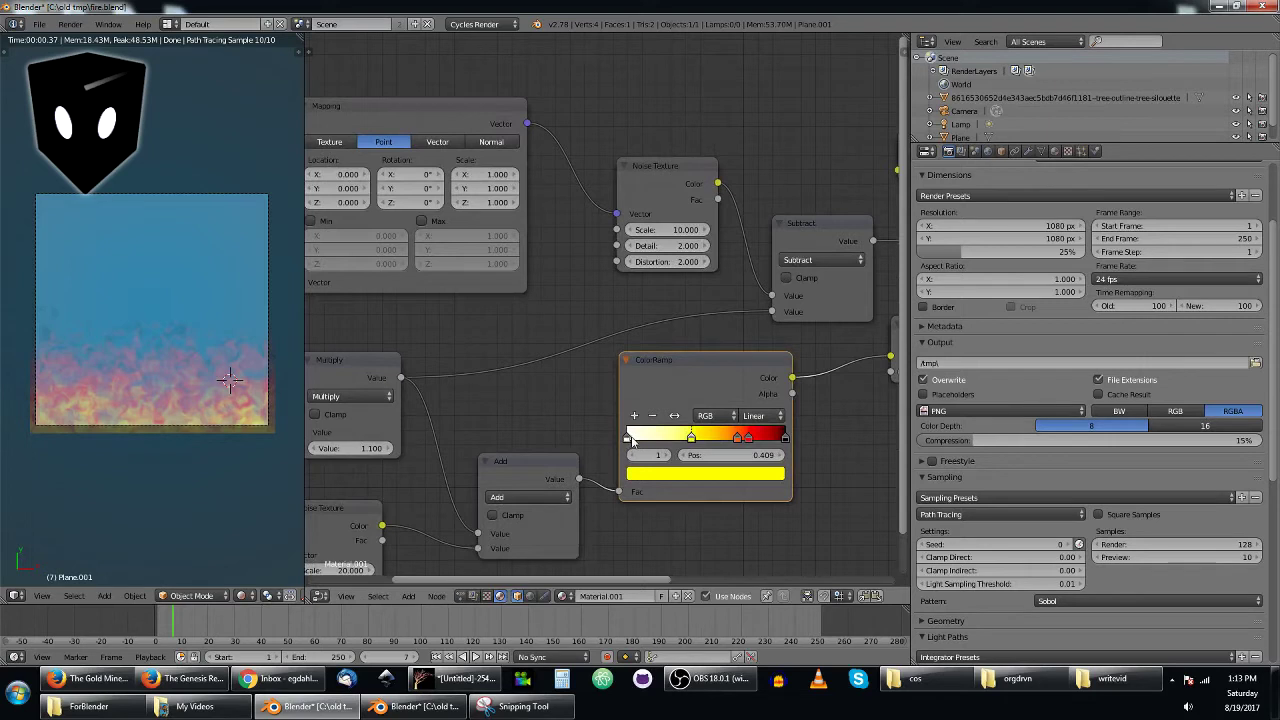
left_click_drag(629, 441, 687, 439)
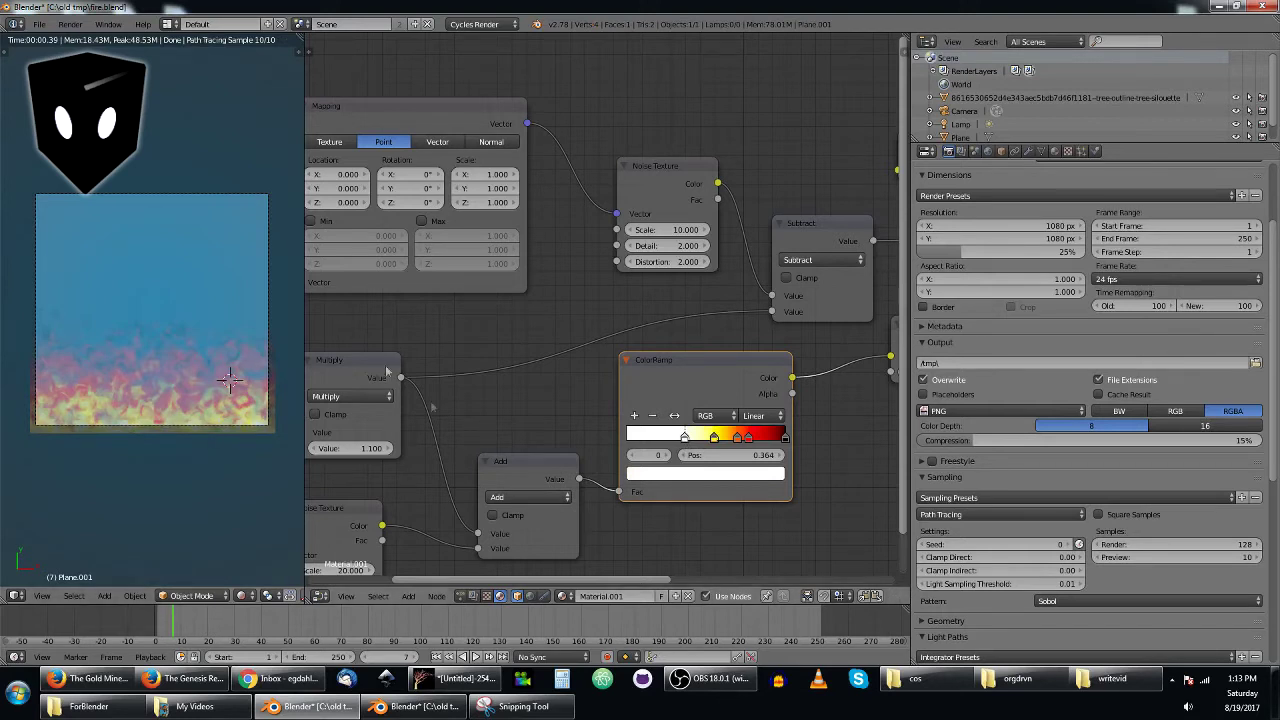
- Lower the Multiply node's value to 1.0, to 0.8, and finally to 0.7
left_click(356, 448)
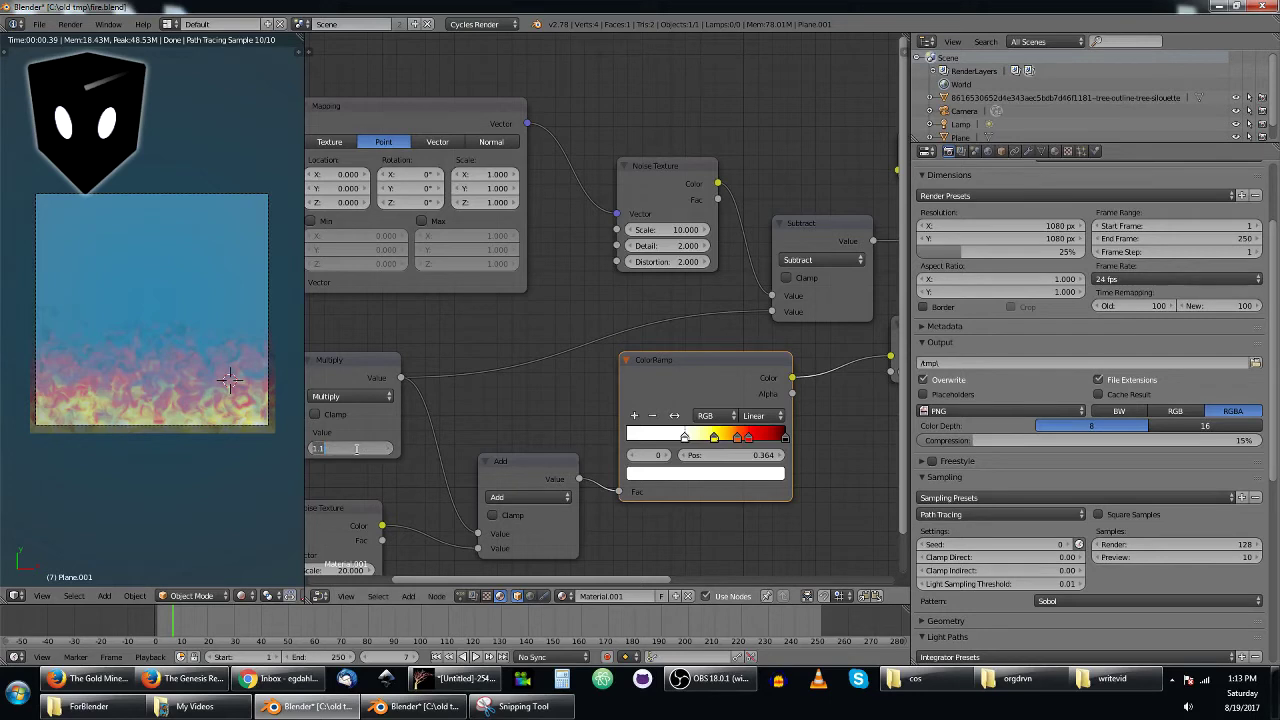
key("Return")
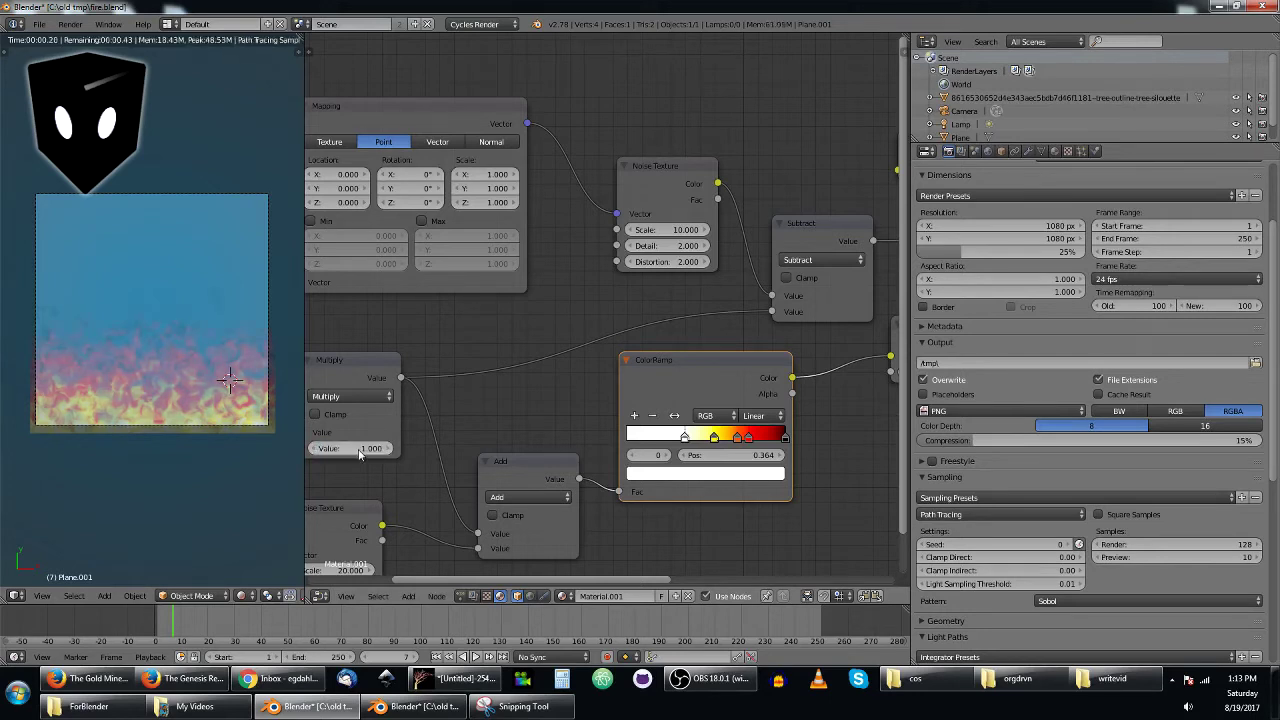
left_click(358, 450)
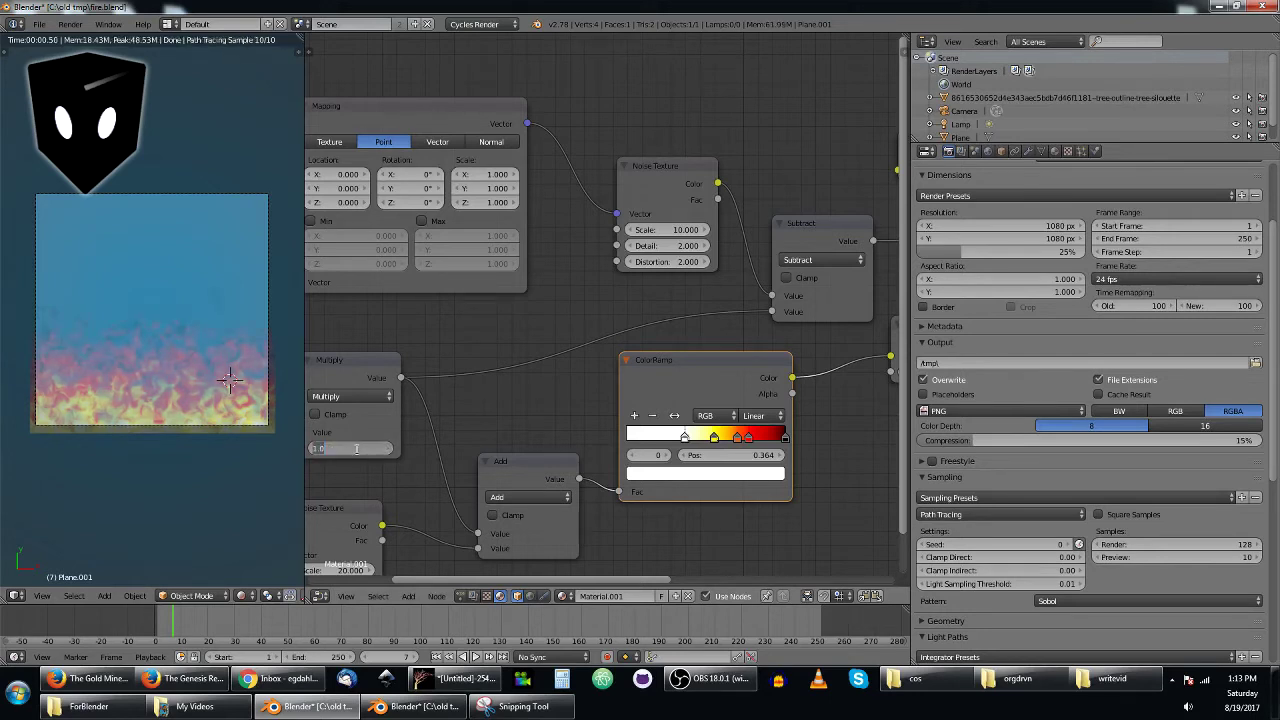
type("0.8")
key("Return")
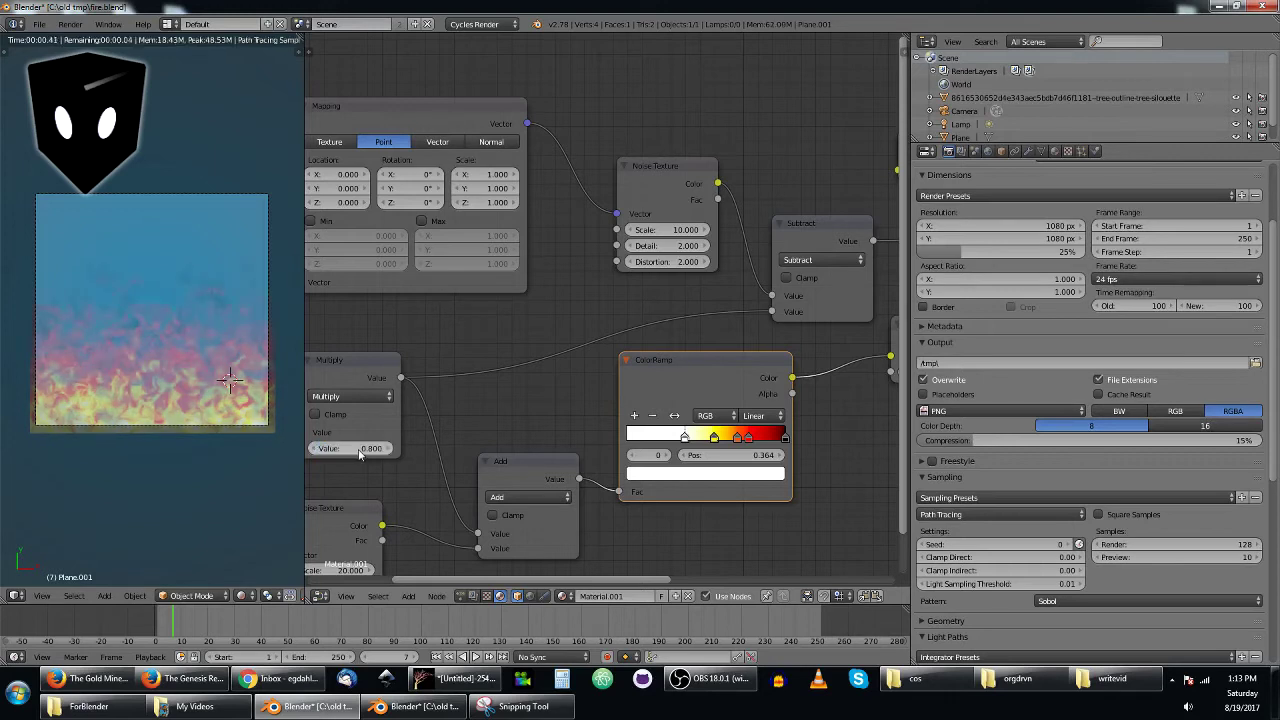
left_click(360, 452)
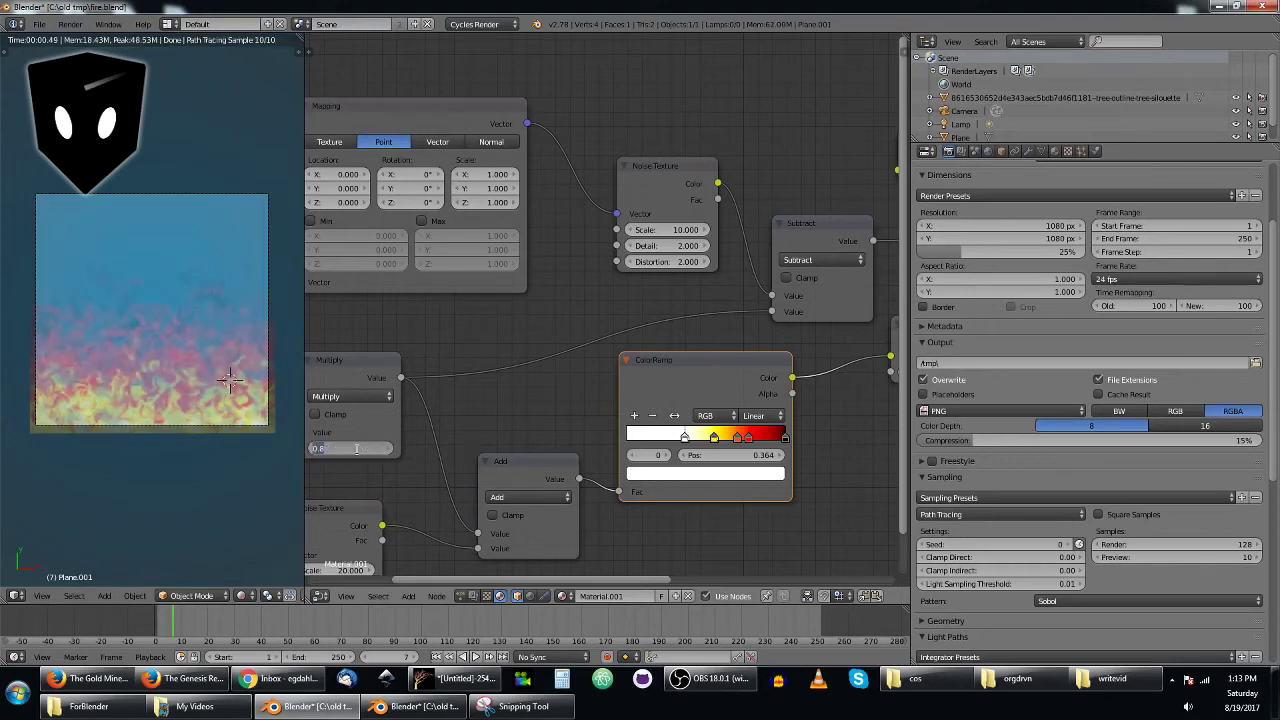
type(".7")
key("Return")
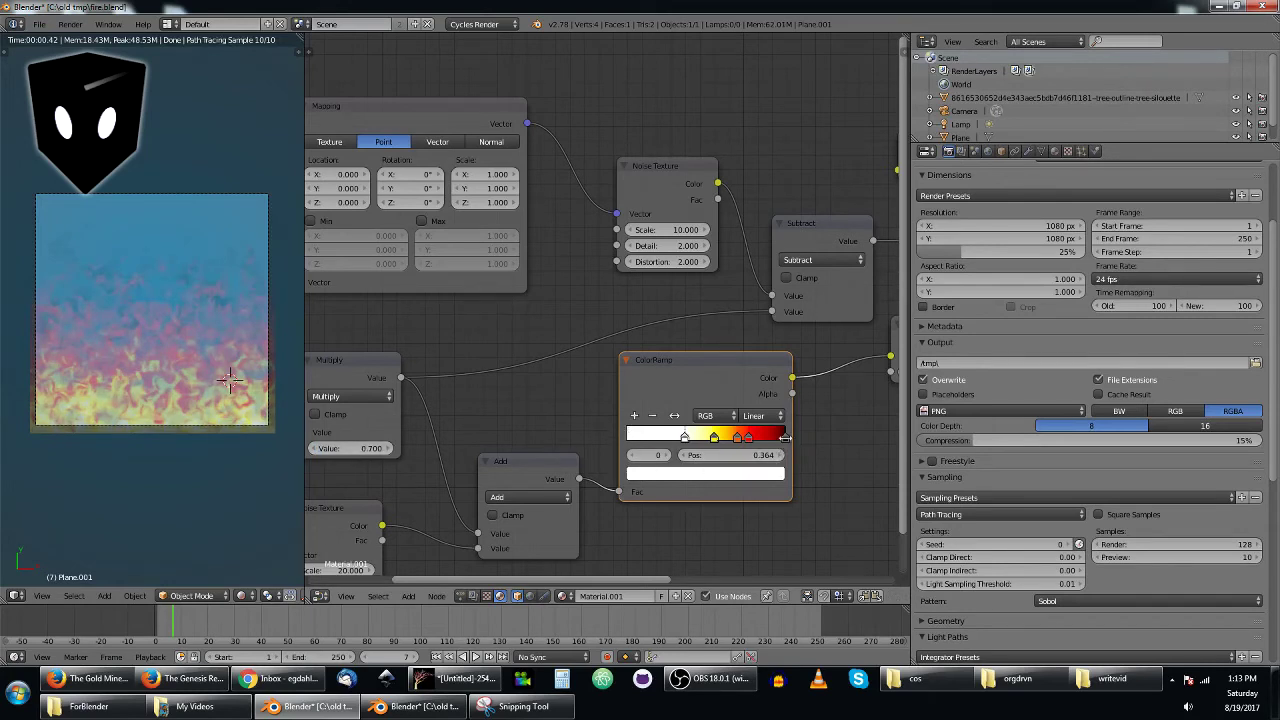
- Set the alpha of the ColorRamp's black end stop to 0
left_click(784, 441)
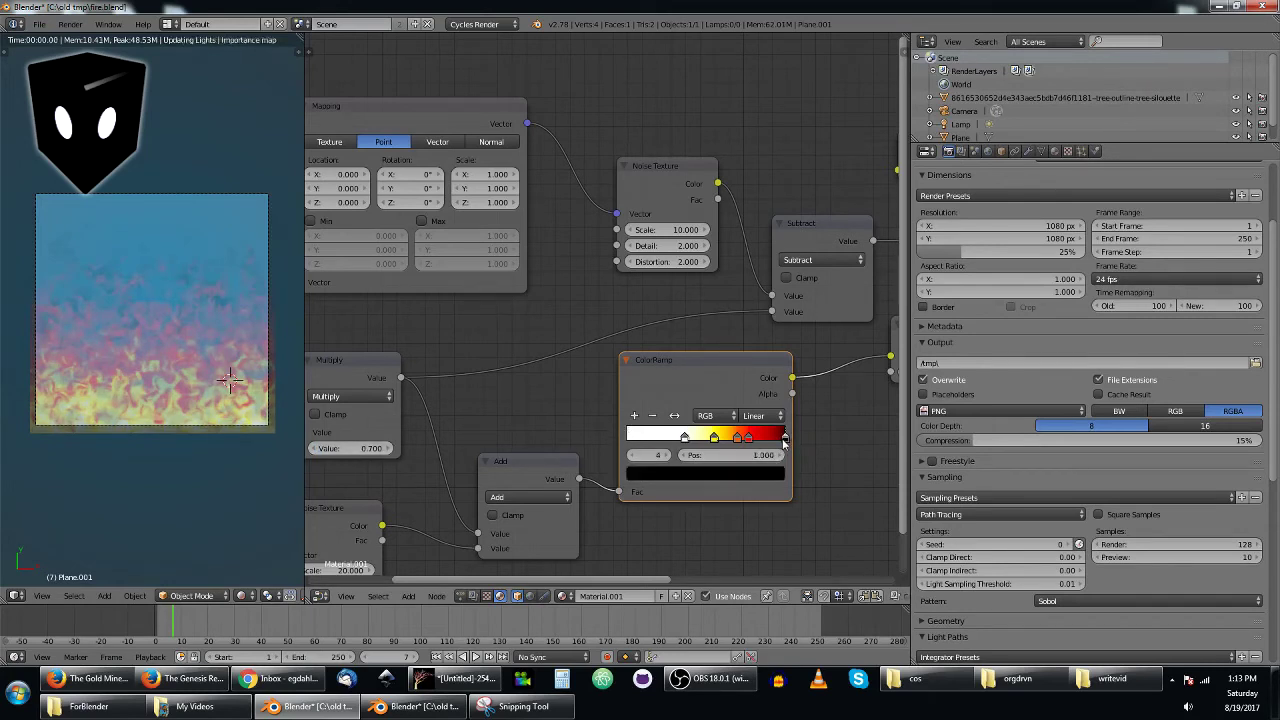
left_click(733, 473)
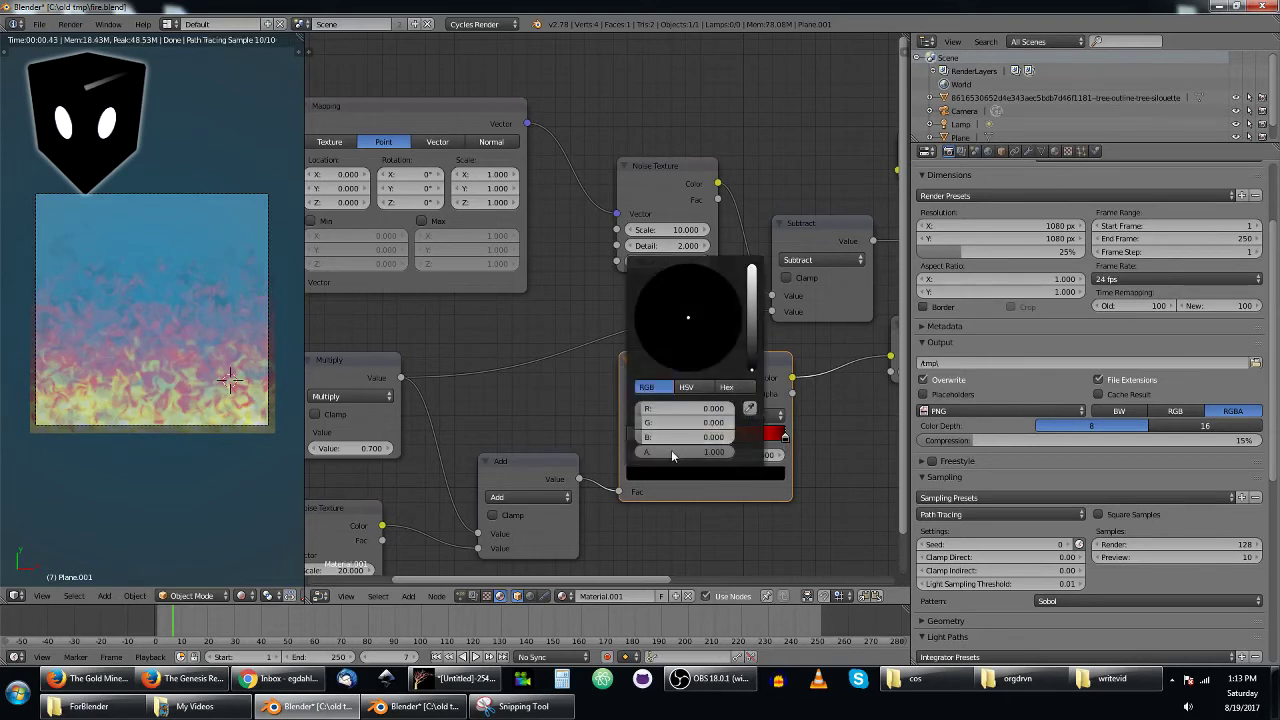
left_click_drag(706, 453, 642, 453)
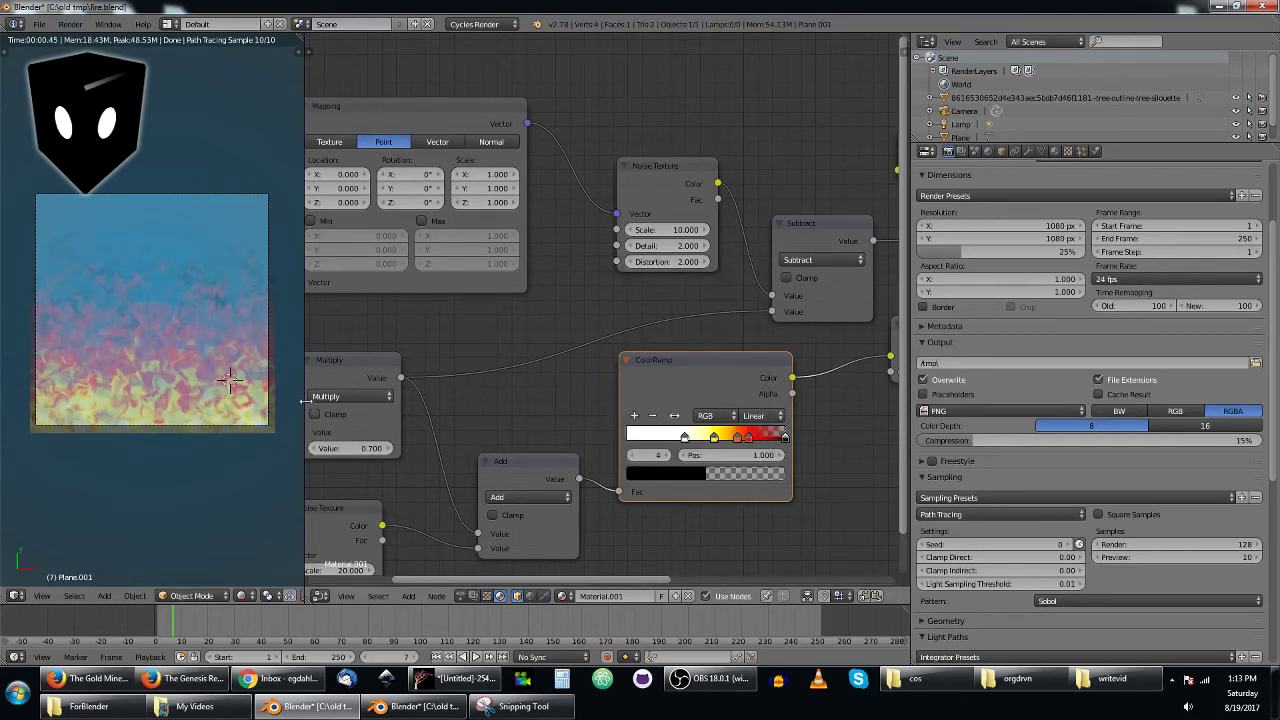
- Keyframe the distortion of the Noise Texture feeding the Add node at 0 on frame 250
scroll(630, 450, "down", 4)
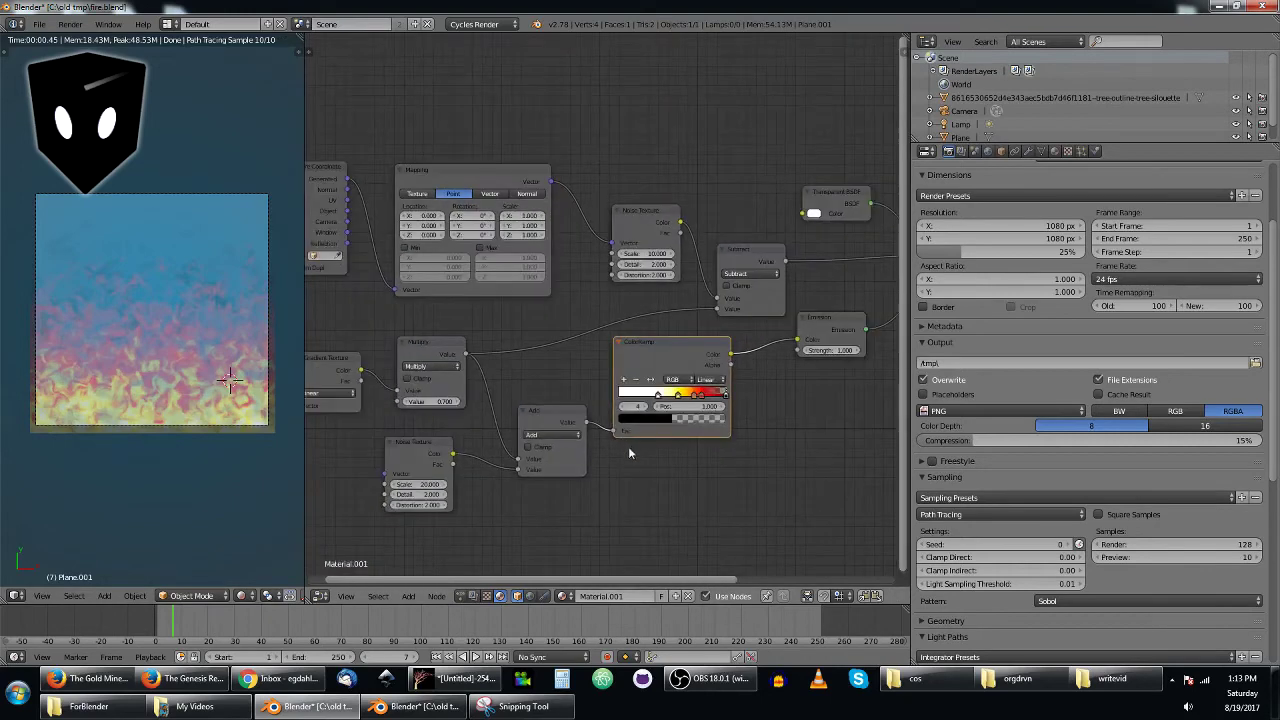
middle_click_drag(744, 427, 738, 397)
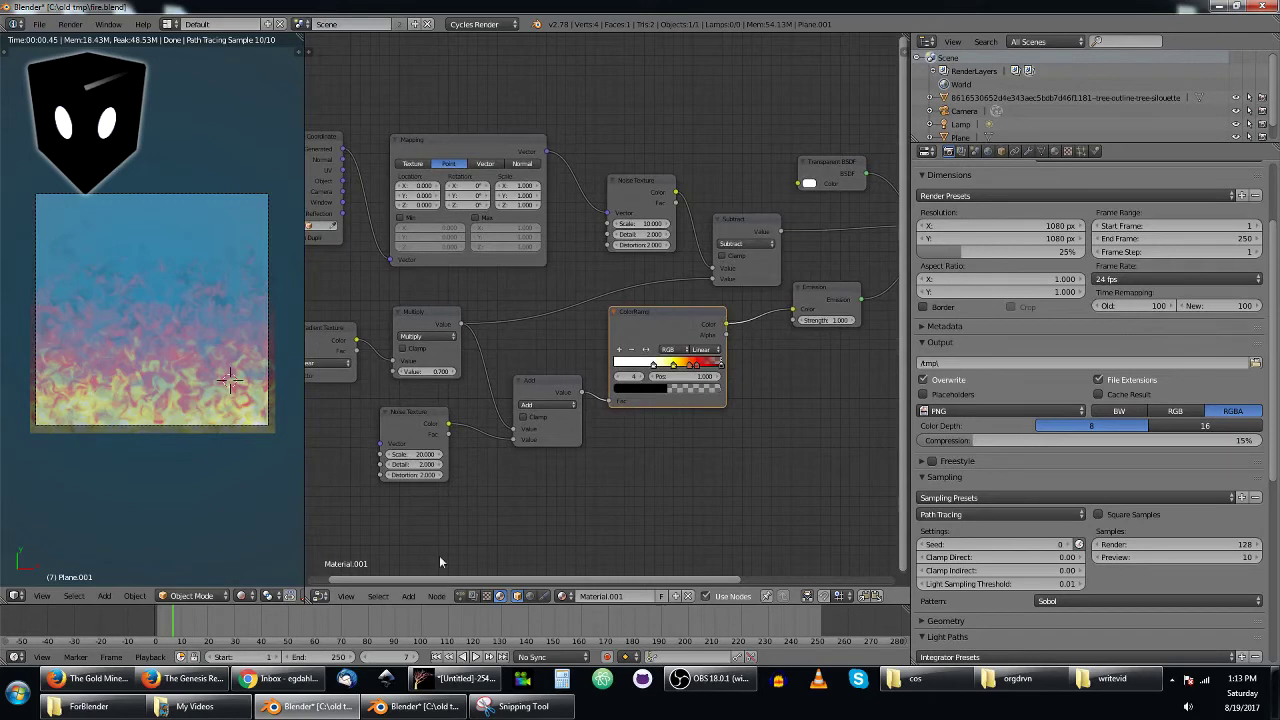
left_click_drag(181, 620, 370, 632)
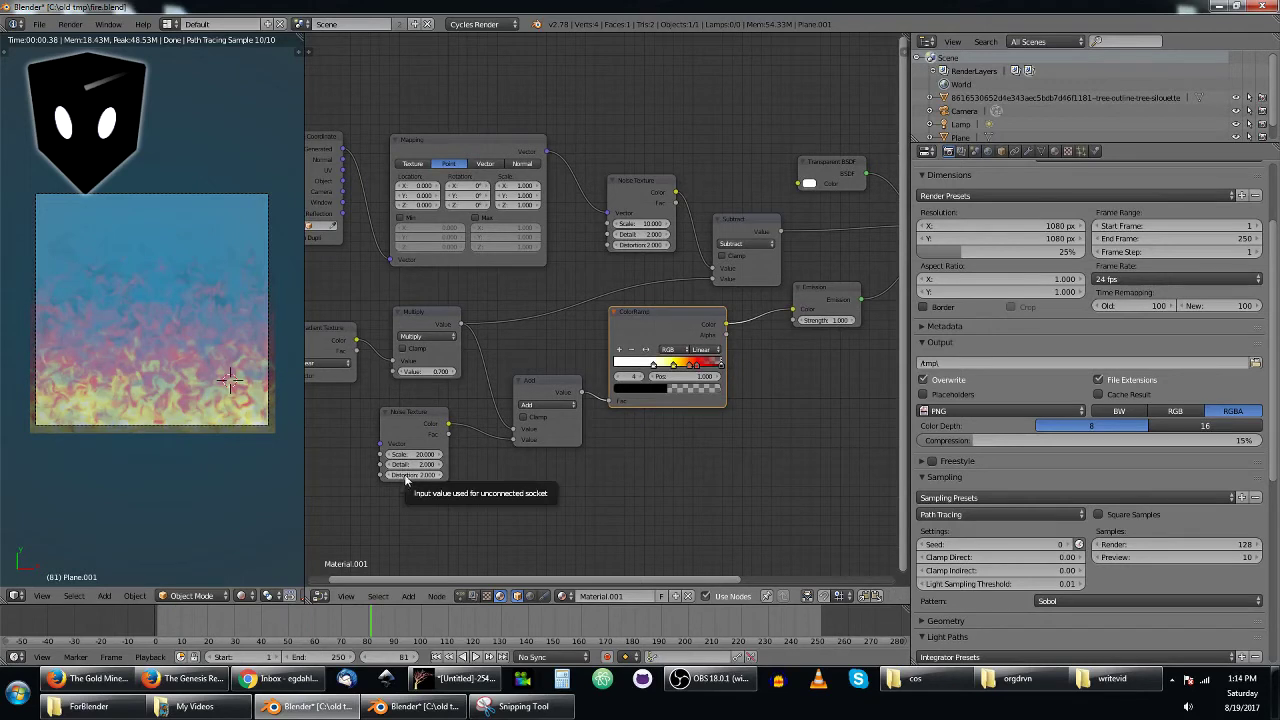
left_click(155, 617)
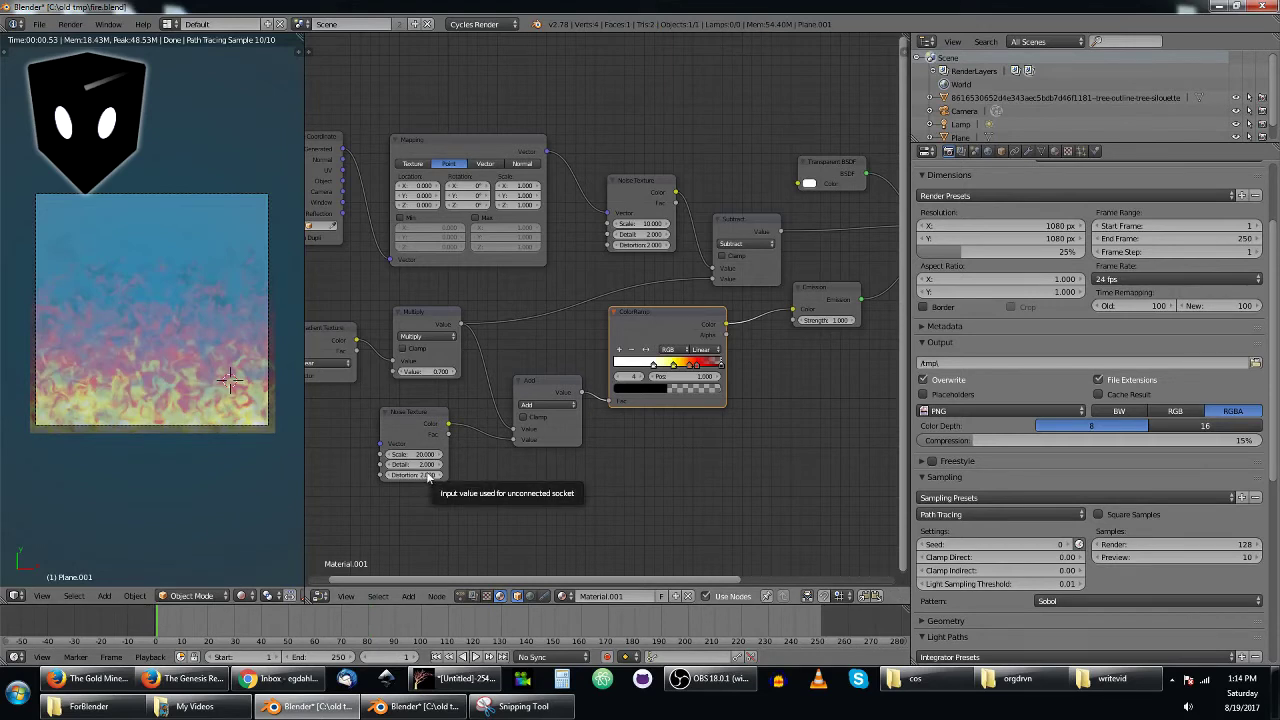
left_click(822, 623)
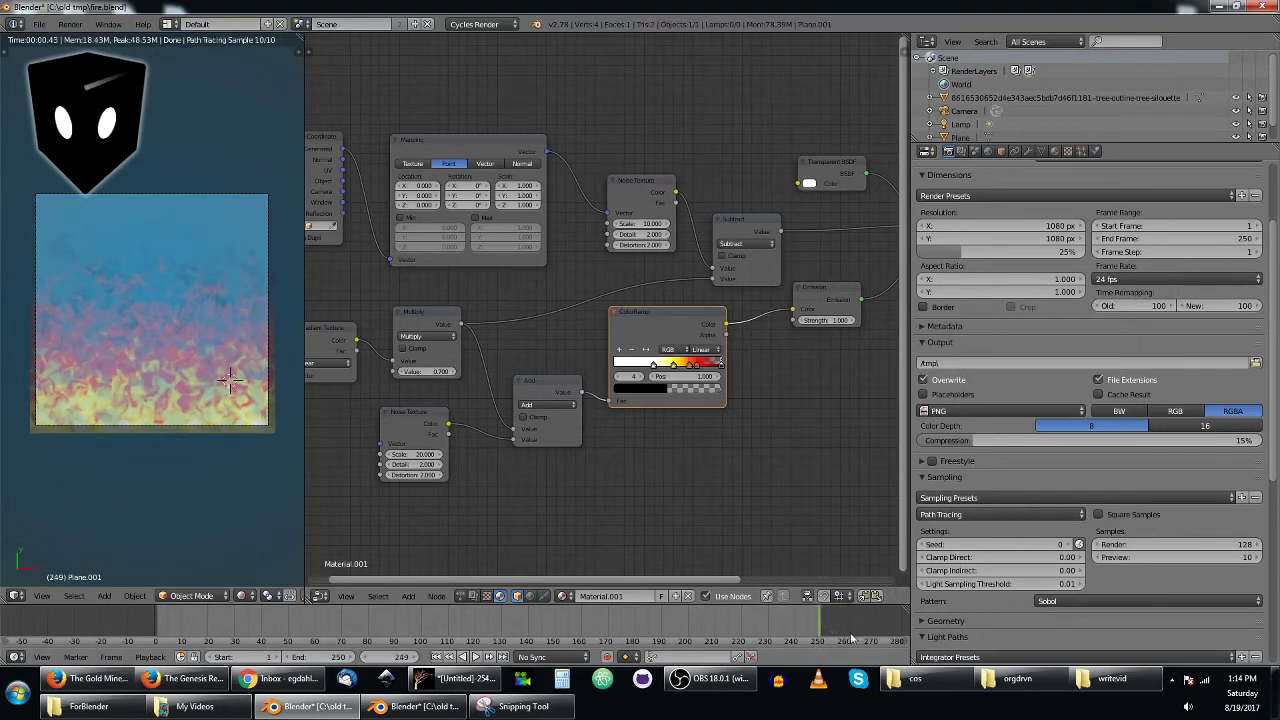
left_click(415, 476)
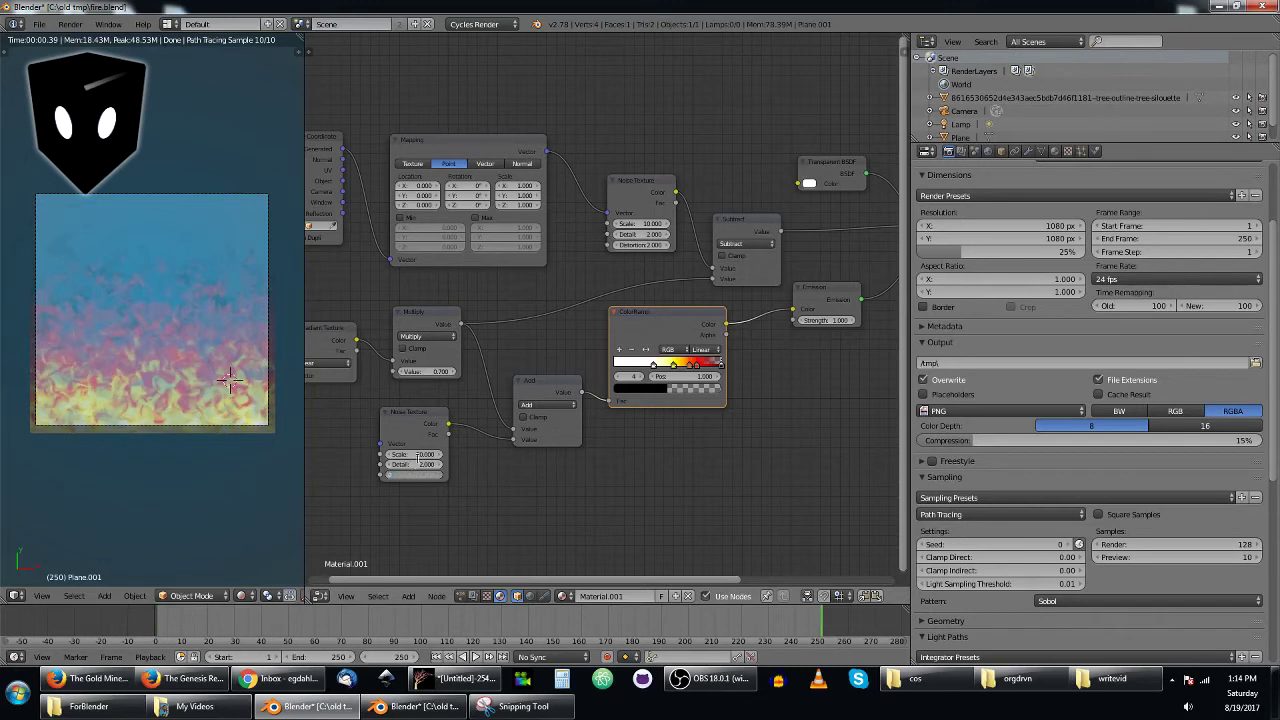
type("0")
key("Return")
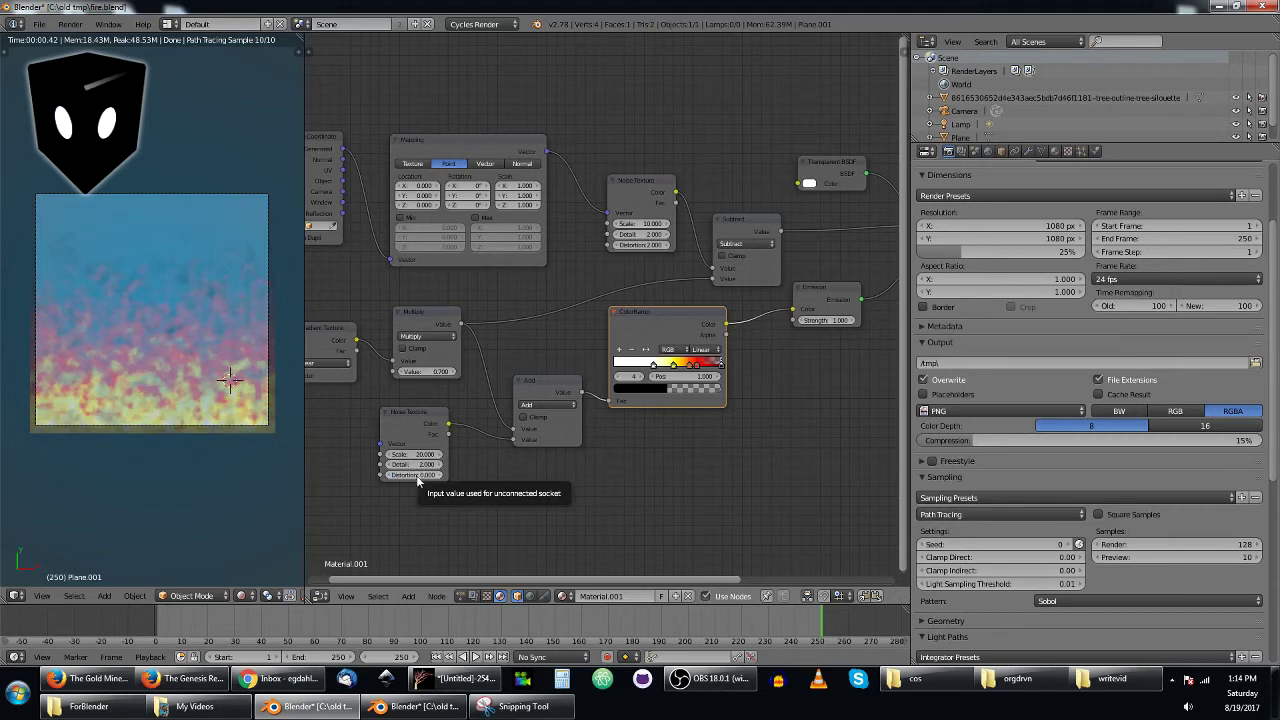
key("i")
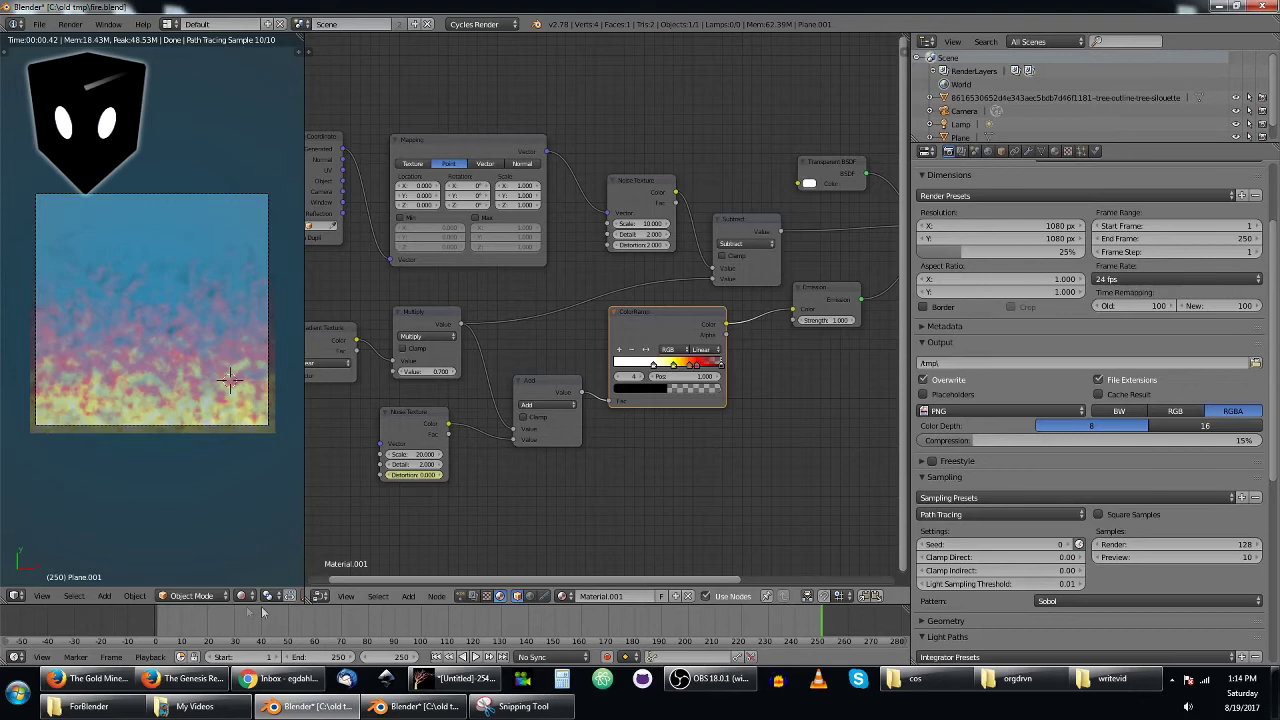
- Keyframe the same Noise Texture's distortion at 3 on frame 1 and preview the animation at several frames
left_click(161, 625)
left_click(157, 625)
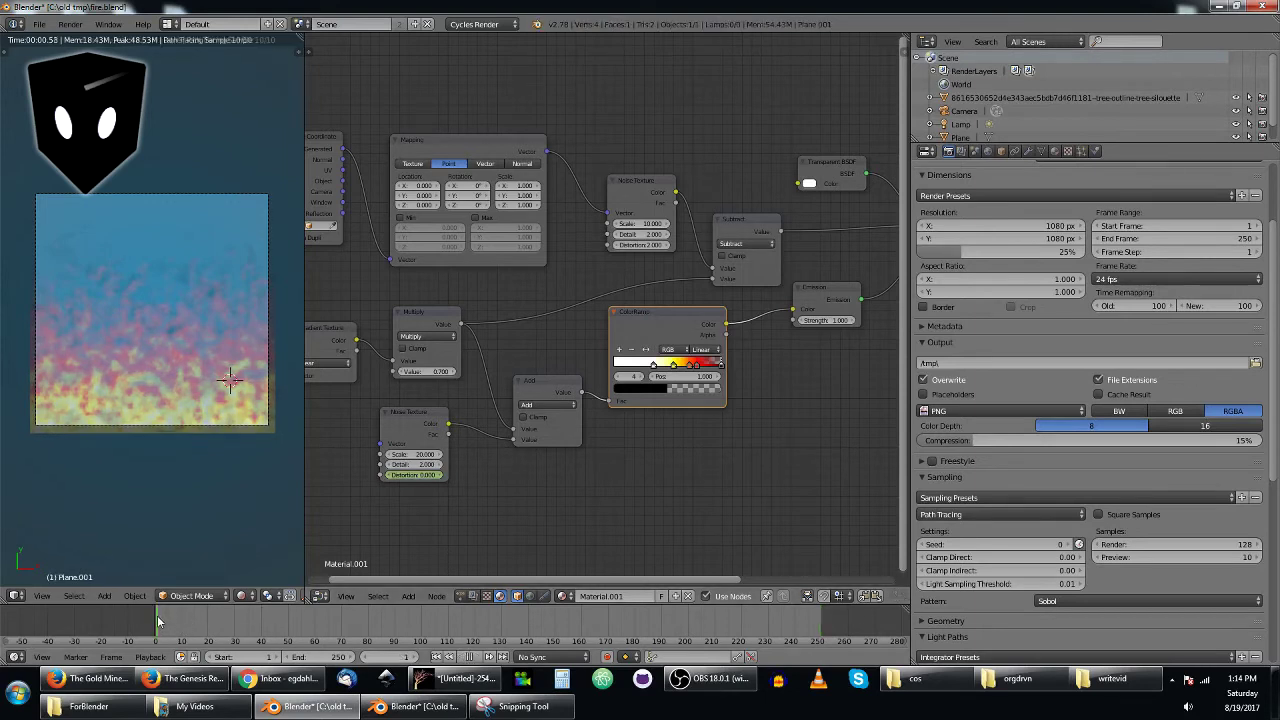
left_click(424, 476)
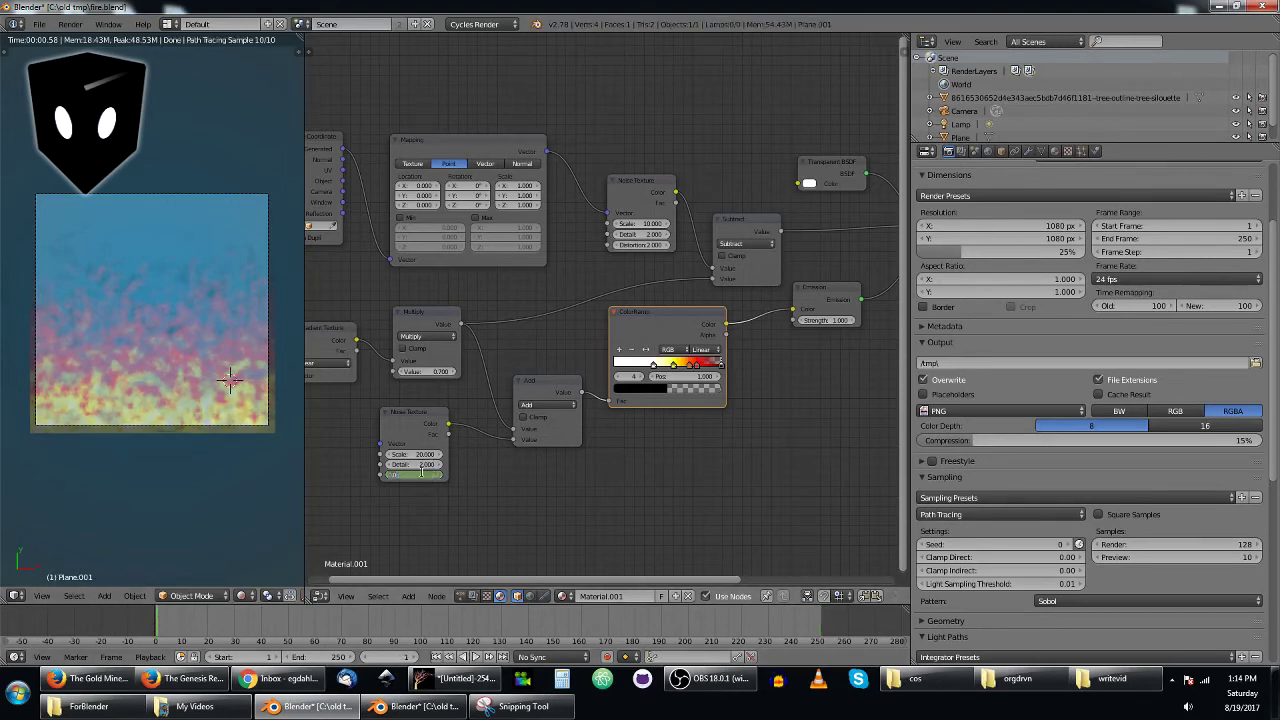
type("10")
key("Return")
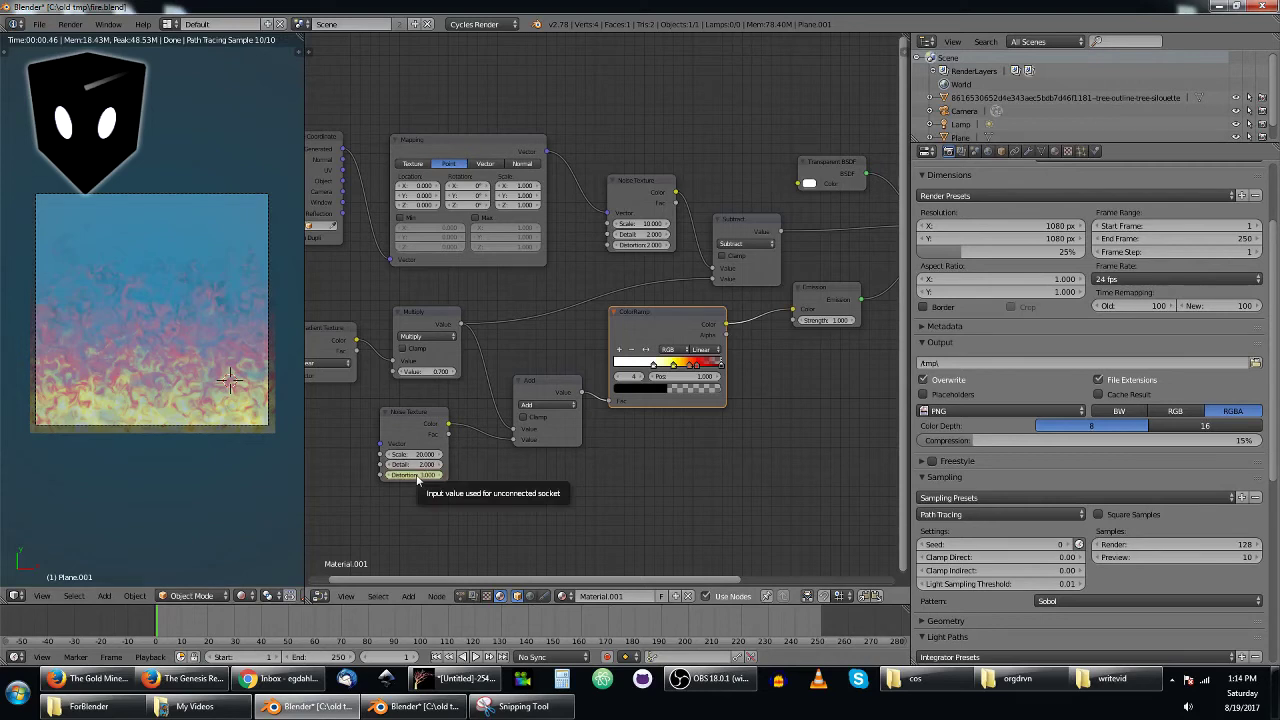
key("alt+a")
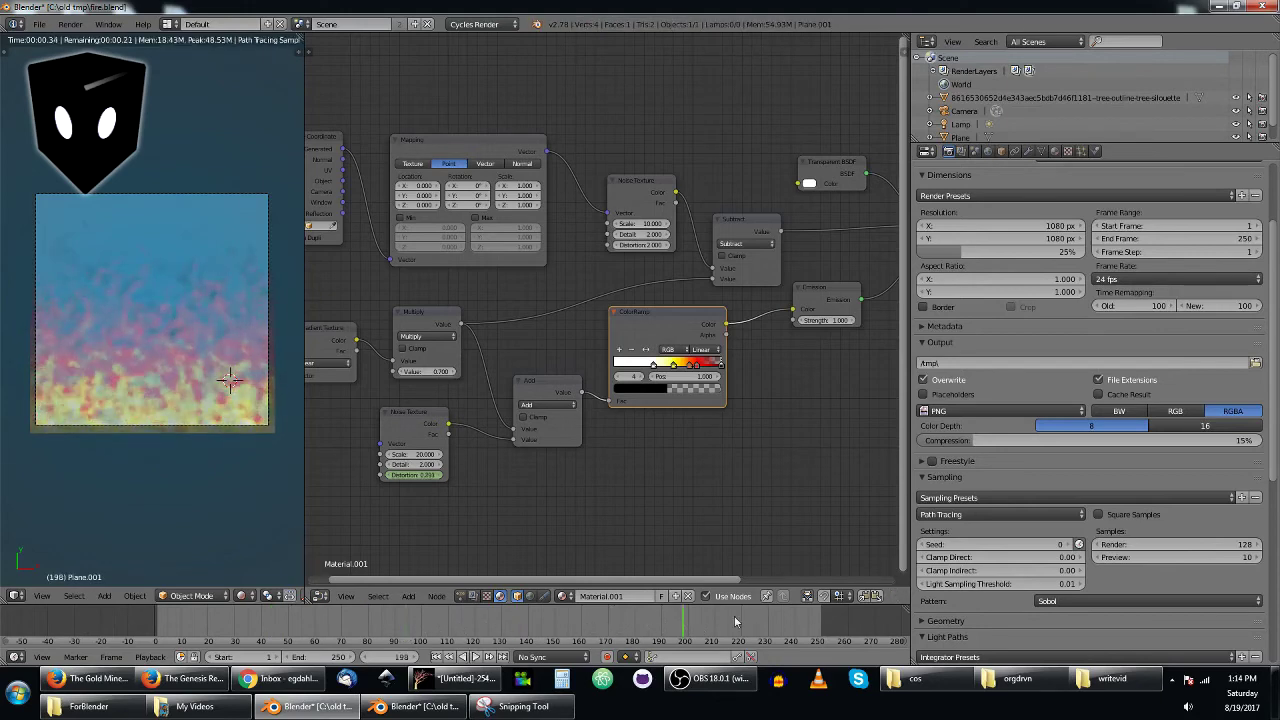
left_click(337, 621)
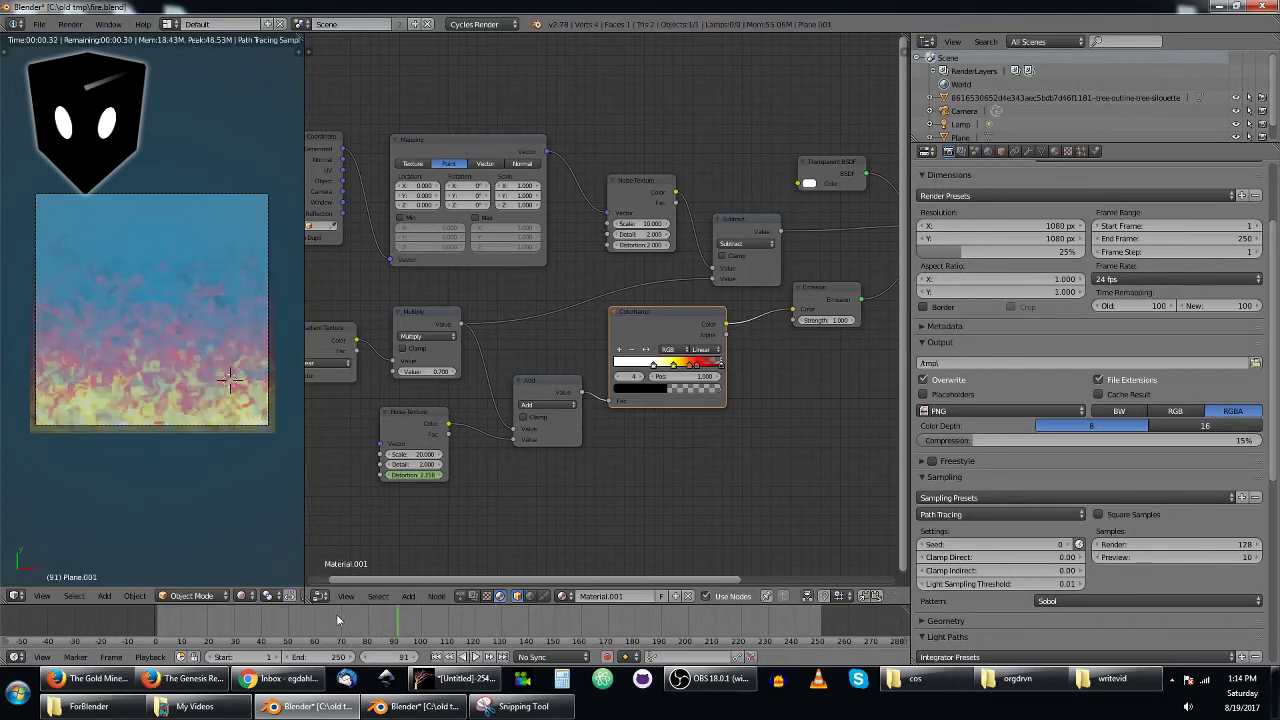
left_click(233, 636)
left_click(210, 636)
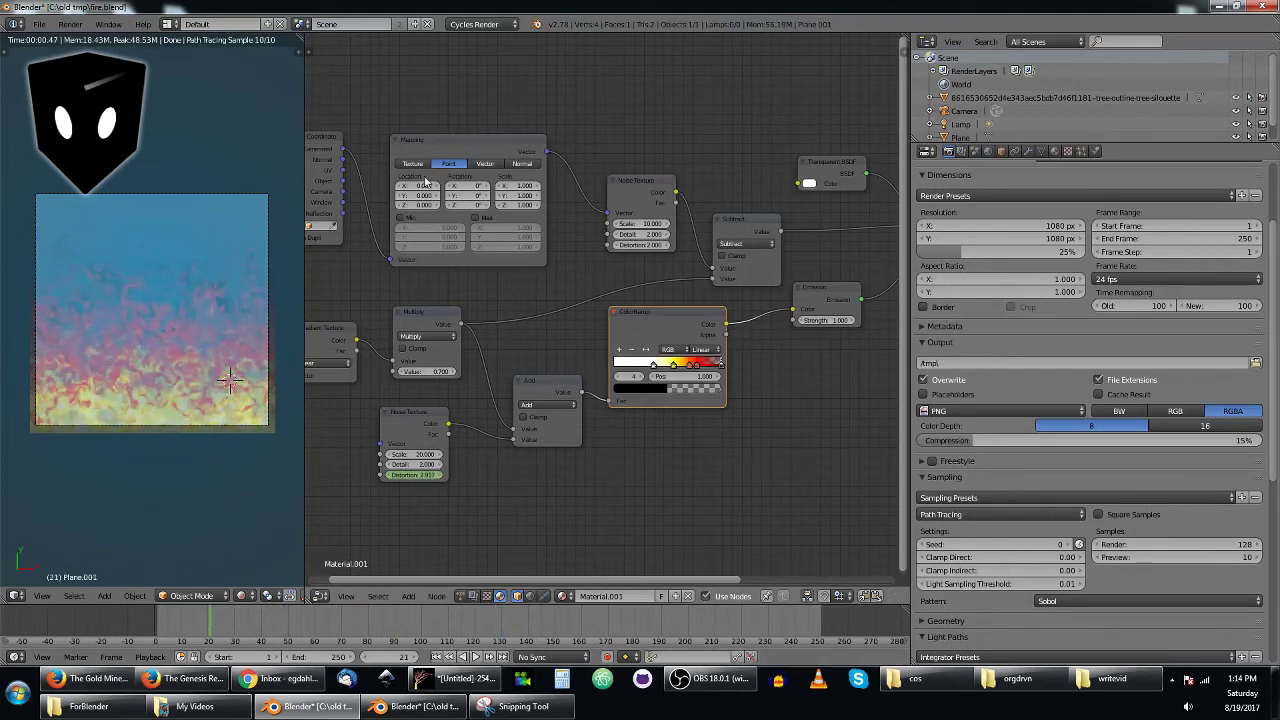
- Keyframe the Mapping node's location at 0 on frame 1 and connect its Vector output to the Noise Texture feeding the Add node
left_click(425, 182)
left_click(156, 628)
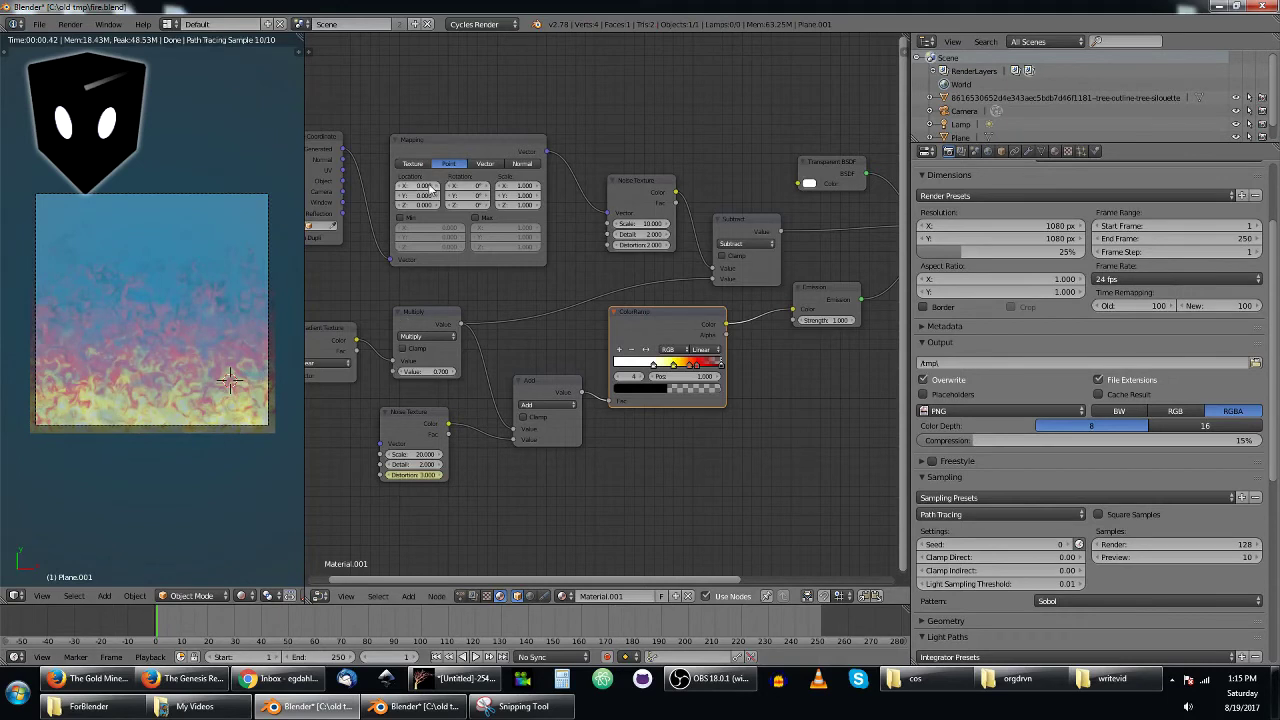
key("i")
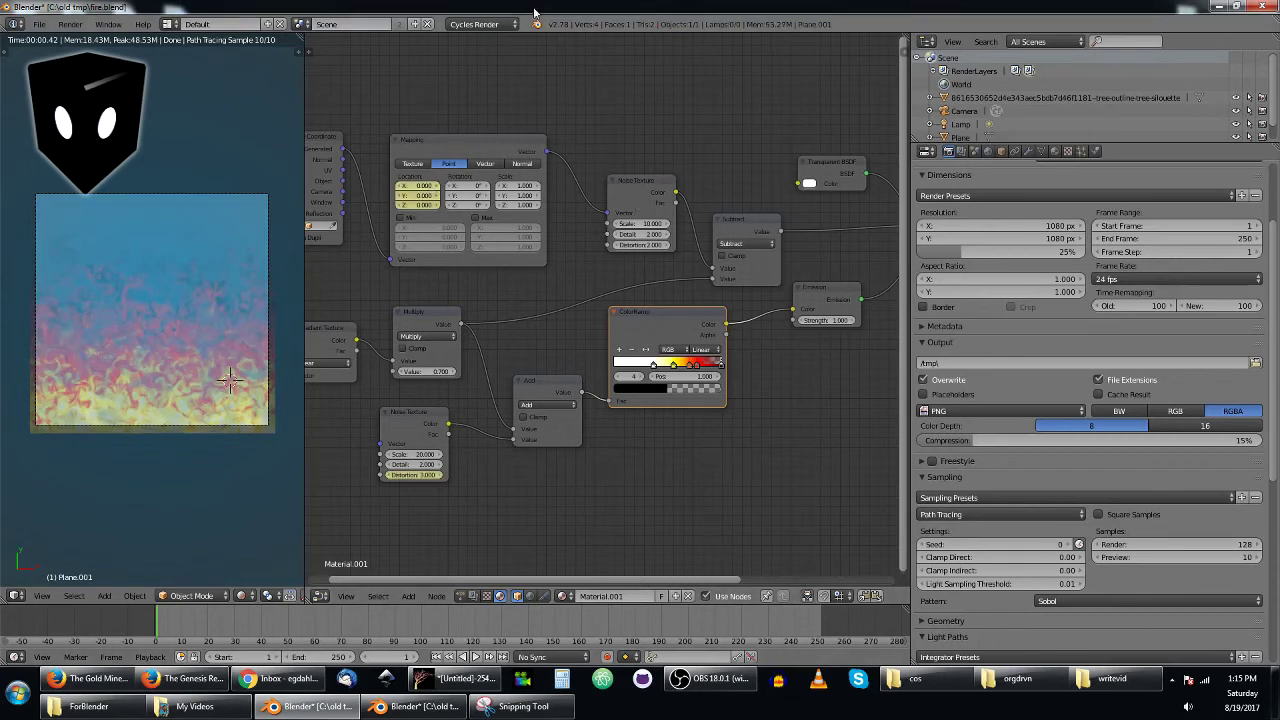
left_click_drag(547, 153, 383, 443)
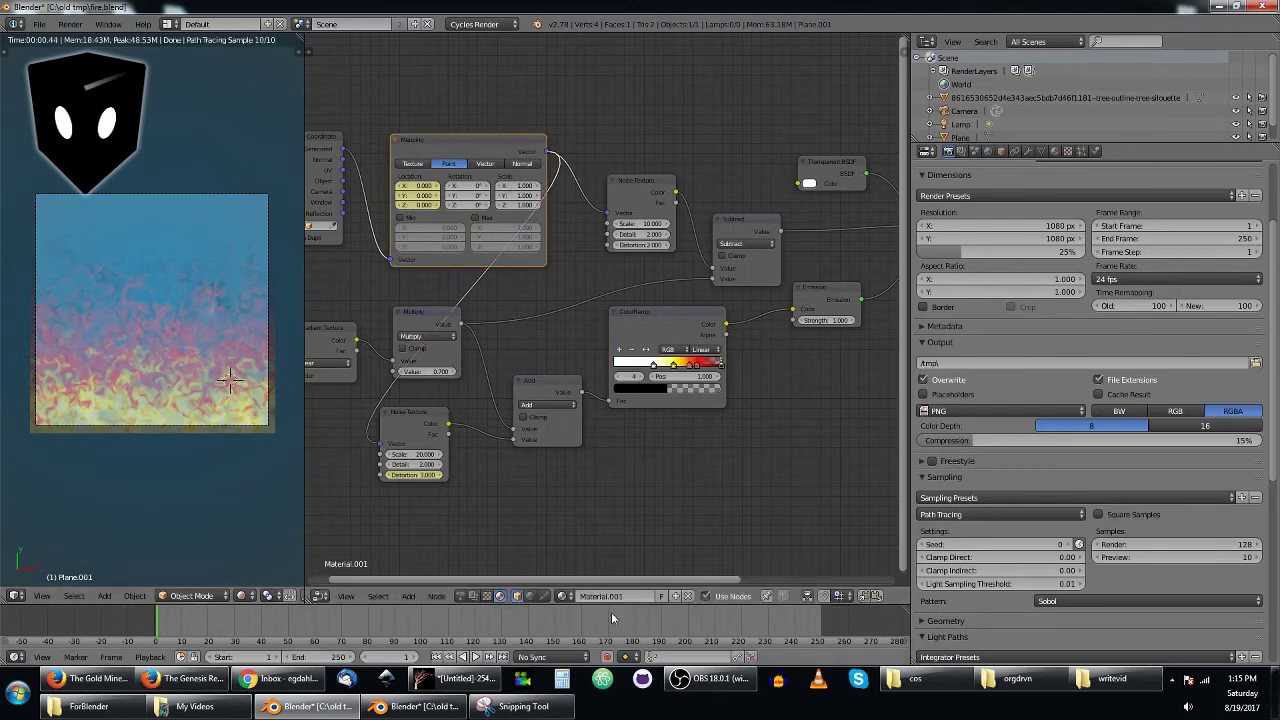
- Keyframe the Mapping node's location on frame 250 with X set to -10
left_click(827, 626)
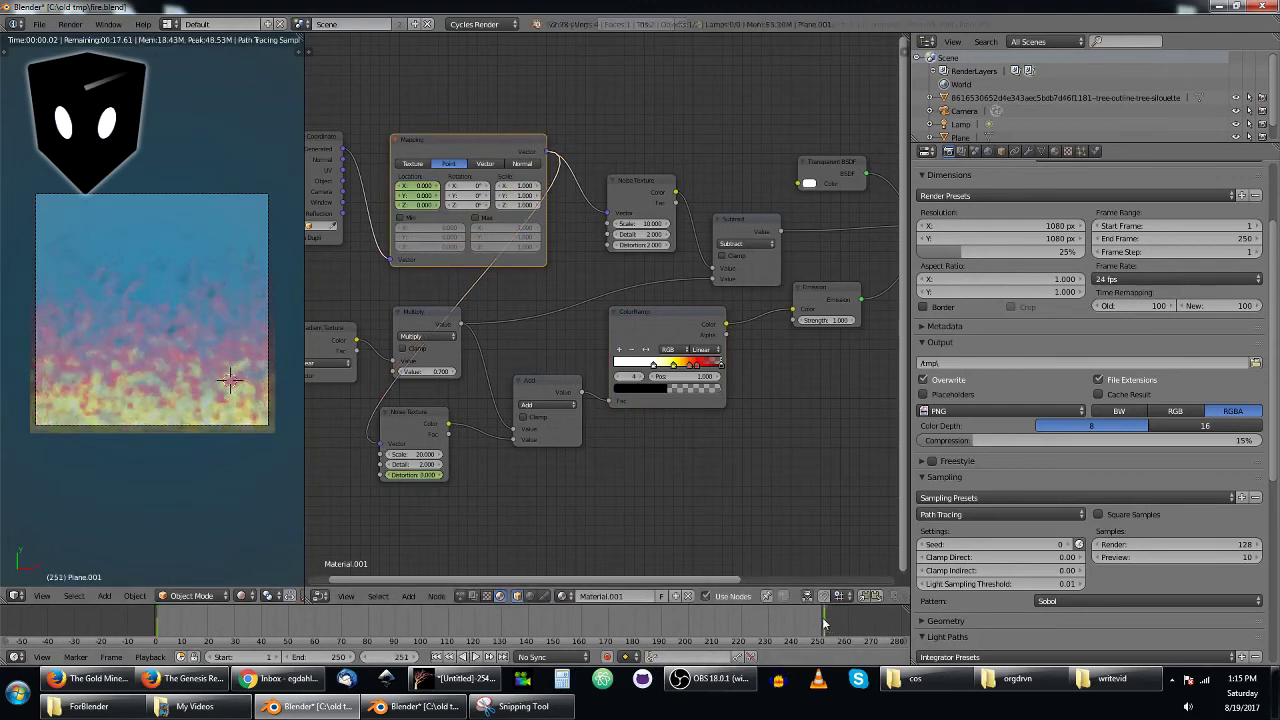
left_click(817, 617)
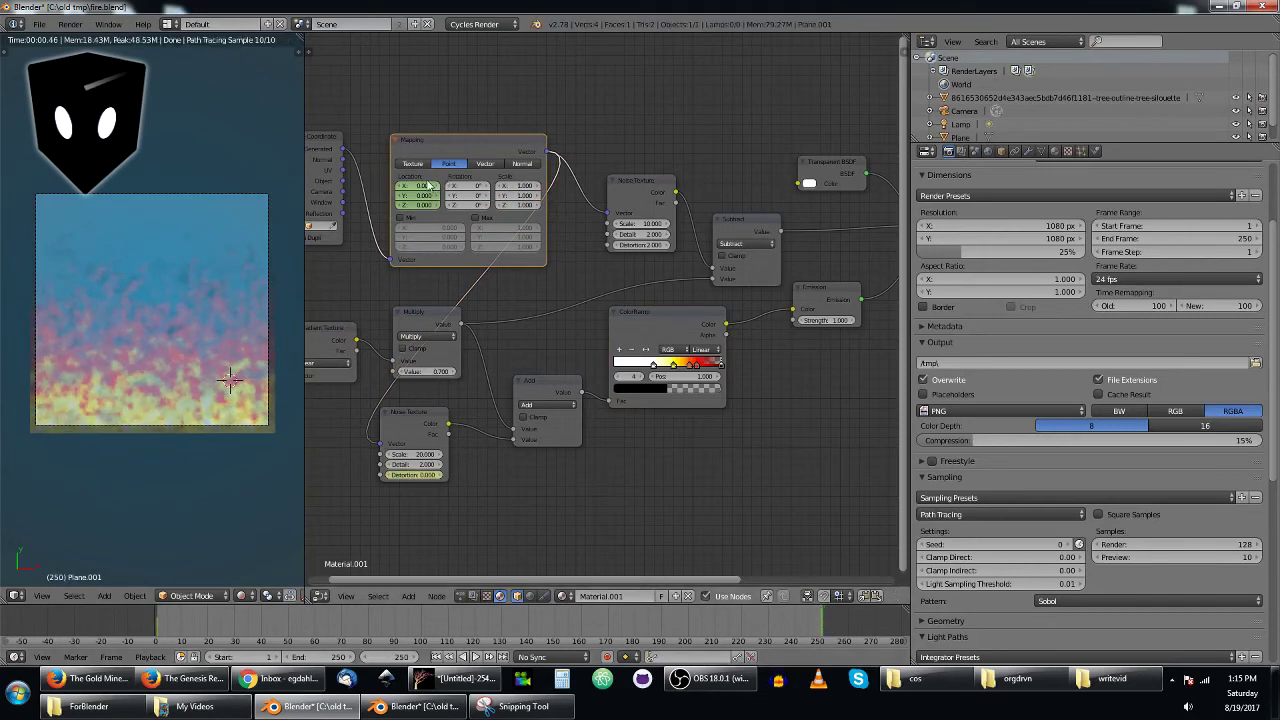
left_click(427, 186)
type("-10")
key("Return")
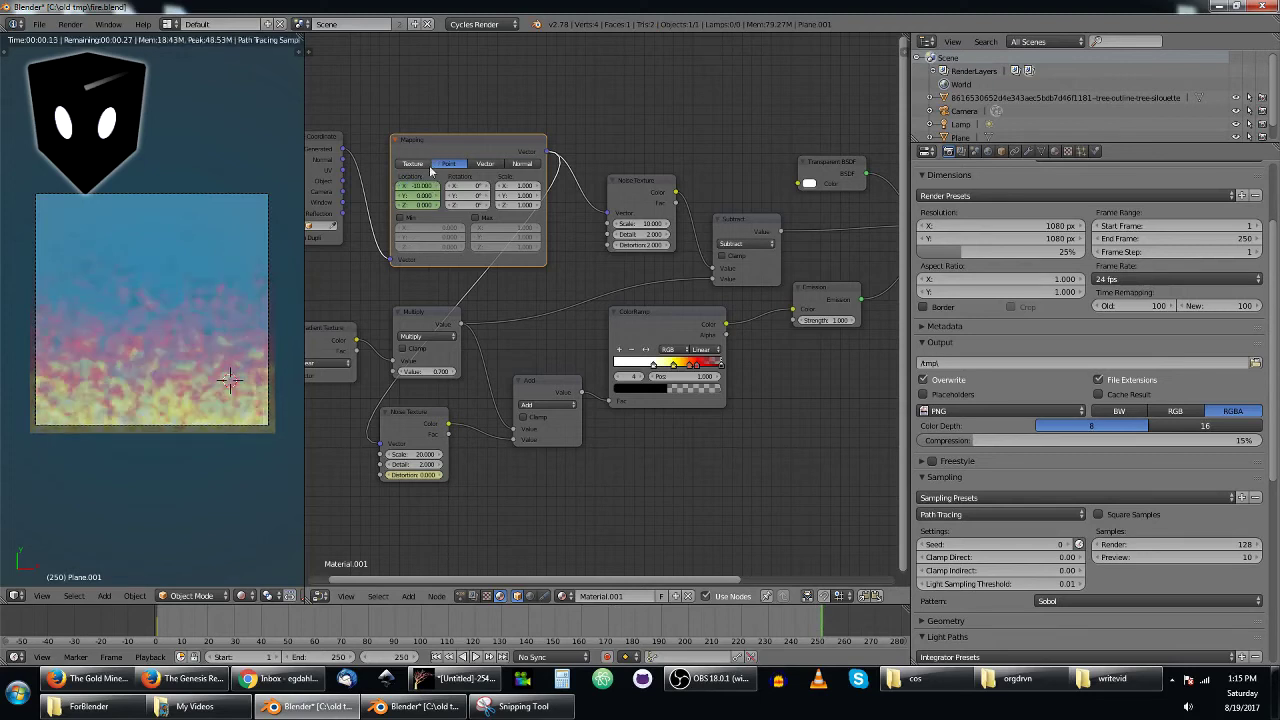
key("i")
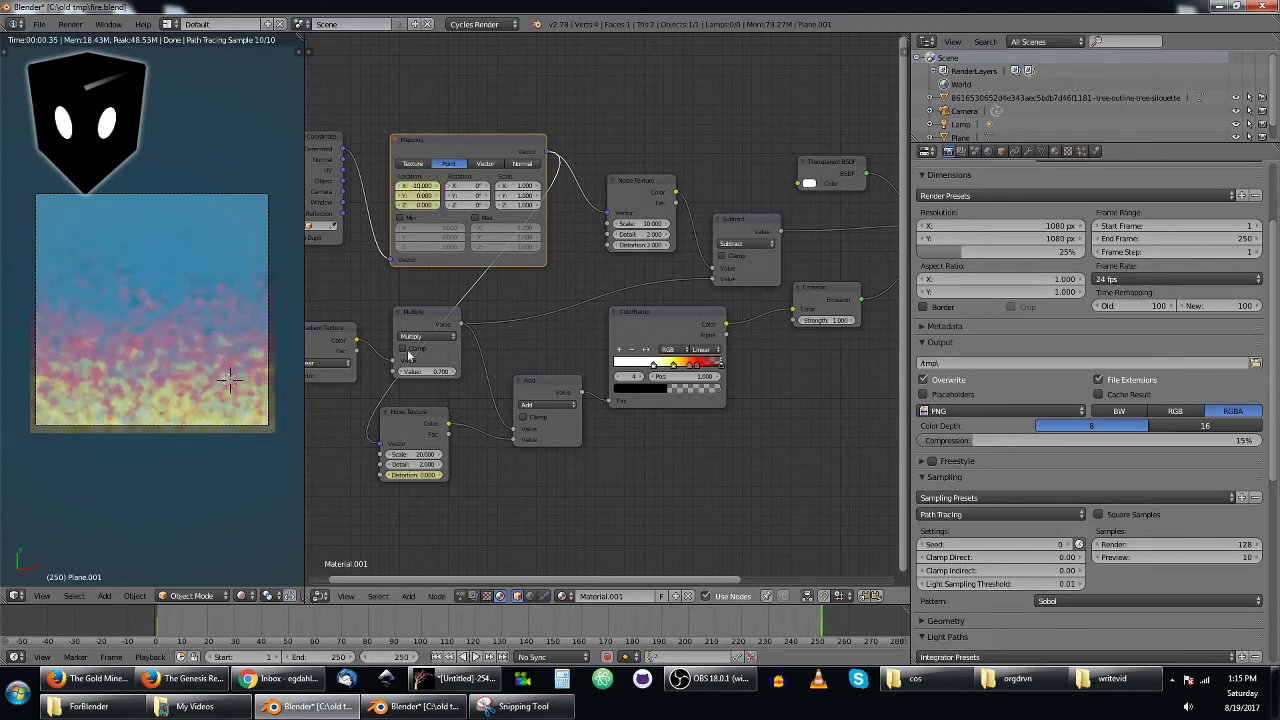
- Step through the animation frame by frame from about frame 21 to 56 to examine the flame's movement
left_click(211, 619)
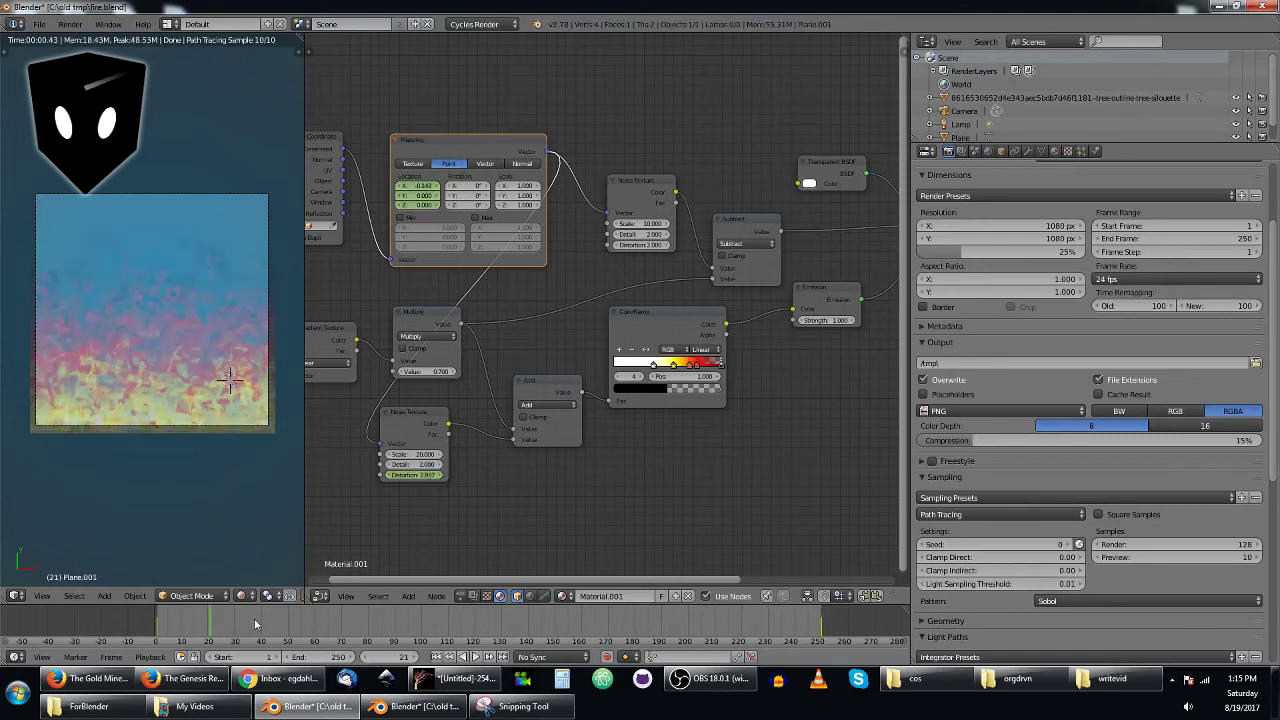
left_click(224, 625)
key("Right")
key("Right")
key("Right")
key("Right")
key("Right")
key("Right")
key("Right")
key("Right")
key("Right")
key("Right")
key("Right")
key("Right")
key("Right")
key("Right")
key("Right")
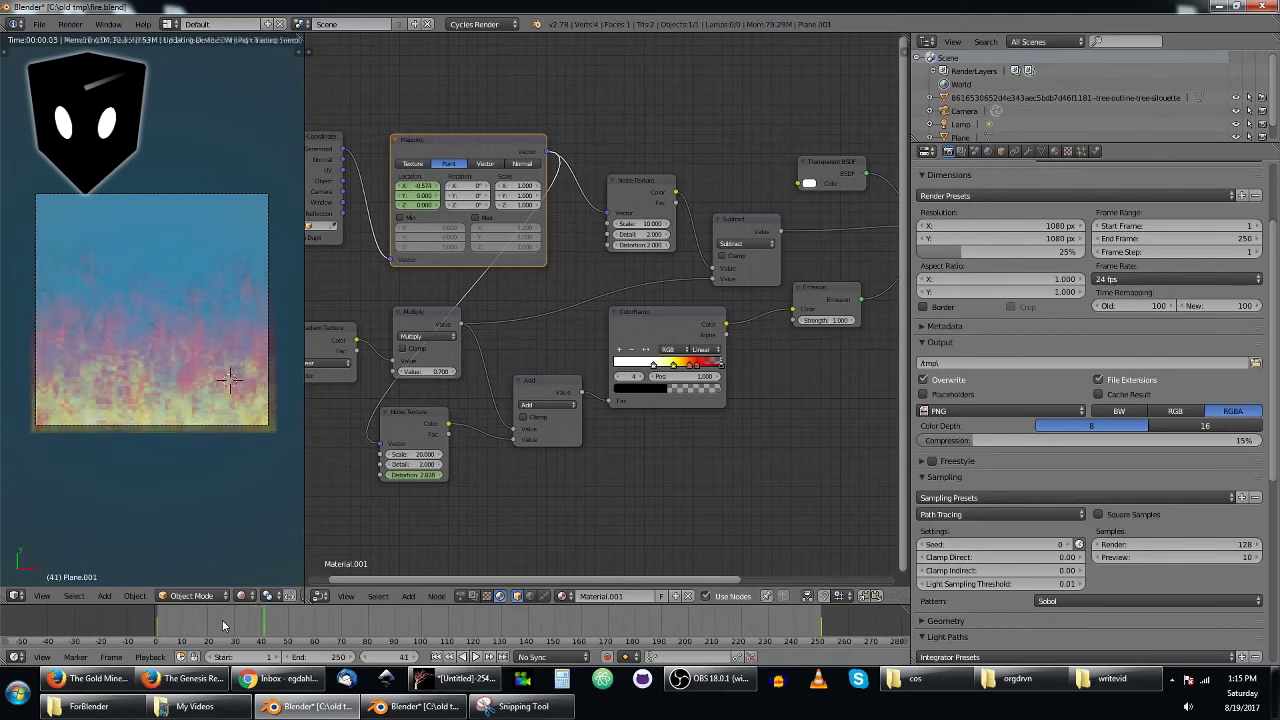
key("Right")
key("Right")
key("Right")
key("Right")
key("Right")
key("Right")
key("Right")
key("Right")
key("Right")
key("Right")
key("Right")
key("Right")
key("Right")
key("Right")
key("Right")
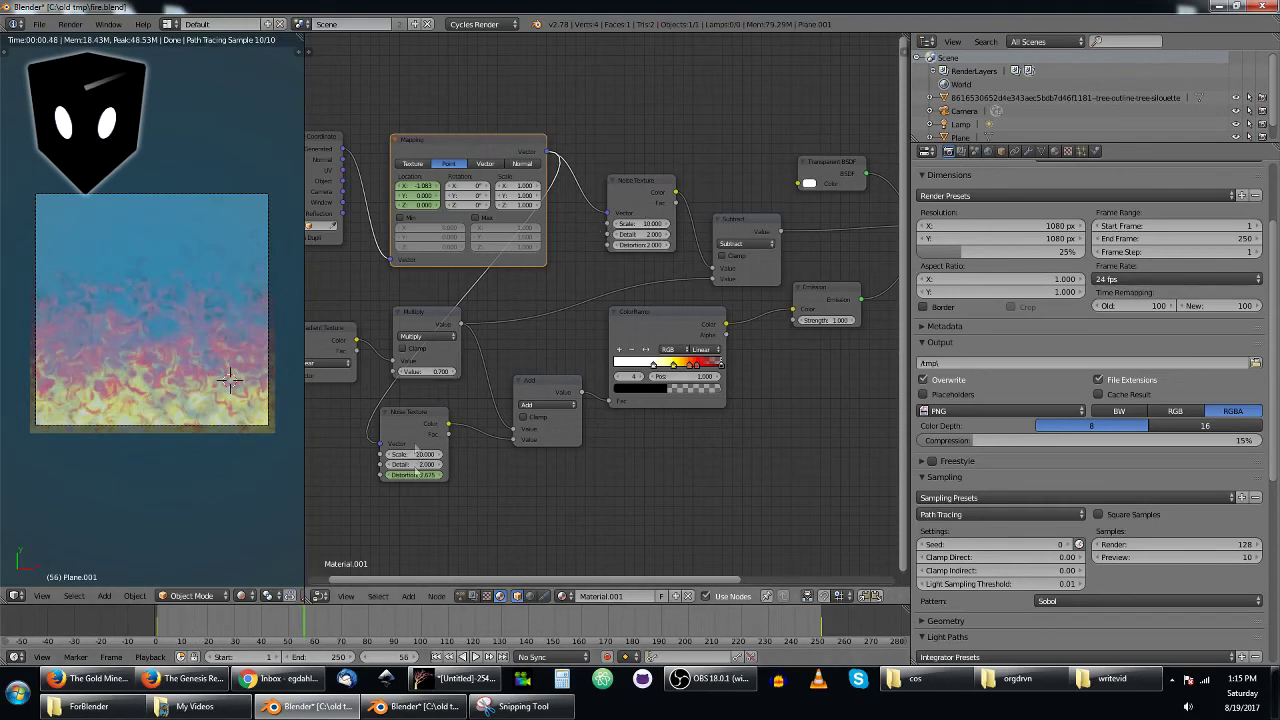
- Keyframe the distortion of the Noise Texture feeding the Subtract node at 0 on frame 1
left_click(158, 617)
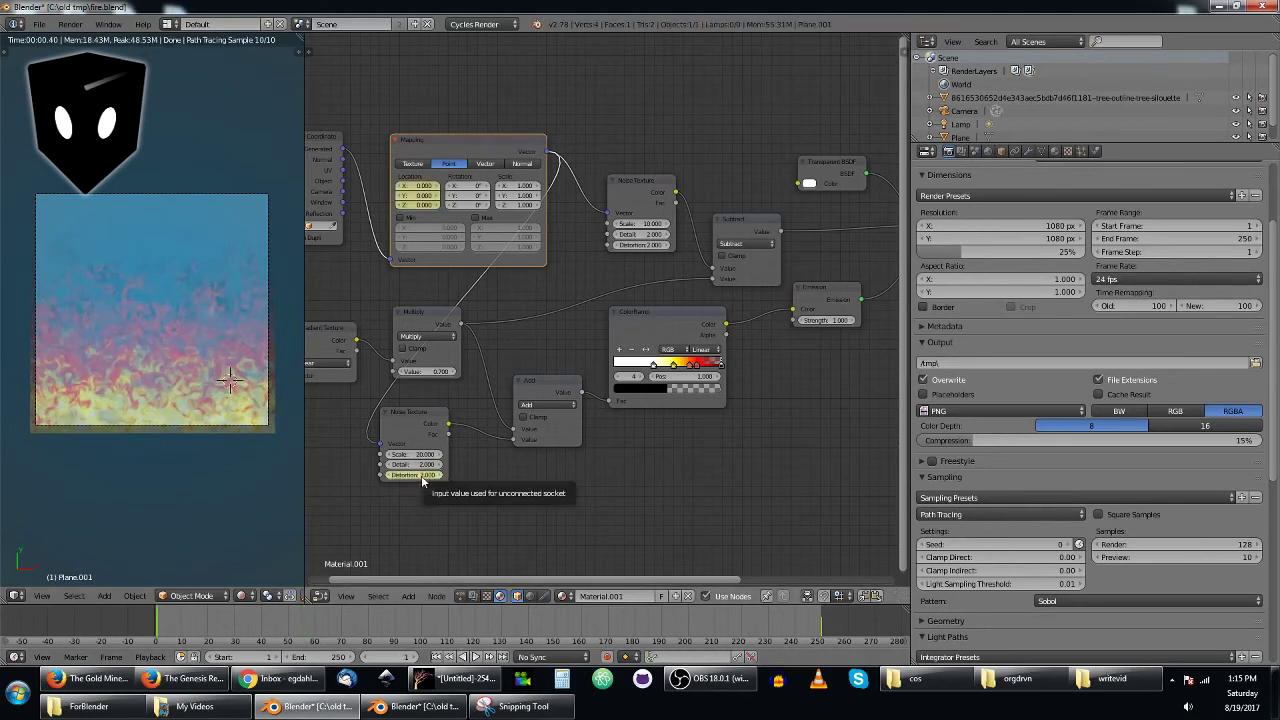
left_click(638, 245)
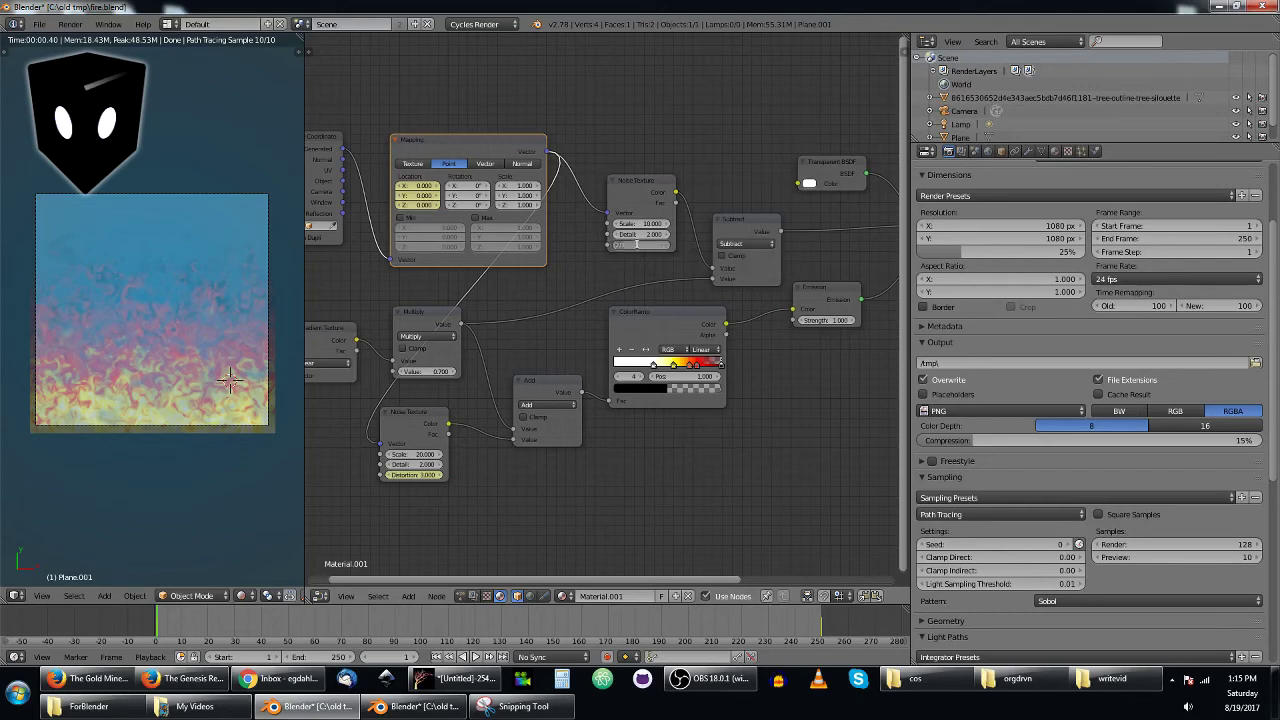
type("0")
key("Return")
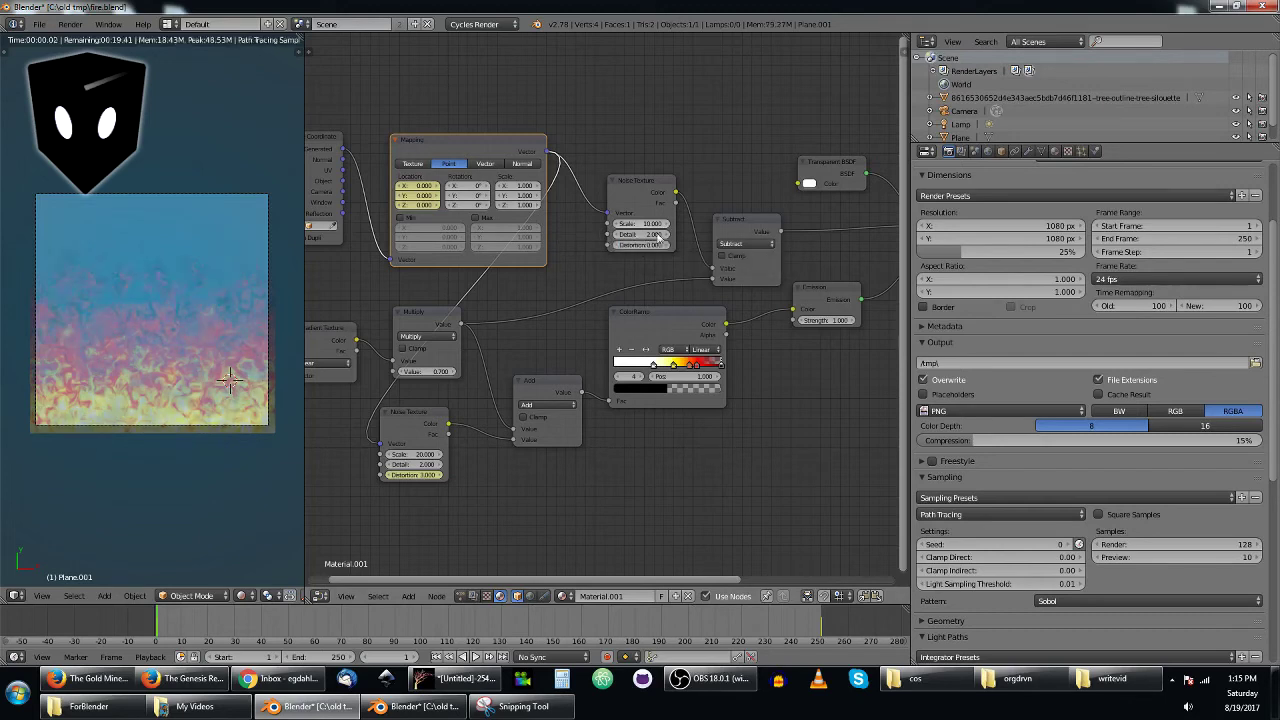
key("i")
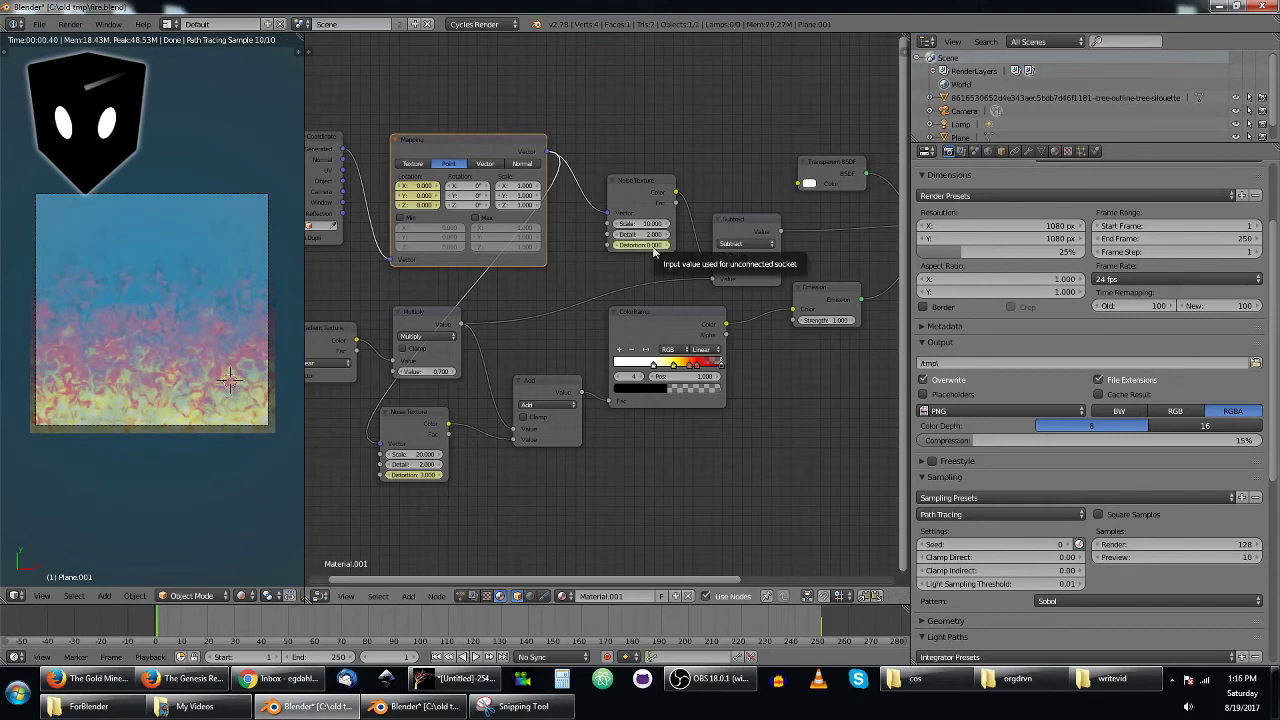
- Keyframe the Subtract branch's Noise Texture distortion at 2 on frame 250 and play the animation from frame 72
left_click(818, 628)
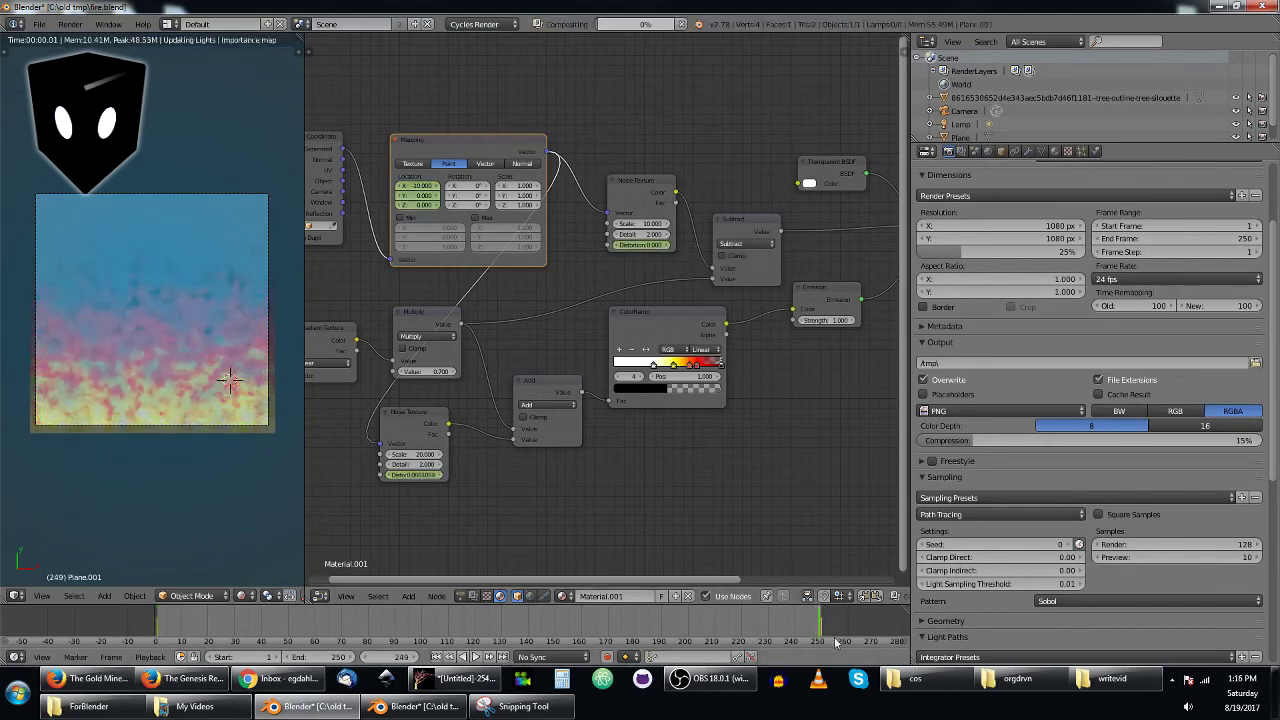
key("Left")
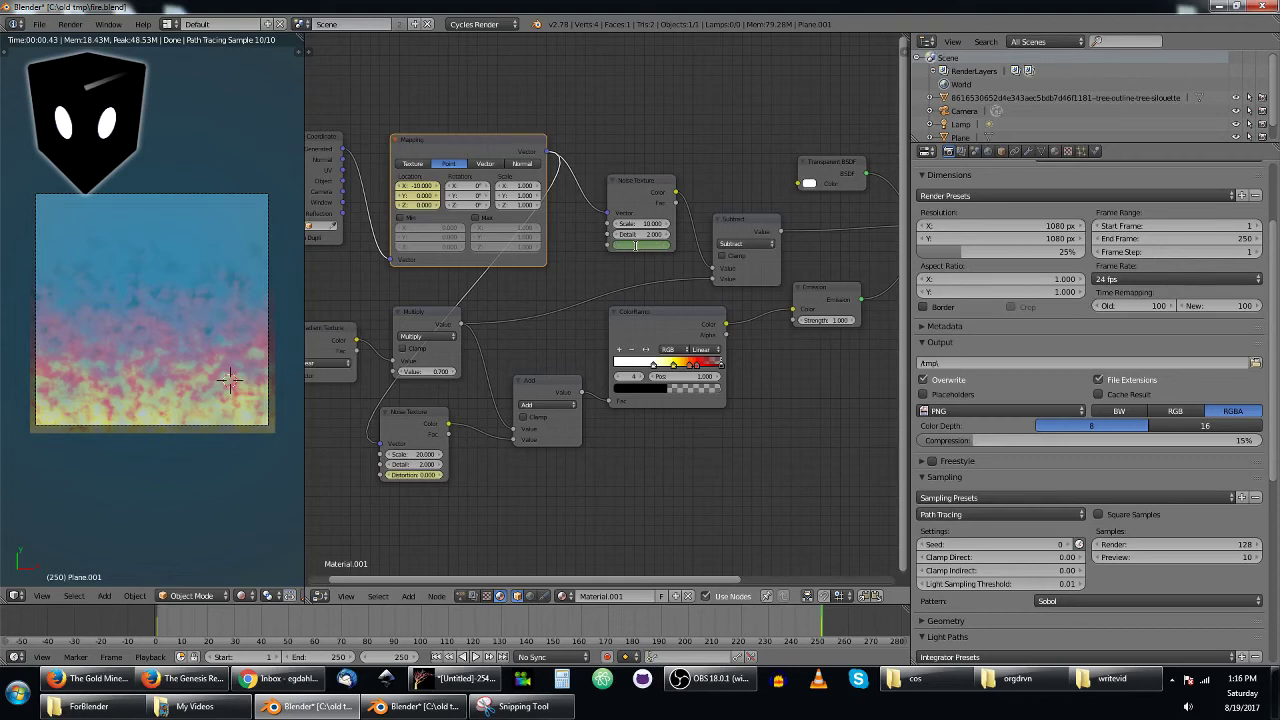
key("Return")
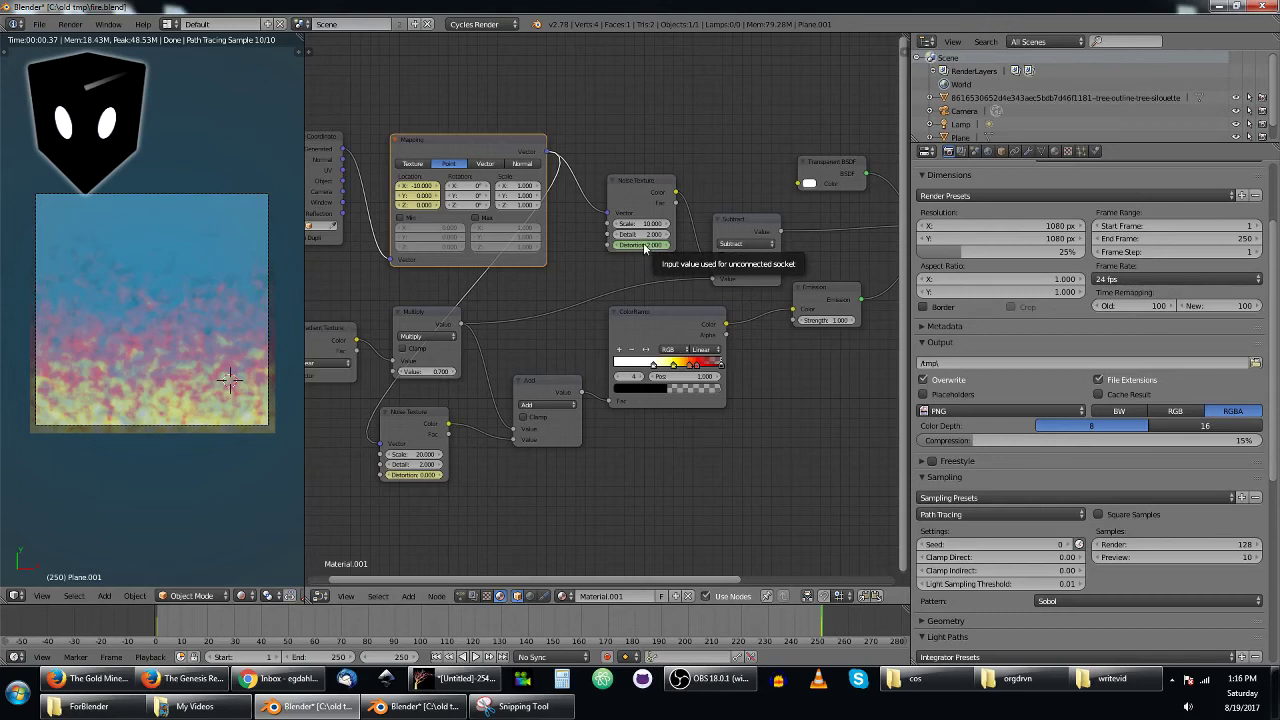
left_click(348, 628)
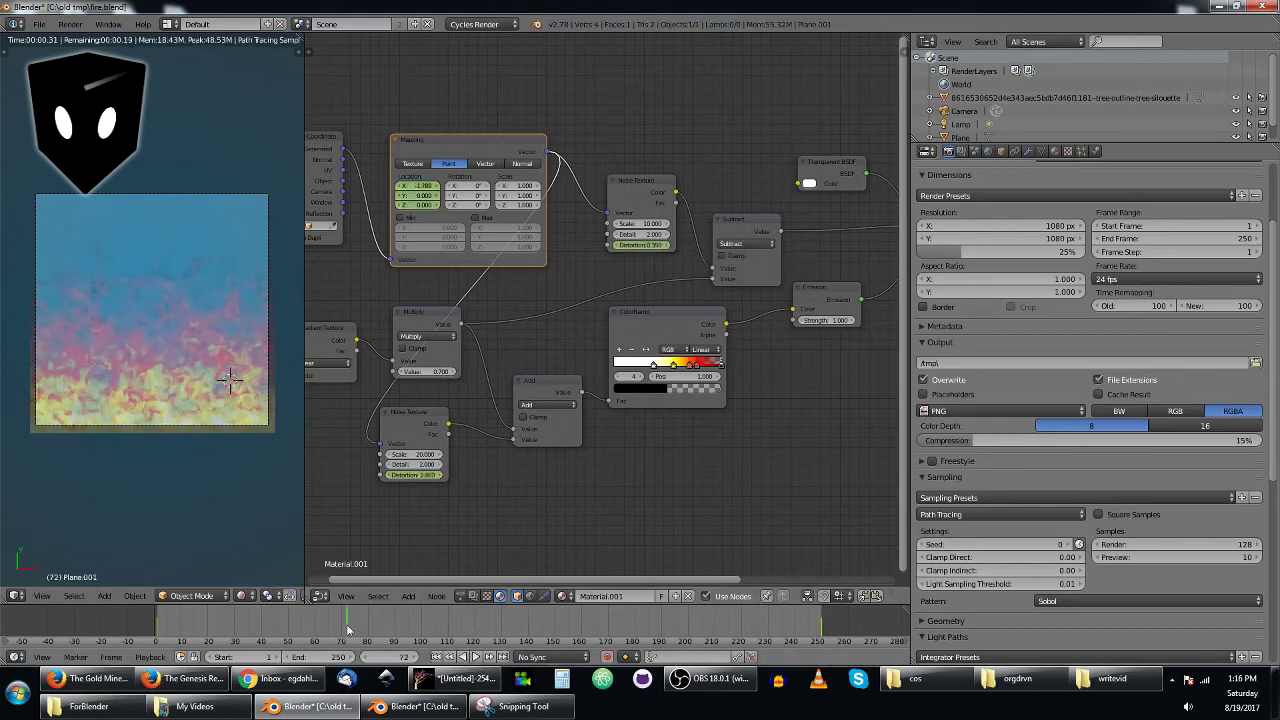
key("alt+a")
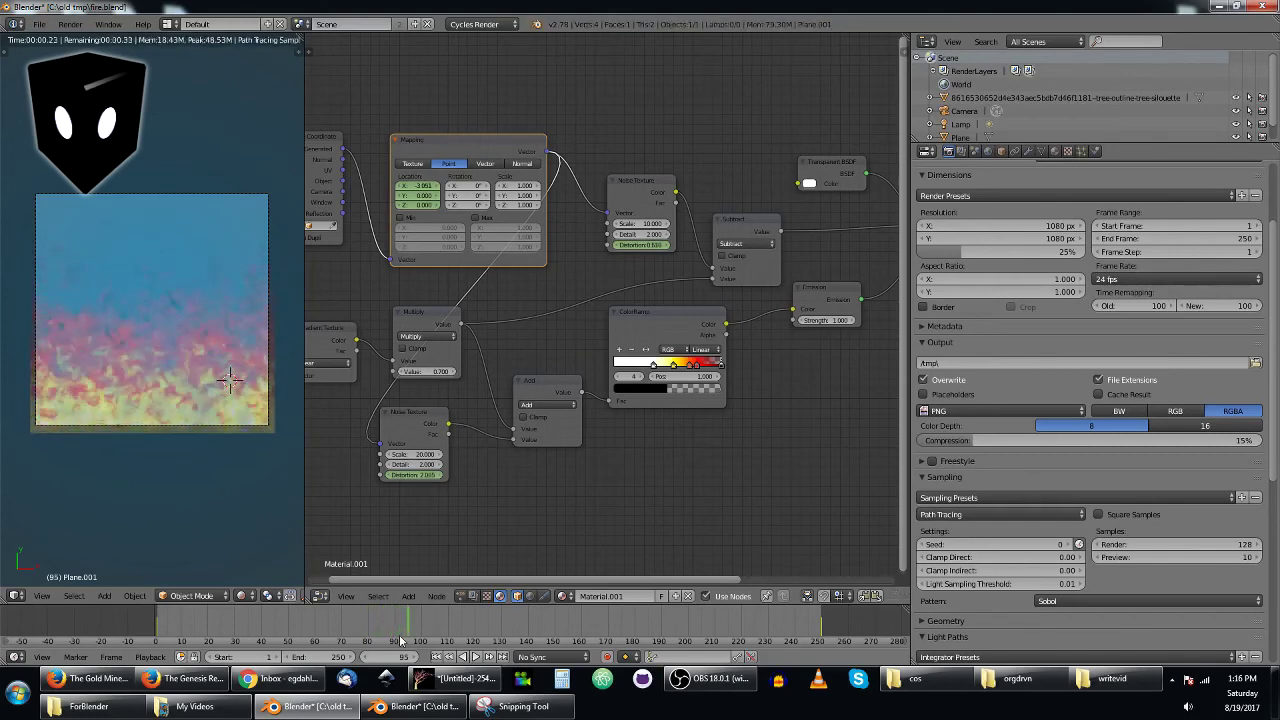
- Change the frame 1 distortion keyframe of the Noise Texture feeding the Subtract node to 1
left_click(157, 627)
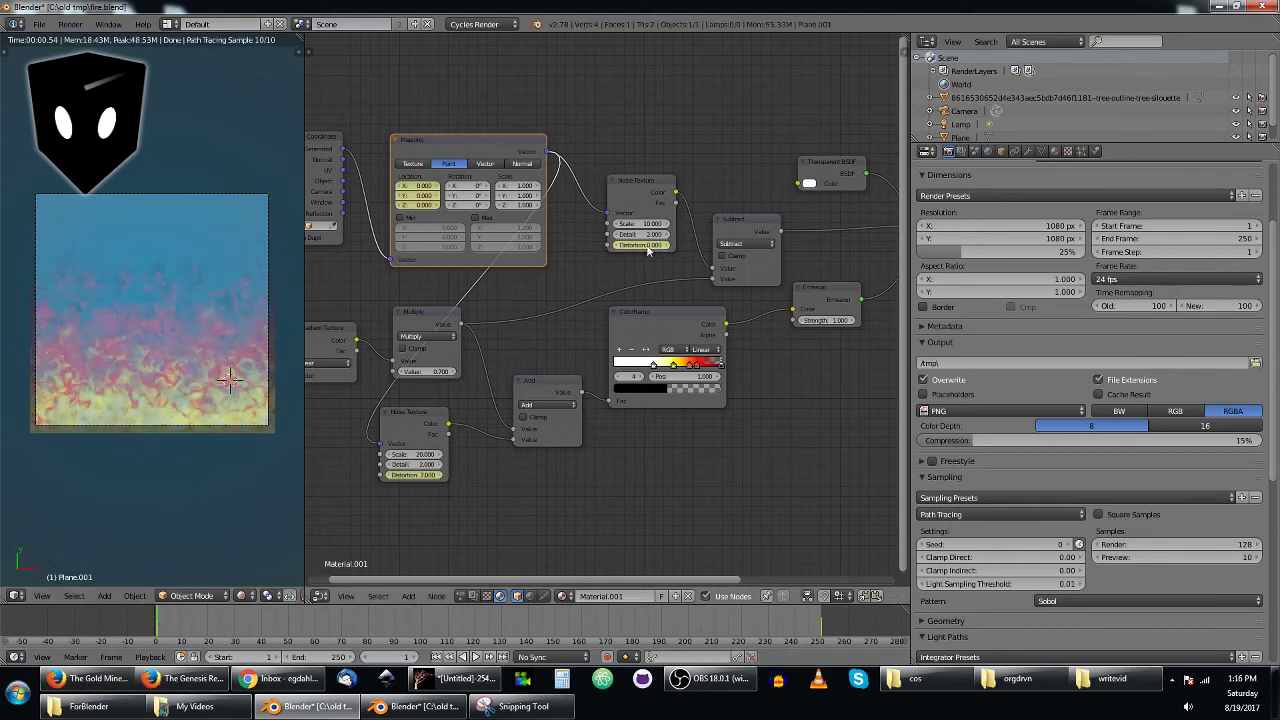
left_click(645, 245)
type("1")
key("Return")
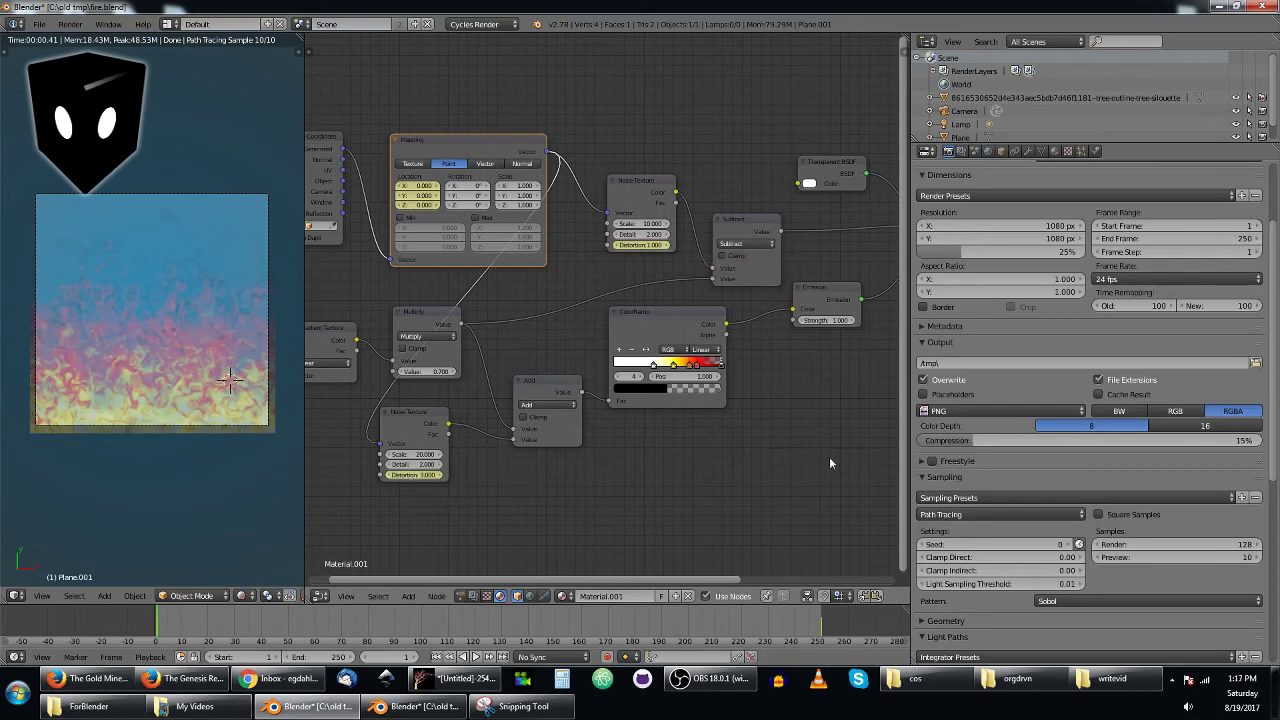
- Change the frame 250 distortion keyframe of the Noise Texture feeding the Add node to 1, and preview an earlier frame around 35
left_click(818, 627)
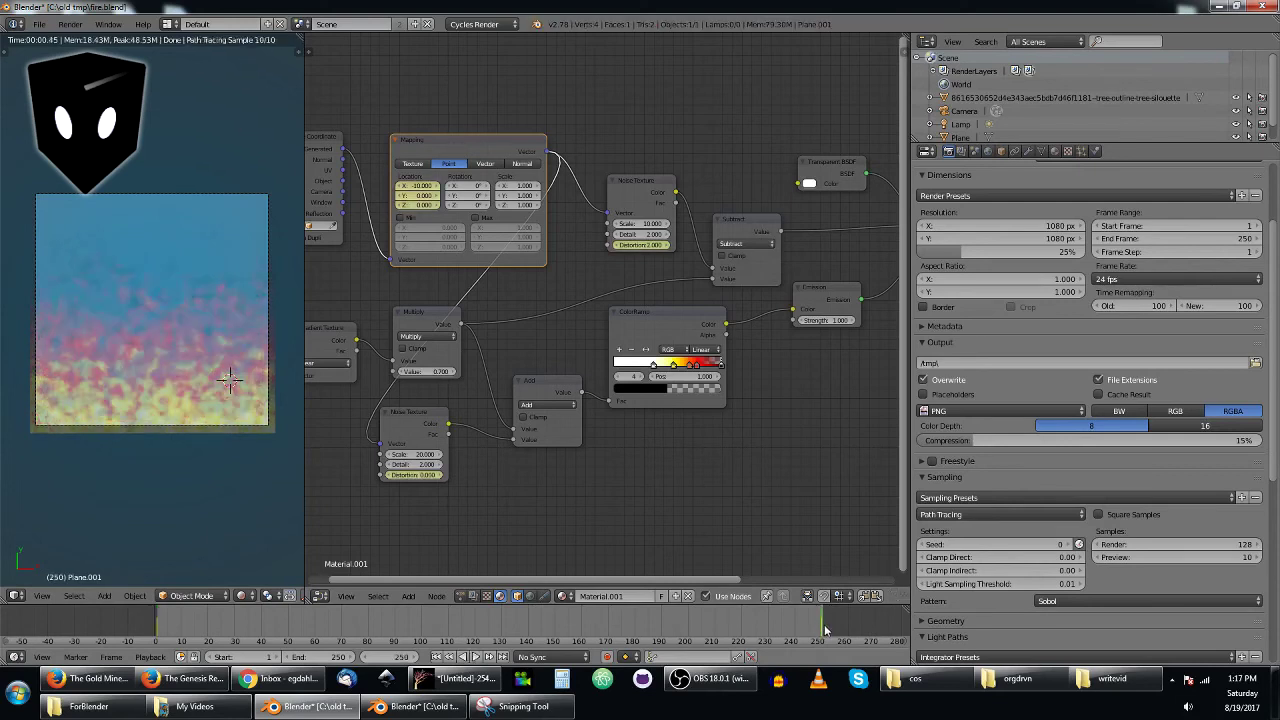
left_click(421, 474)
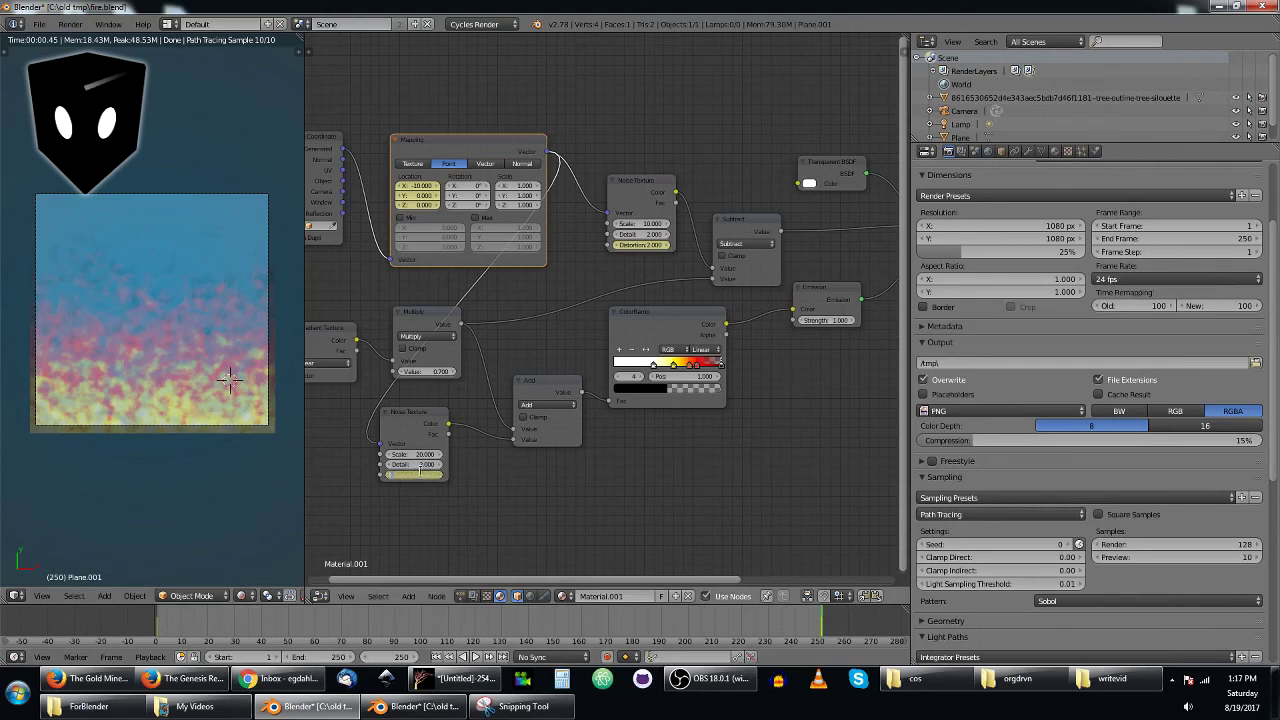
key("Return")
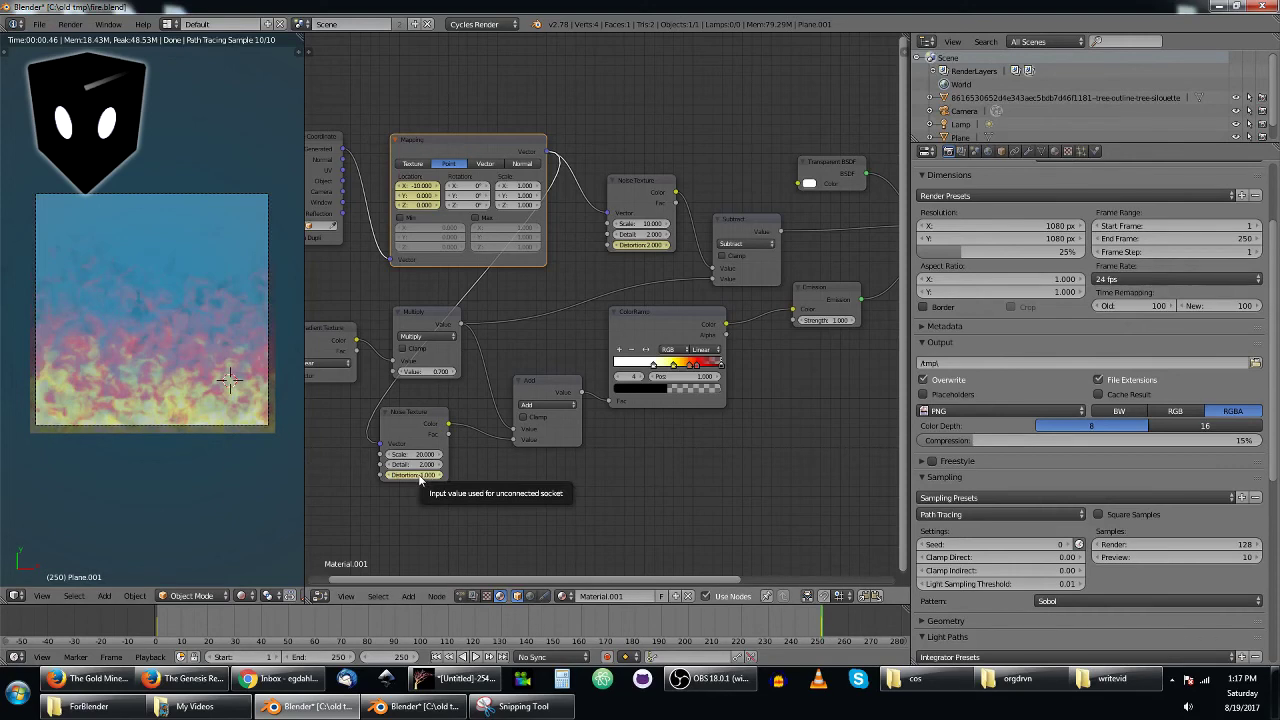
left_click(188, 628)
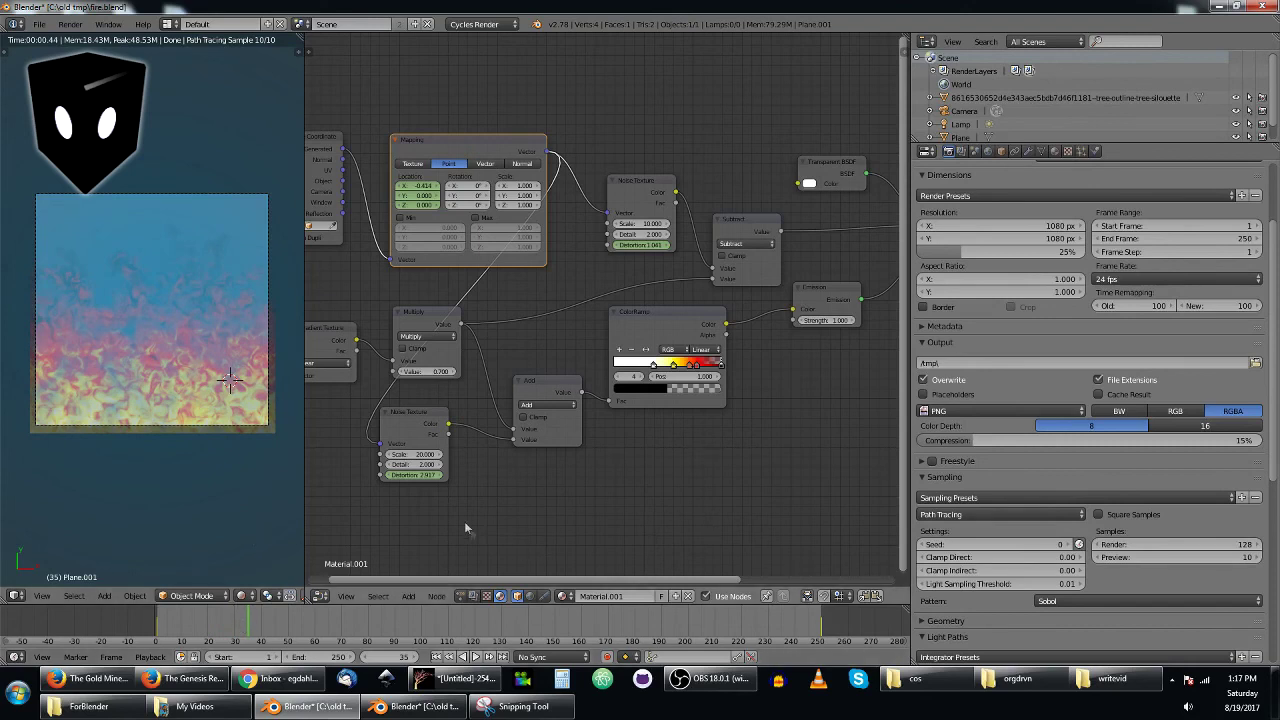
- Shift the Noise Texture feeding the Subtract node and the Mapping node slightly up and to the left in the node layout
left_click_drag(644, 189, 634, 182)
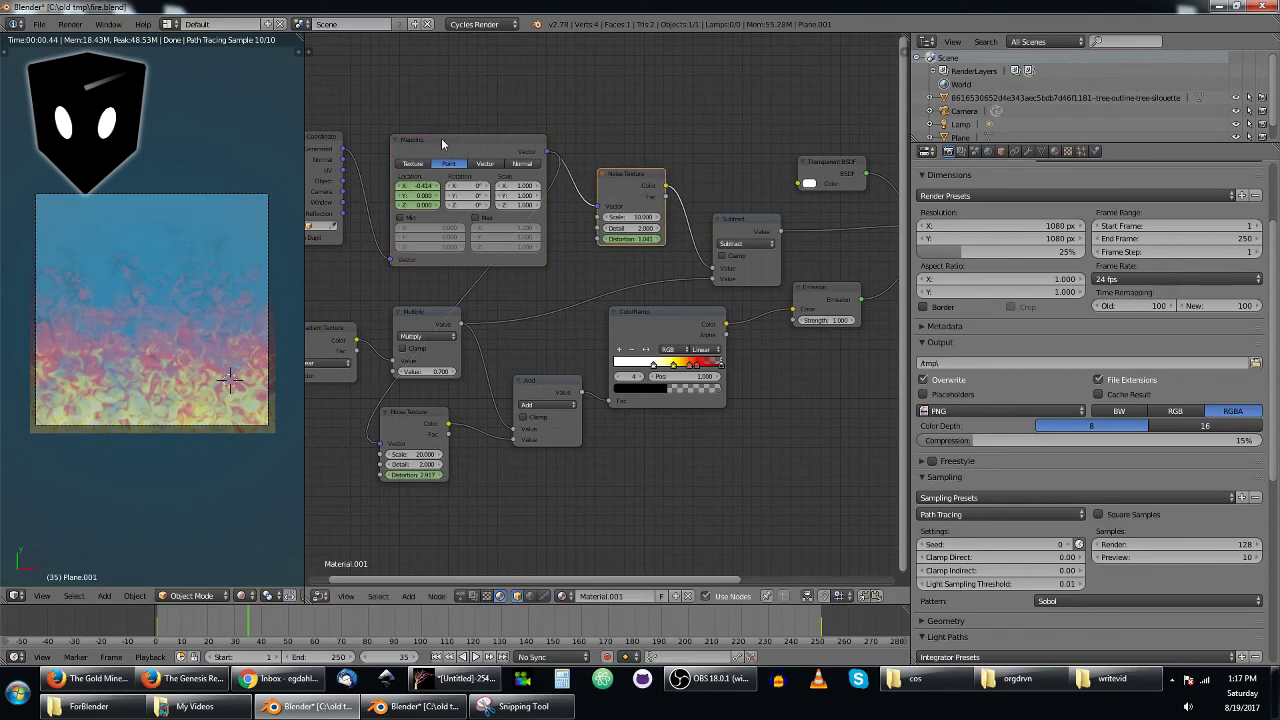
mouse_move(442, 143)
left_mouse_down()
mouse_move(424, 127)
mouse_move(432, 137)
left_mouse_up()
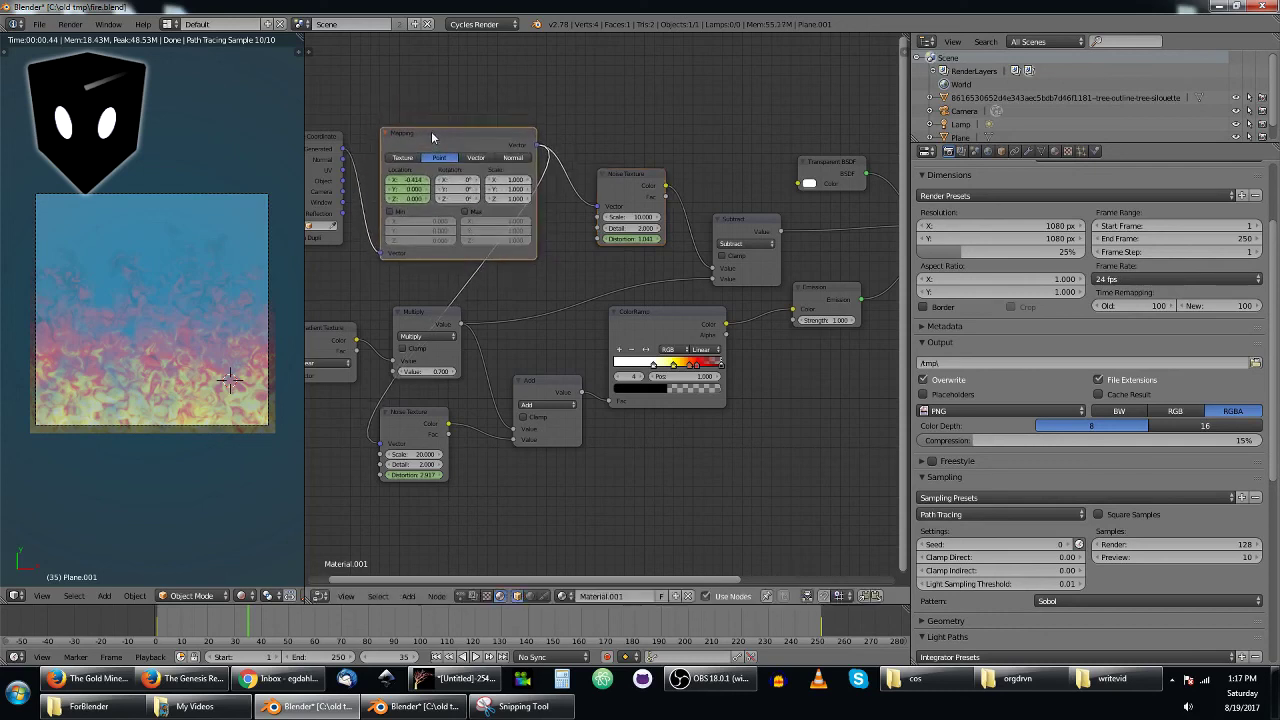